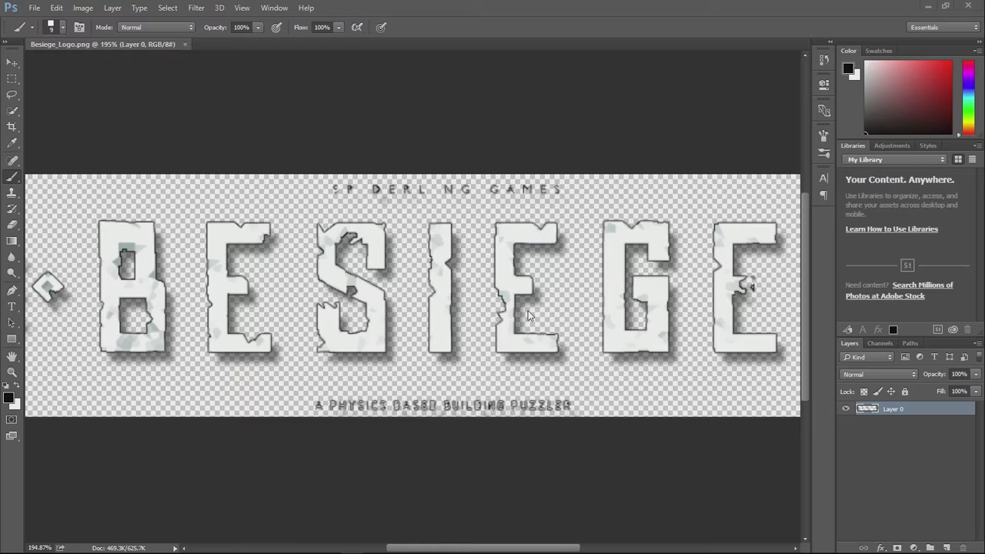
# - Create a new document named Logo, 1280 pixels wide and 720 pixels high, at 72 pixels/inch in RGB Color
pyautogui.hscroll(2, 567, 330)
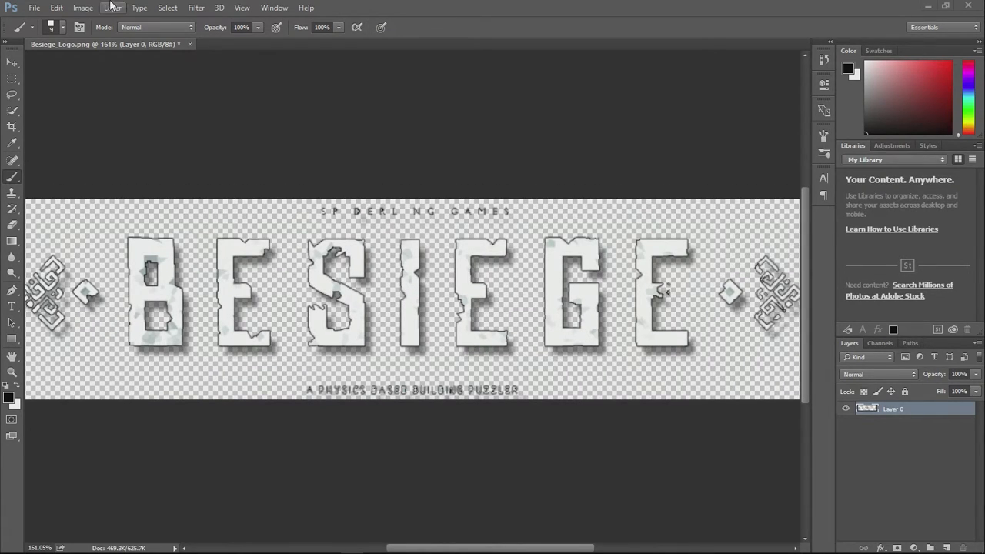
pyautogui.click(34, 9)
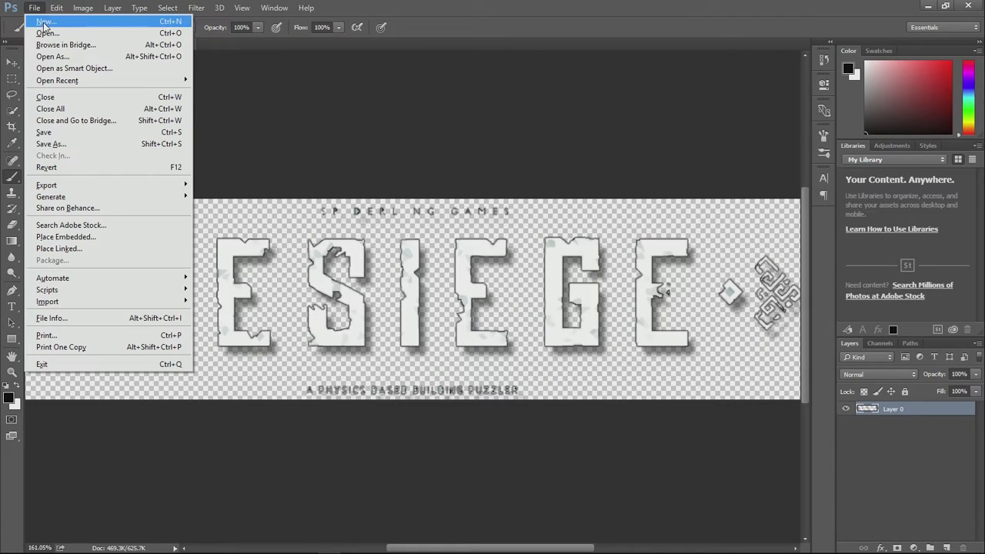
pyautogui.click(46, 21)
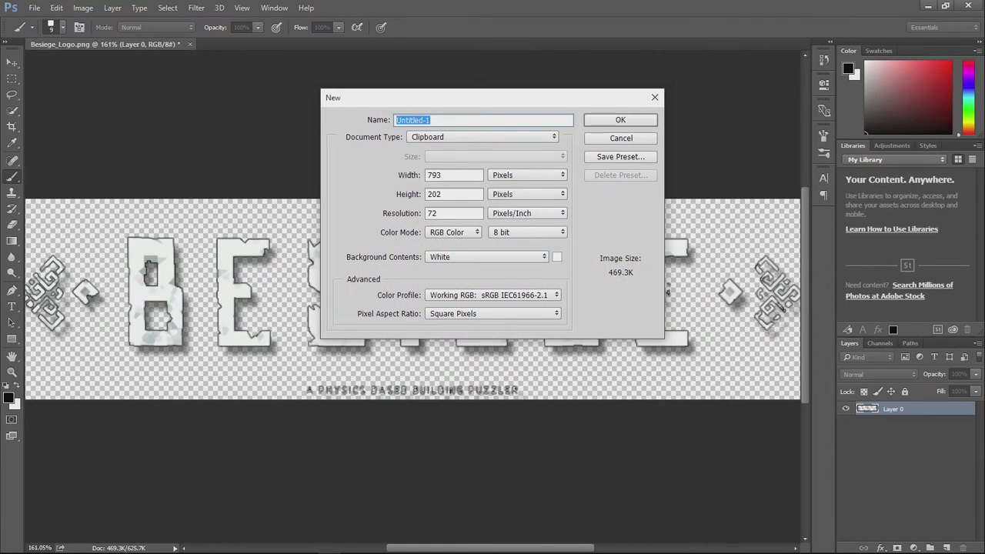
pyautogui.write('L')
pyautogui.press('Tab')
pyautogui.press('Tab')
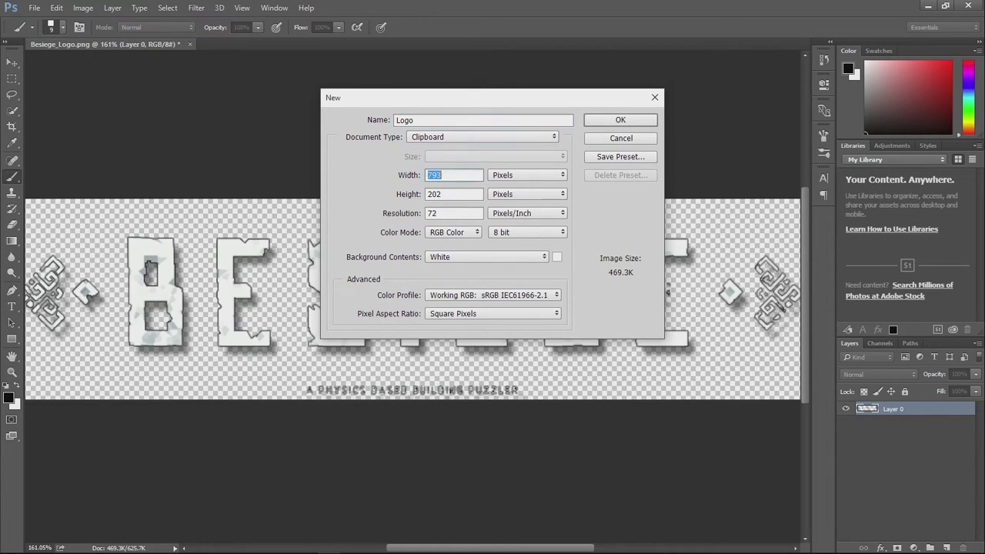
pyautogui.moveTo(441, 103); pyautogui.dragTo(360, 76)
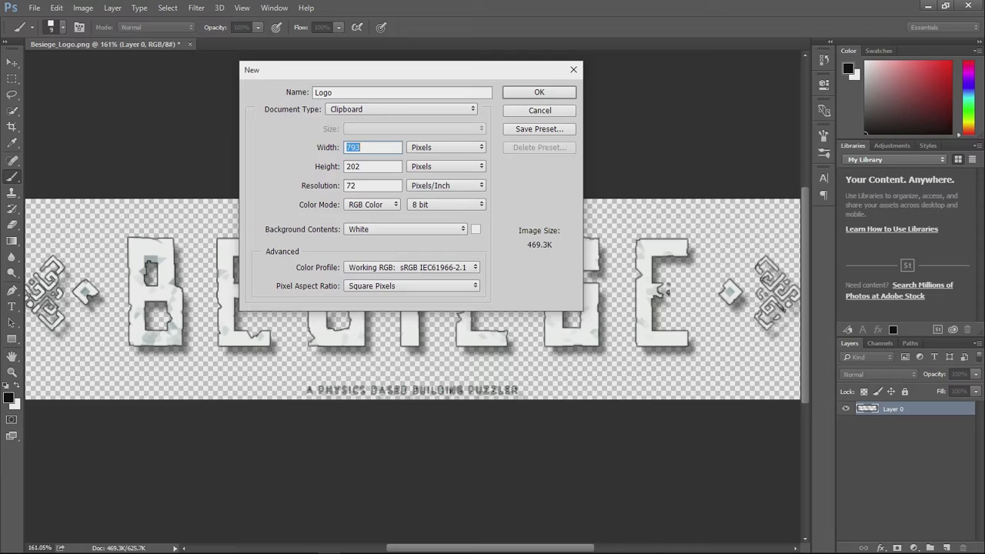
pyautogui.write('1280')
pyautogui.press('Tab')
pyautogui.write('720')
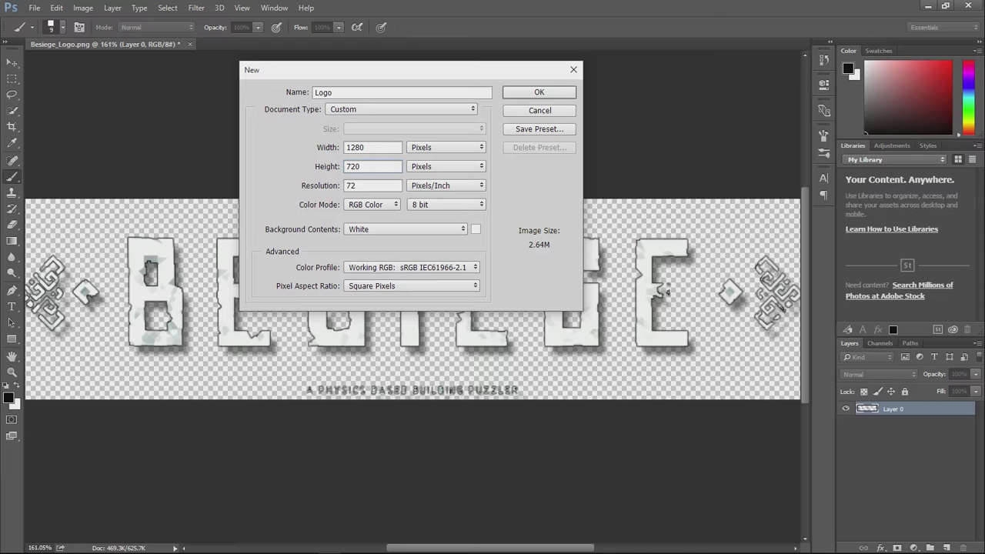
pyautogui.click(521, 93)
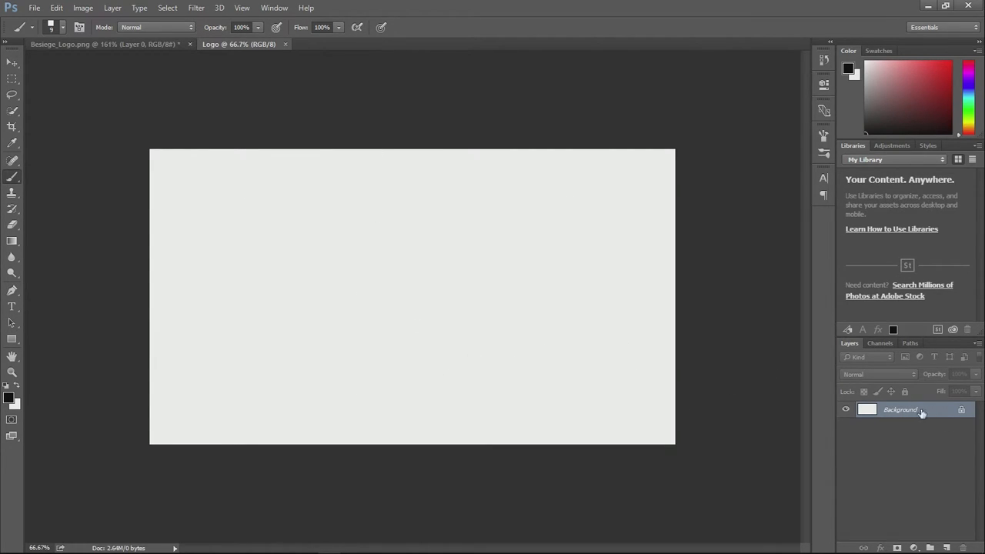
# - Convert the locked Background into a regular layer named "White background"
pyautogui.doubleClick(890, 416)
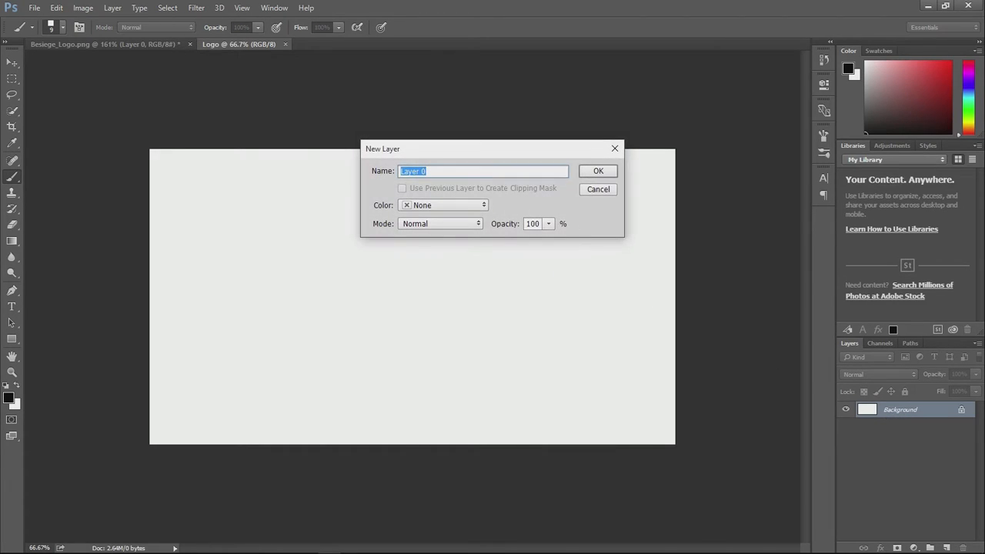
pyautogui.write('Background')
pyautogui.press('Delete')
pyautogui.write('White b')
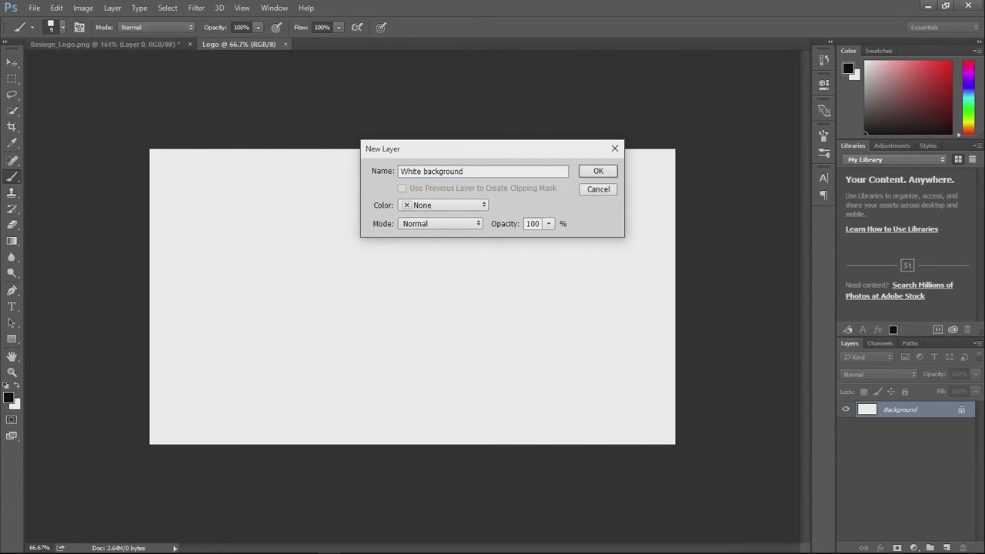
pyautogui.press('Return')
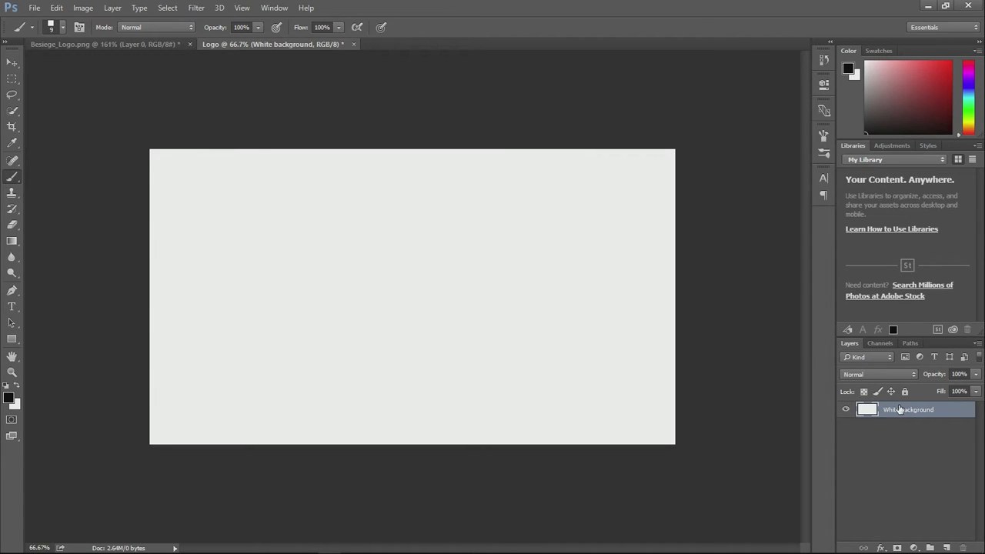
# - Toggle the White background layer's visibility and leave it hidden so the canvas is transparent
pyautogui.click(847, 410)
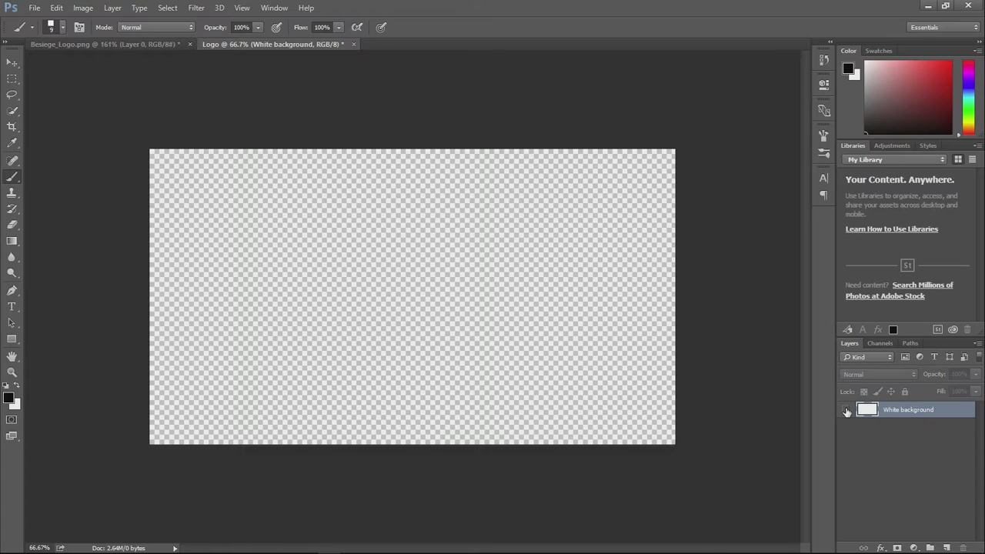
pyautogui.click(846, 411)
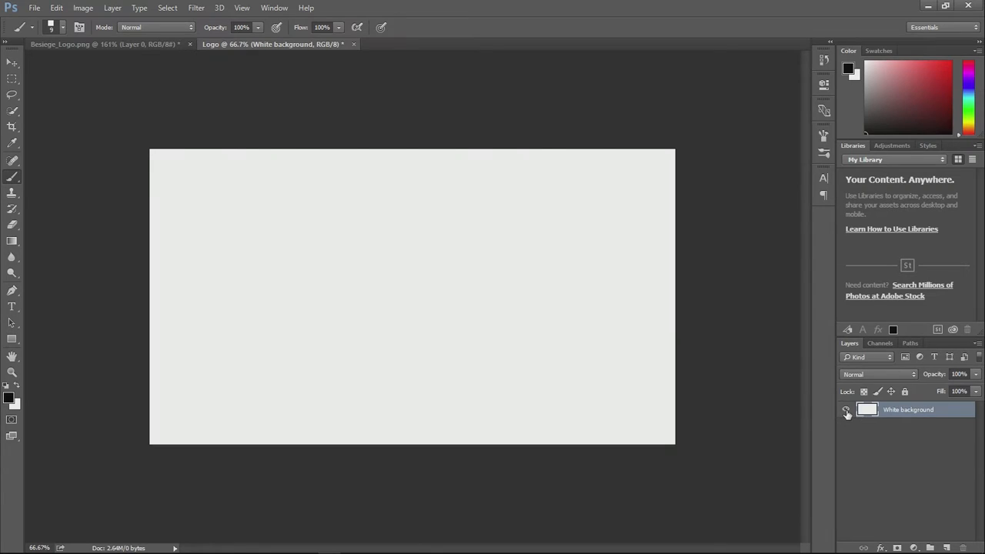
pyautogui.click(846, 411)
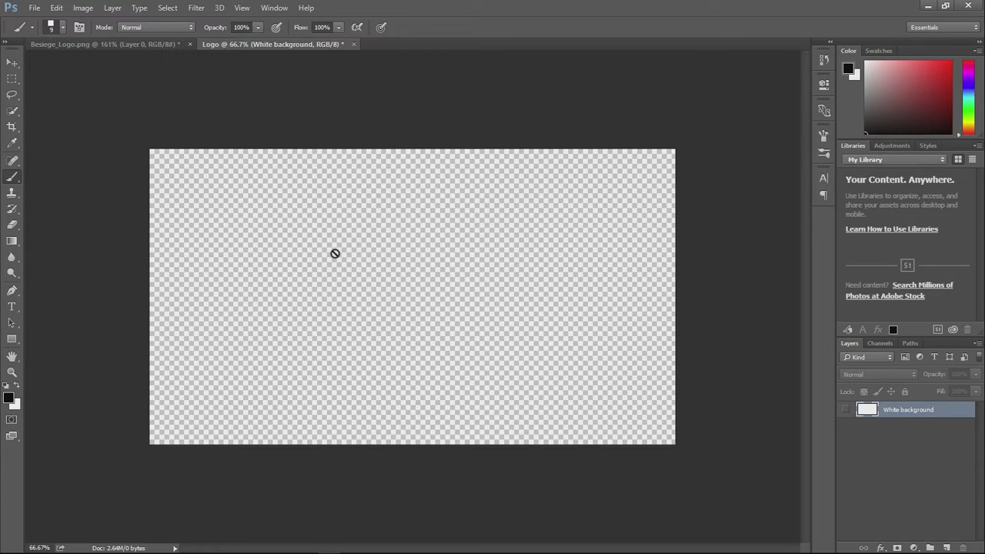
# - Copy the Besiege logo layer from Besiege_Logo.png into the Logo document, placing it in the upper middle of the canvas
pyautogui.hotkey('alt', 'Tab')
pyautogui.click(131, 44)
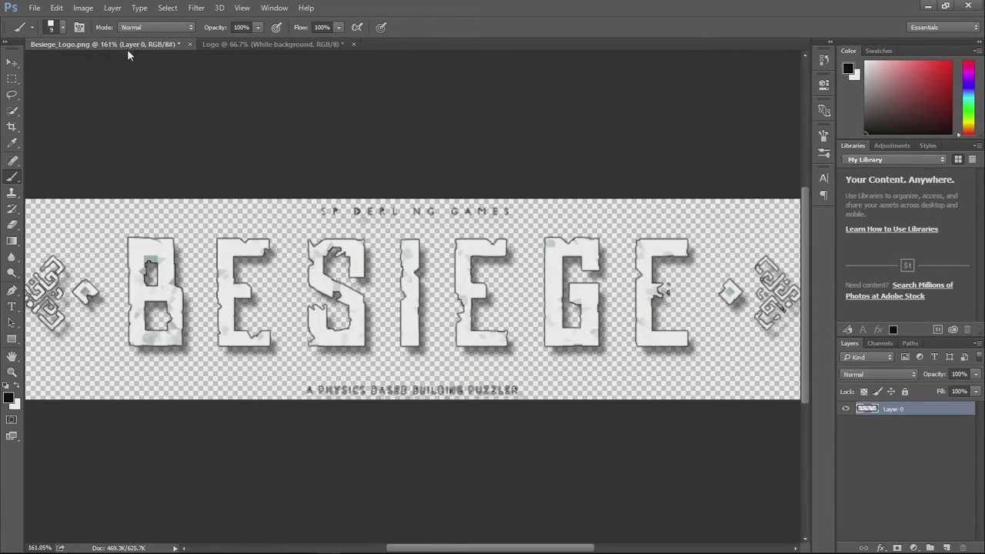
pyautogui.click(13, 67)
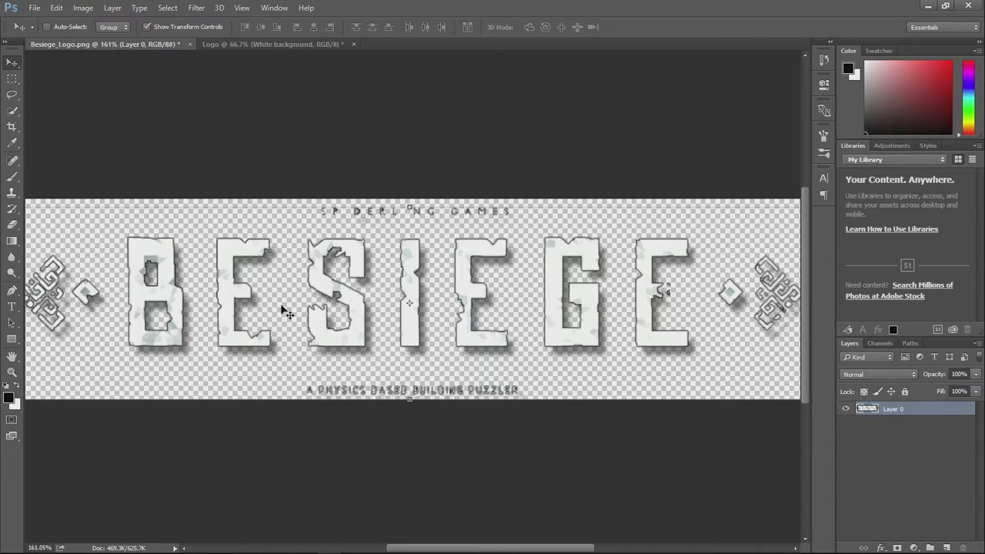
pyautogui.moveTo(240, 332); pyautogui.dragTo(260, 45)
pyautogui.click(260, 45)
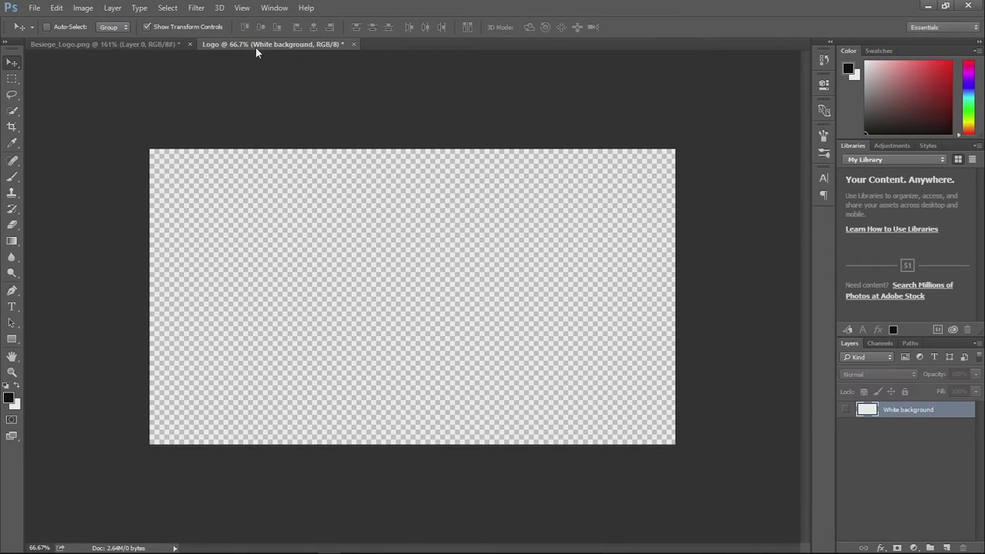
pyautogui.click(145, 45)
pyautogui.moveTo(329, 287); pyautogui.dragTo(300, 285)
pyautogui.moveTo(387, 280); pyautogui.dragTo(454, 229)
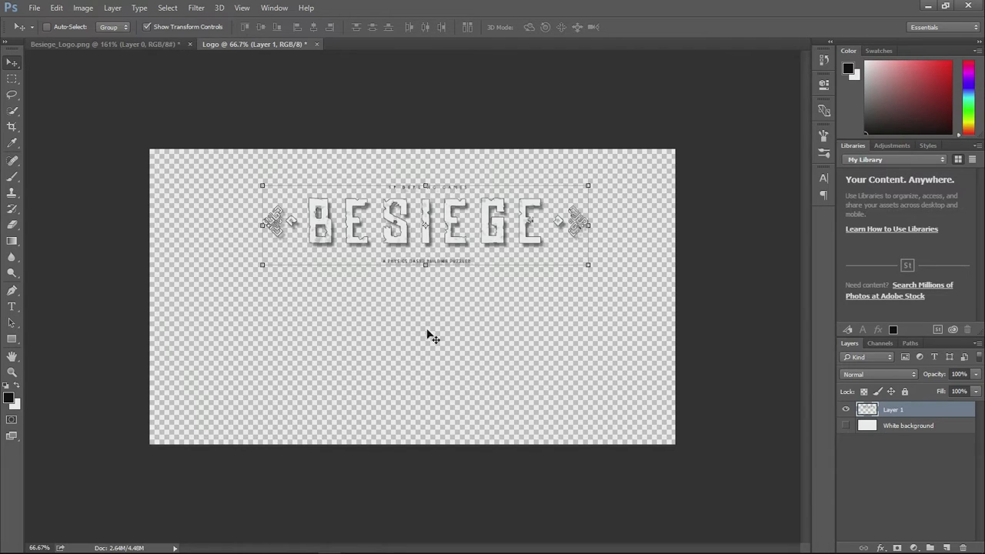
# - Add a text layer reading "Nonames" beneath the Besiege logo, in black 170 pt Poplar Std Black
pyautogui.scroll(4, 420, 321)
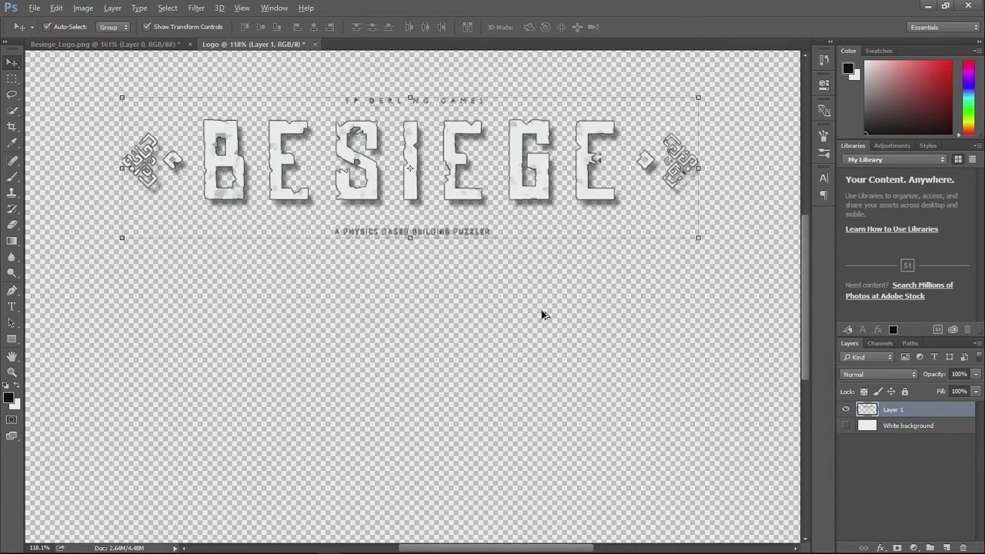
pyautogui.click(11, 306)
pyautogui.click(311, 361)
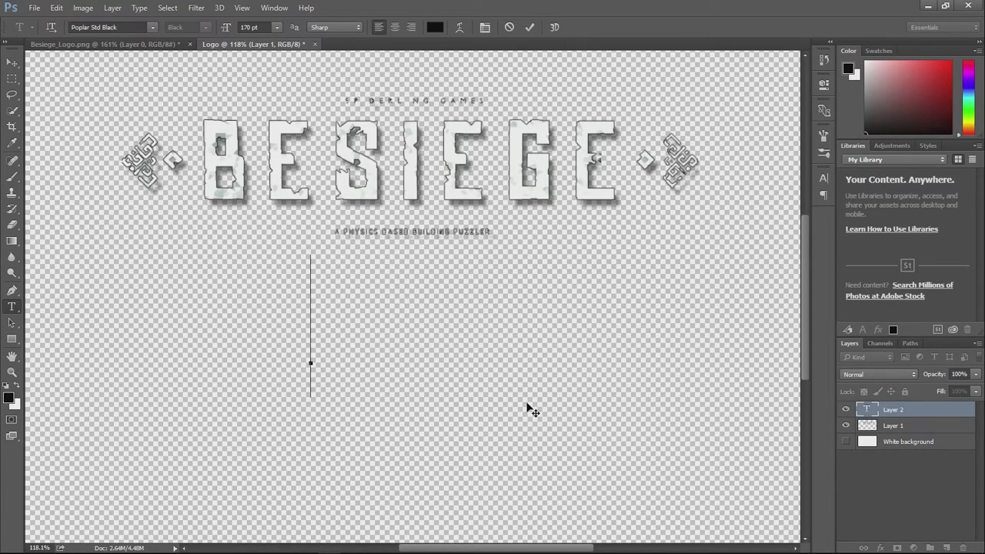
pyautogui.write('Logo')
pyautogui.press('Left')
pyautogui.press('Left')
pyautogui.press('Left')
pyautogui.press('Left')
pyautogui.press('Delete')
pyautogui.press('Delete')
pyautogui.press('Delete')
pyautogui.press('Delete')
pyautogui.write('No')
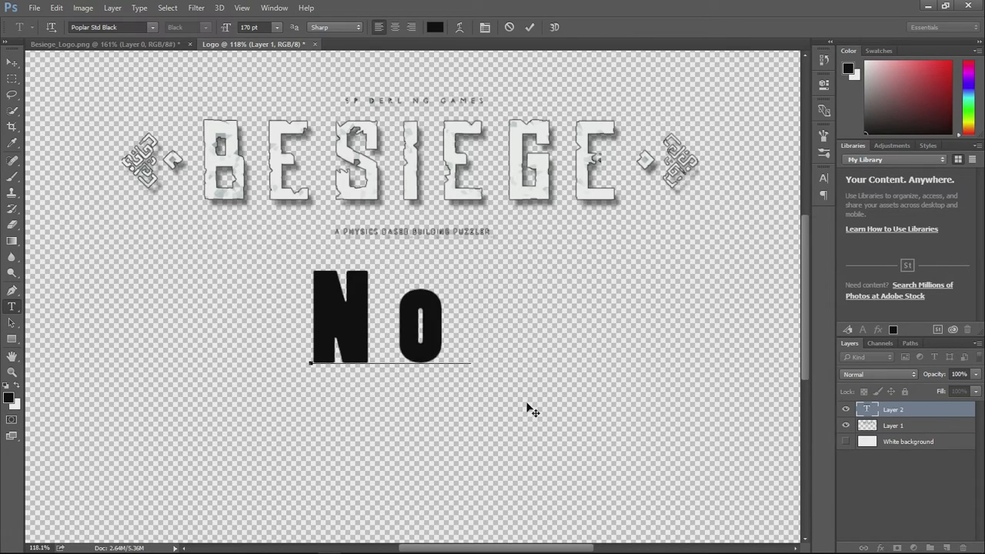
pyautogui.write('names')
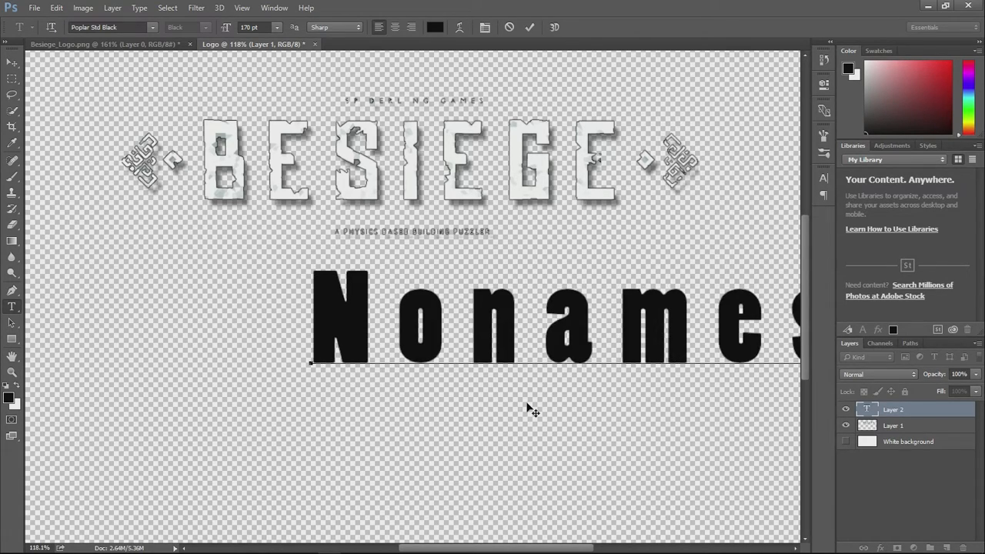
# - Change the text's font to SansSerif Bold, extend the wording to NONAMESLOL and shift it toward the canvas's left edge
pyautogui.moveTo(608, 440); pyautogui.dragTo(368, 459)
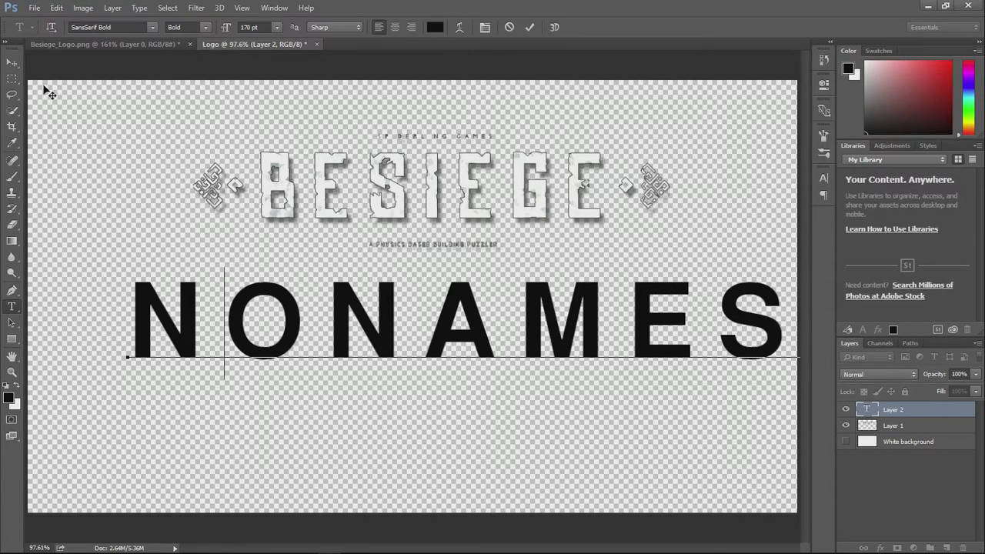
pyautogui.write('L')
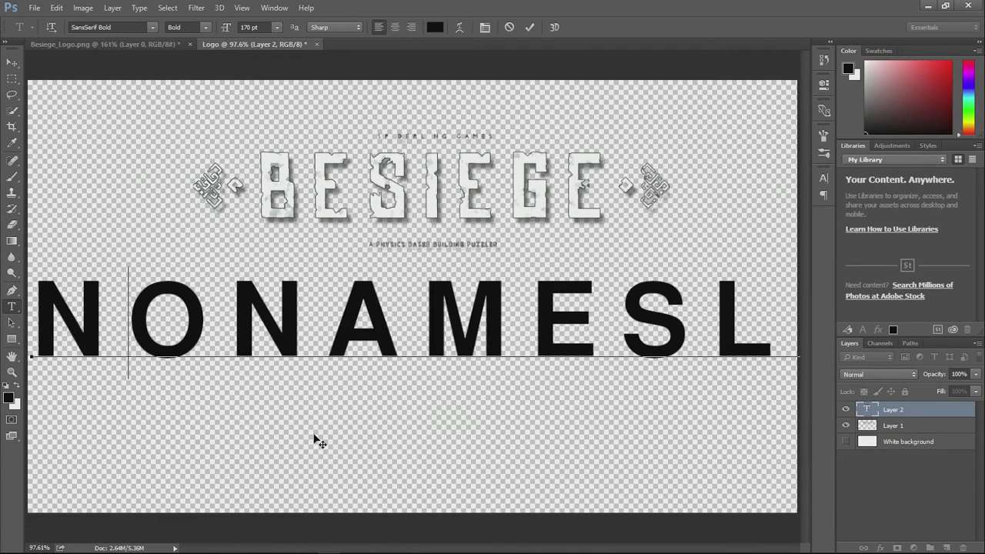
pyautogui.hotkey('ctrl', '0')
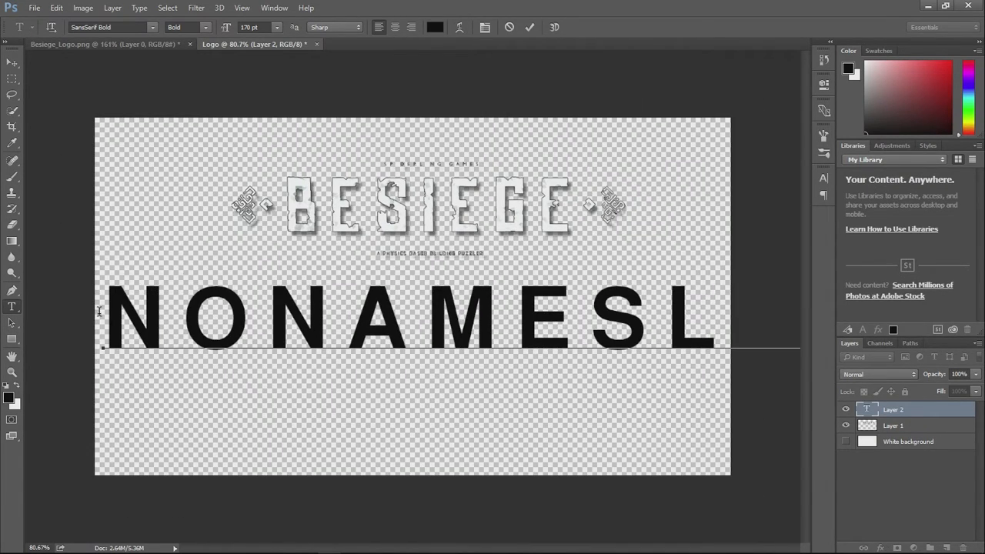
# - Reduce the font size of the whole NONAMESLOL text to about 128 pt so it fits the canvas width, and commit it
pyautogui.moveTo(115, 306); pyautogui.dragTo(947, 279)
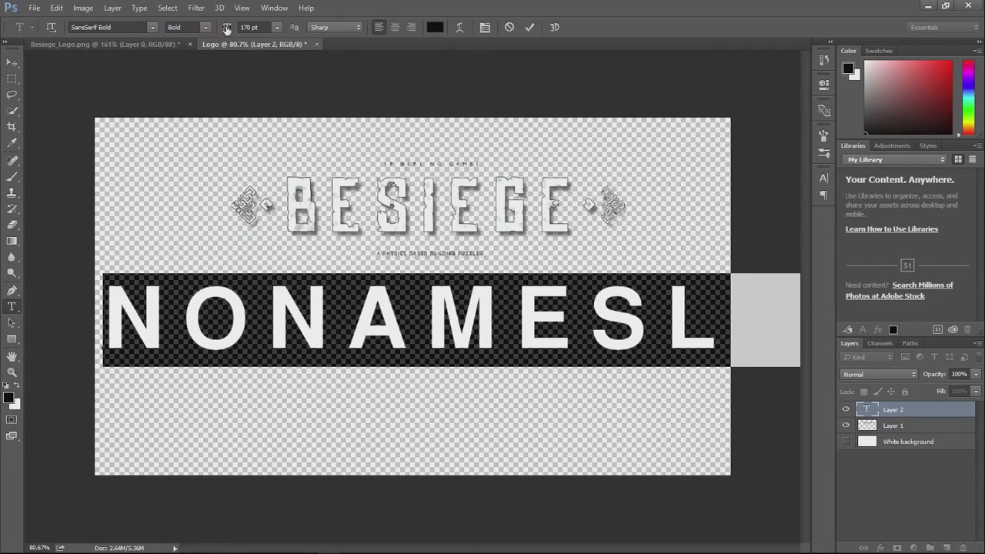
pyautogui.click(253, 27)
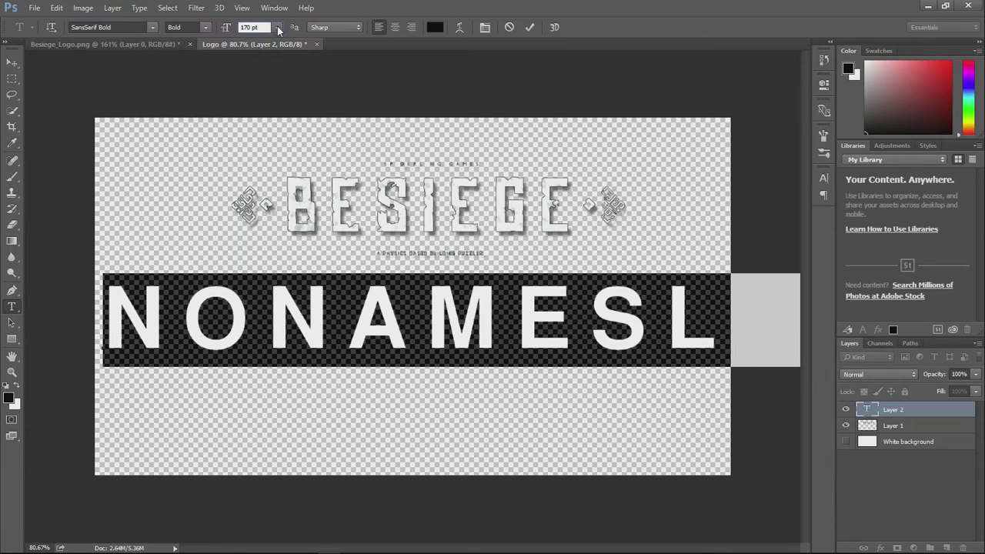
pyautogui.click(278, 28)
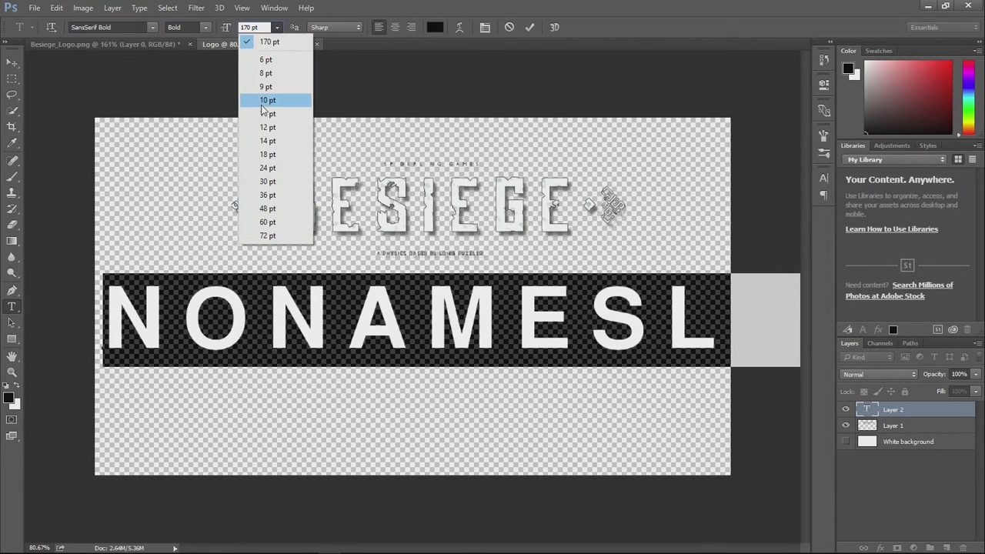
pyautogui.click(228, 28)
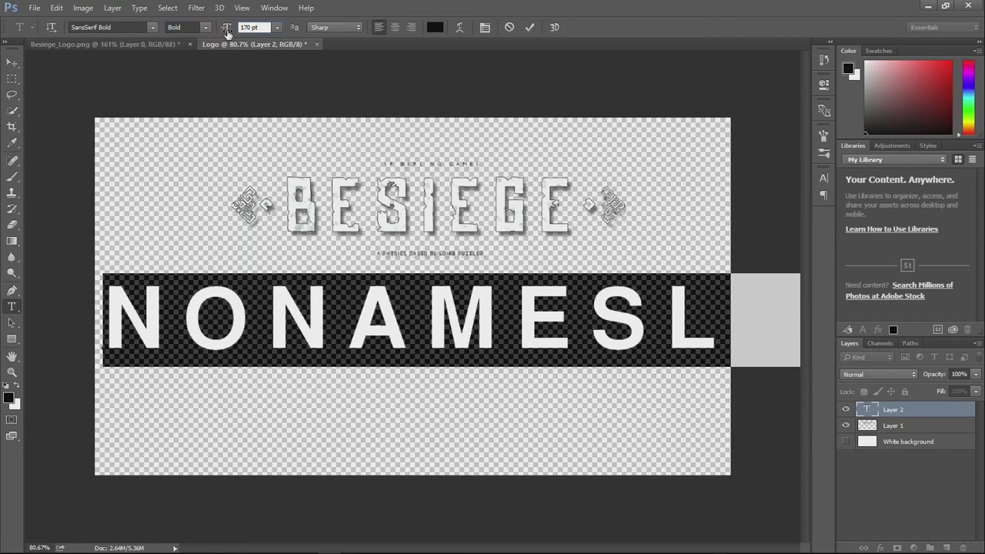
pyautogui.moveTo(227, 32); pyautogui.dragTo(228, 36)
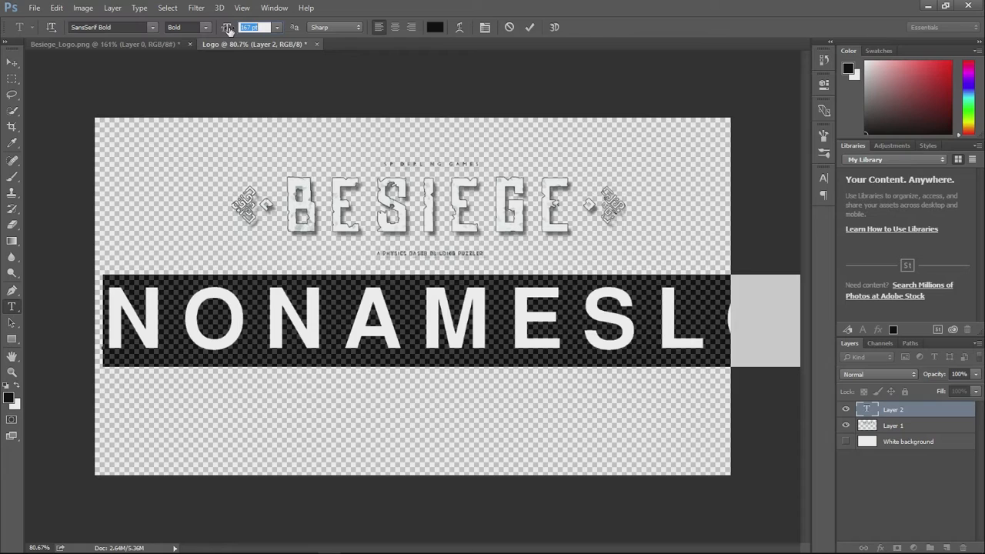
pyautogui.moveTo(228, 29); pyautogui.dragTo(202, 27)
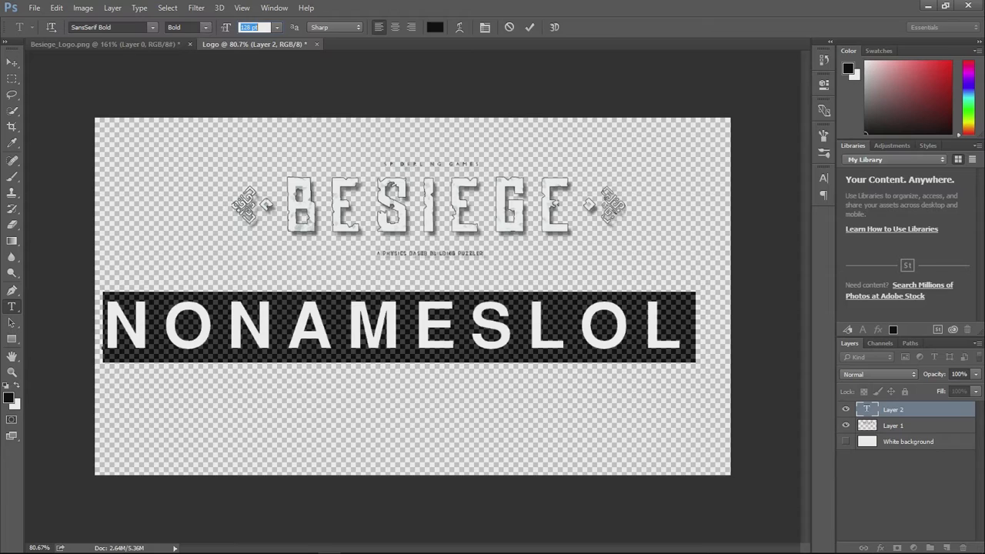
pyautogui.click(530, 27)
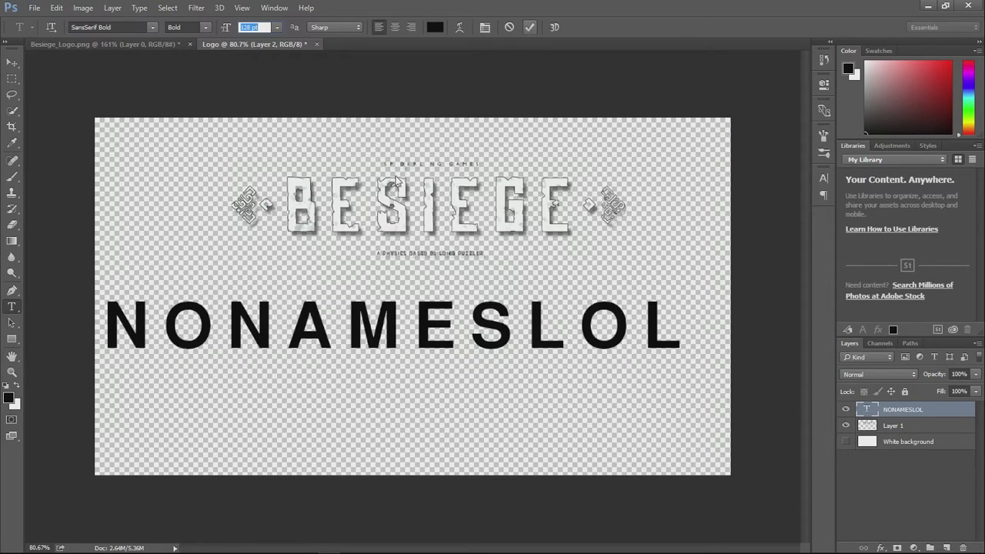
# - Move the NONAMESLOL text up and slightly right, directly beneath the Besiege logo
pyautogui.click(12, 62)
pyautogui.moveTo(376, 344); pyautogui.dragTo(408, 311)
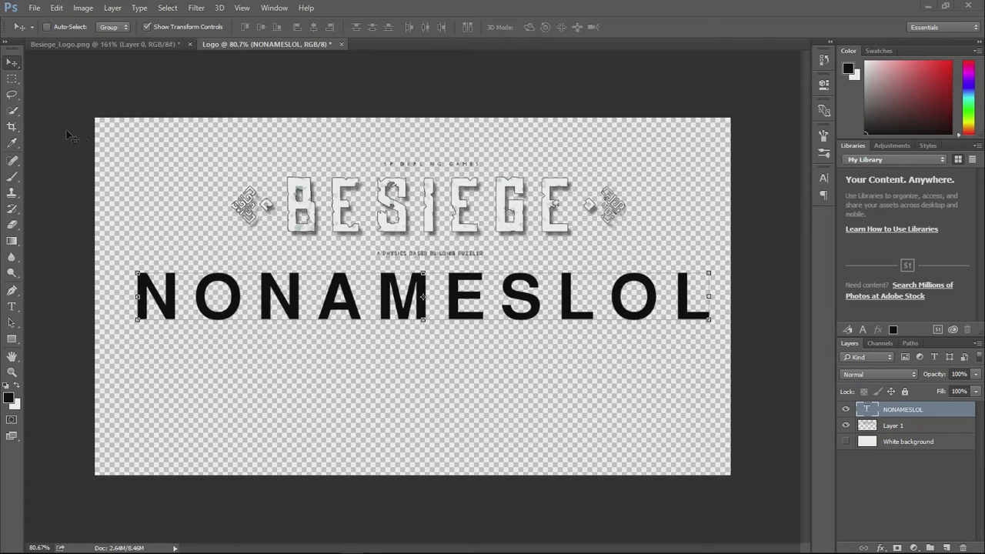
# - Select the whole canvas and try the vertical alignments on the NONAMESLOL layer, ending with its bottom edge aligned to the canvas
pyautogui.hotkey('ctrl', 'a')
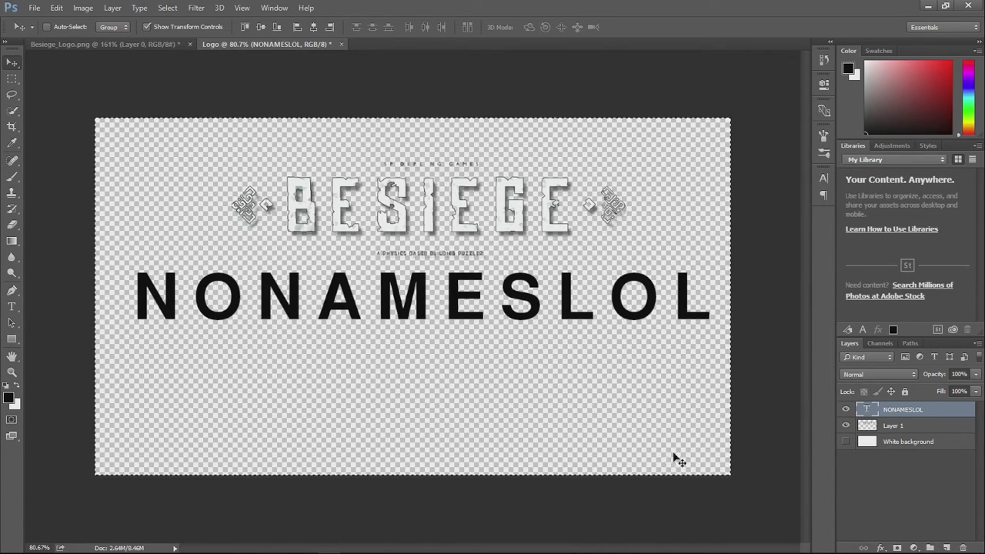
pyautogui.click(260, 29)
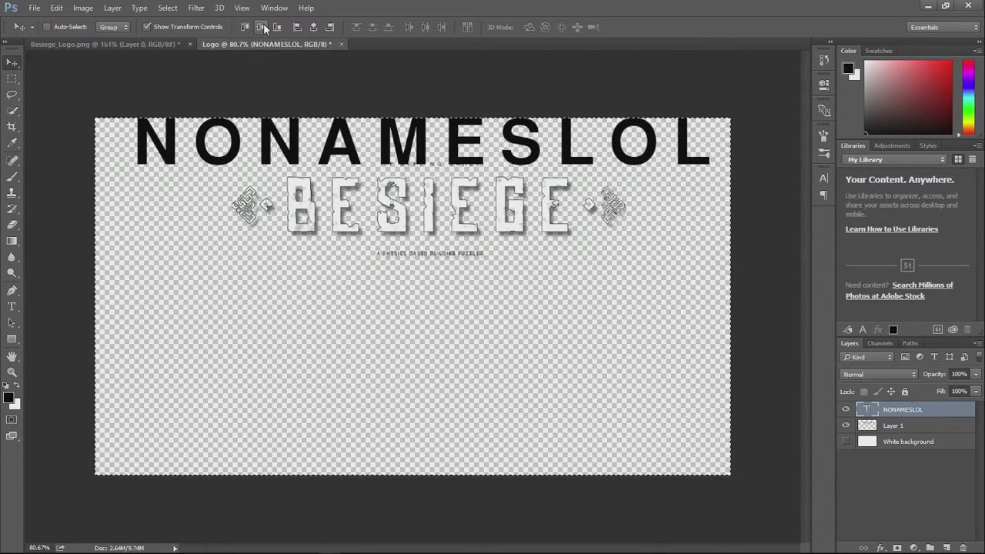
pyautogui.click(262, 28)
pyautogui.click(276, 27)
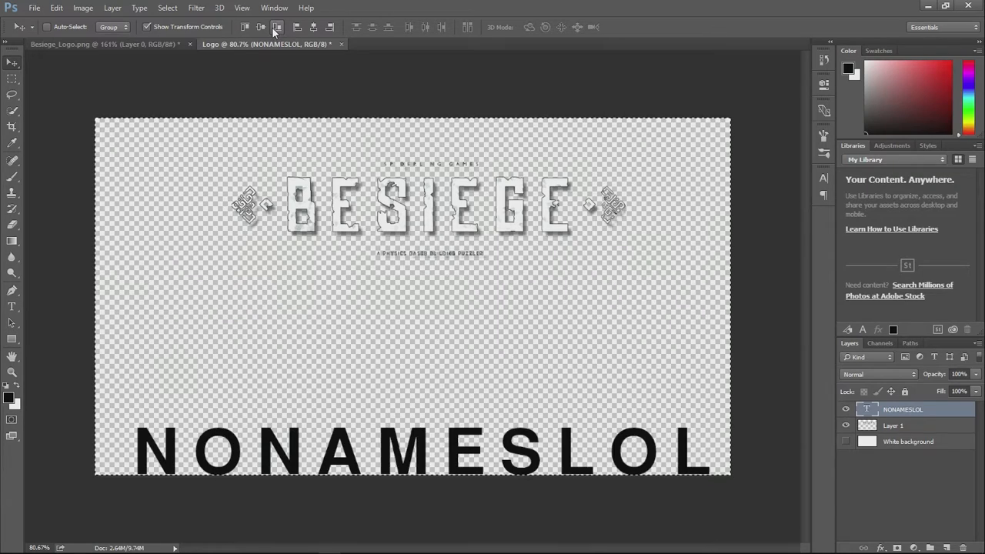
# - Center the NONAMESLOL layer vertically and horizontally on the canvas, and clear the selection
pyautogui.click(256, 29)
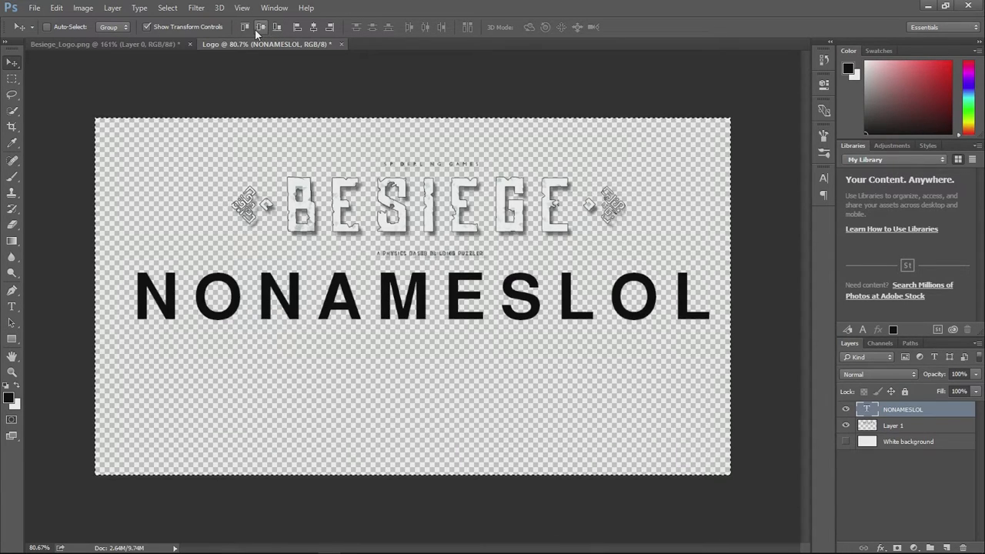
pyautogui.click(299, 32)
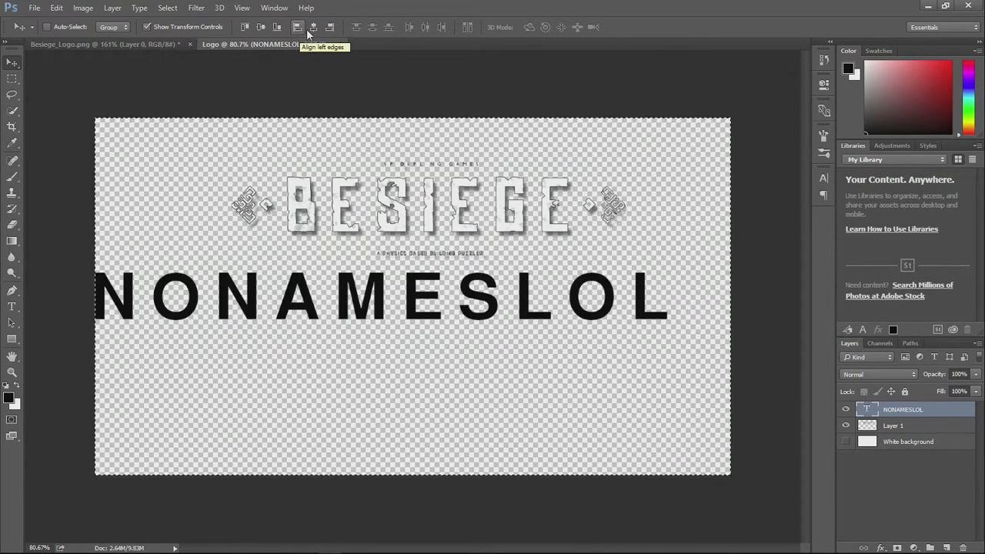
pyautogui.click(313, 28)
pyautogui.click(330, 28)
pyautogui.click(314, 28)
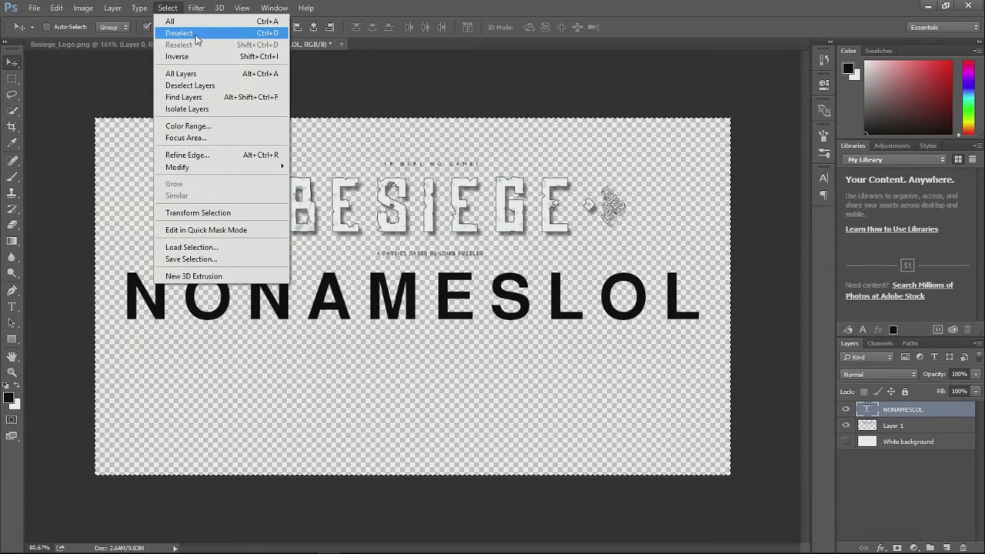
pyautogui.click(196, 34)
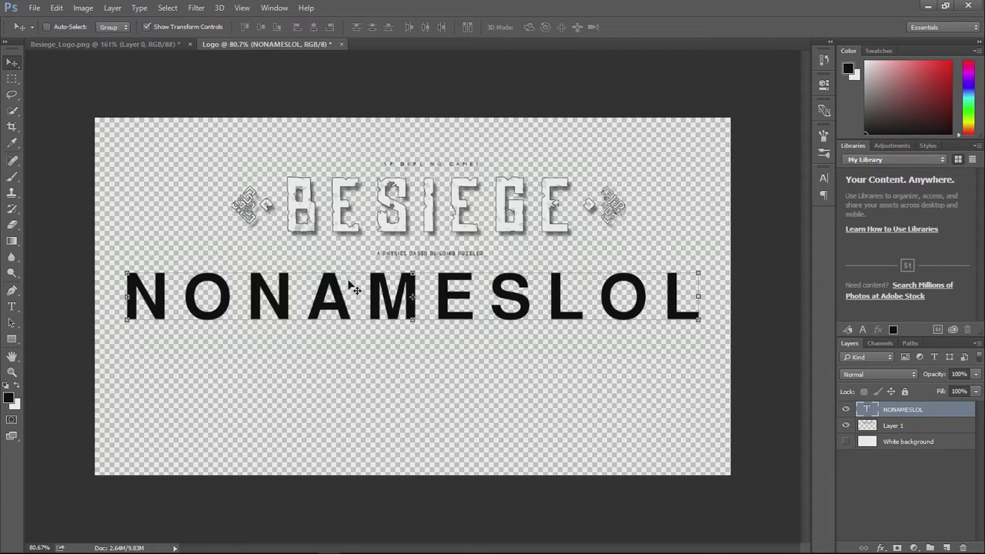
# - Recolor the whole NONAMESLOL text to white and commit the text edit
pyautogui.click(12, 306)
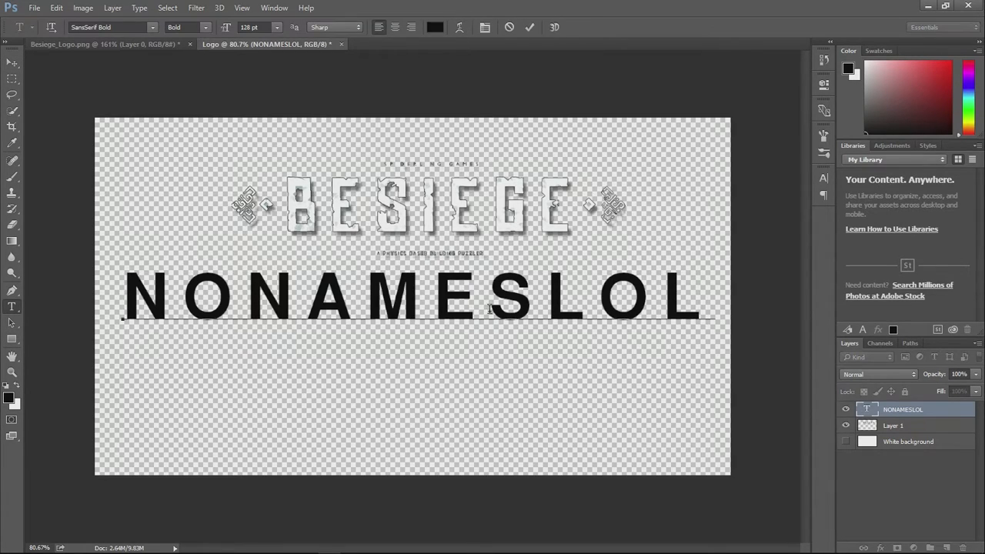
pyautogui.moveTo(697, 297); pyautogui.dragTo(95, 283)
pyautogui.click(433, 30)
pyautogui.moveTo(384, 206); pyautogui.dragTo(264, 72)
pyautogui.click(619, 125)
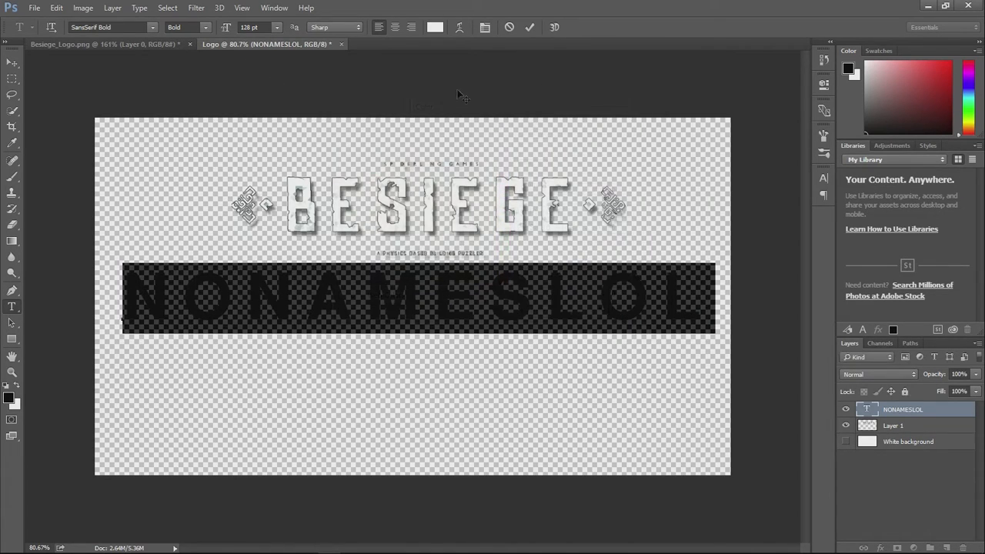
pyautogui.click(530, 28)
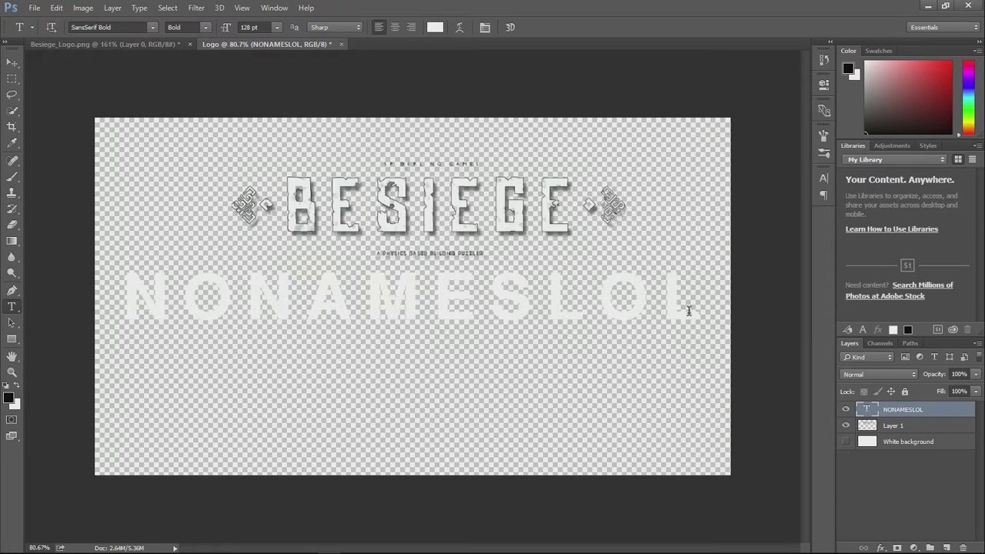
# - Add a black 2 px stroke positioned inside the NONAMESLOL letters, keeping the canvas text in view
pyautogui.click(882, 548)
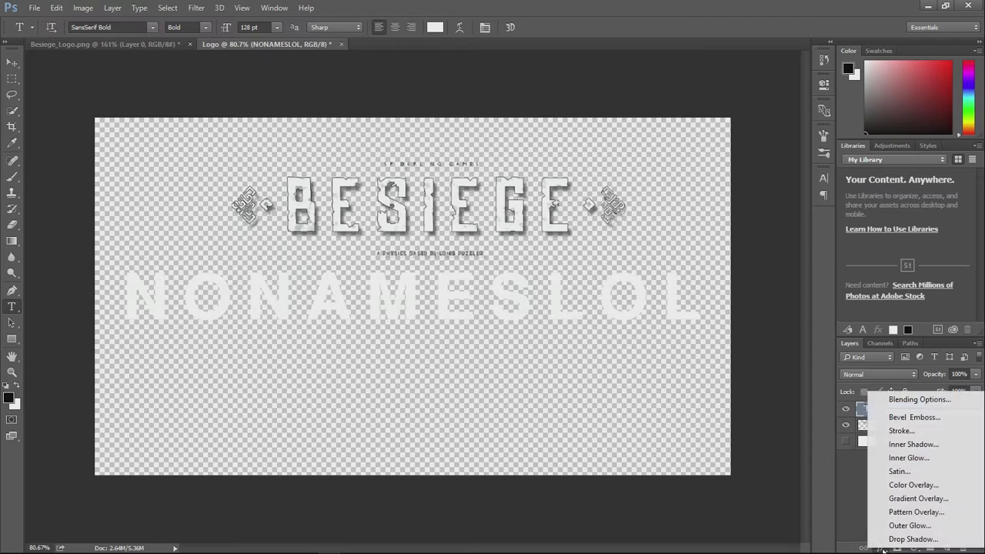
pyautogui.click(920, 401)
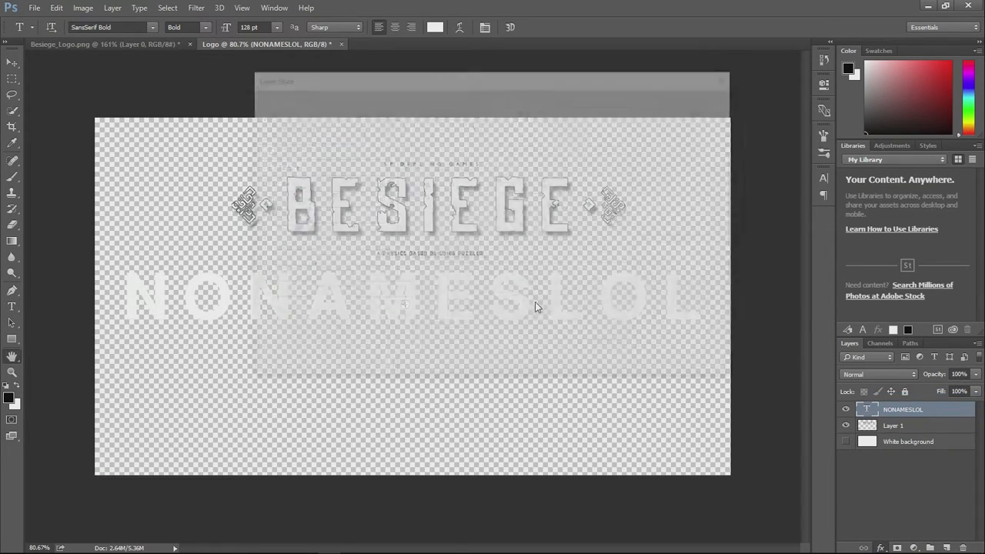
pyautogui.moveTo(383, 77)
pyautogui.mouseDown()
pyautogui.moveTo(634, 113)
pyautogui.moveTo(638, 102)
pyautogui.moveTo(677, 115)
pyautogui.moveTo(743, 108)
pyautogui.moveTo(721, 91)
pyautogui.mouseUp()
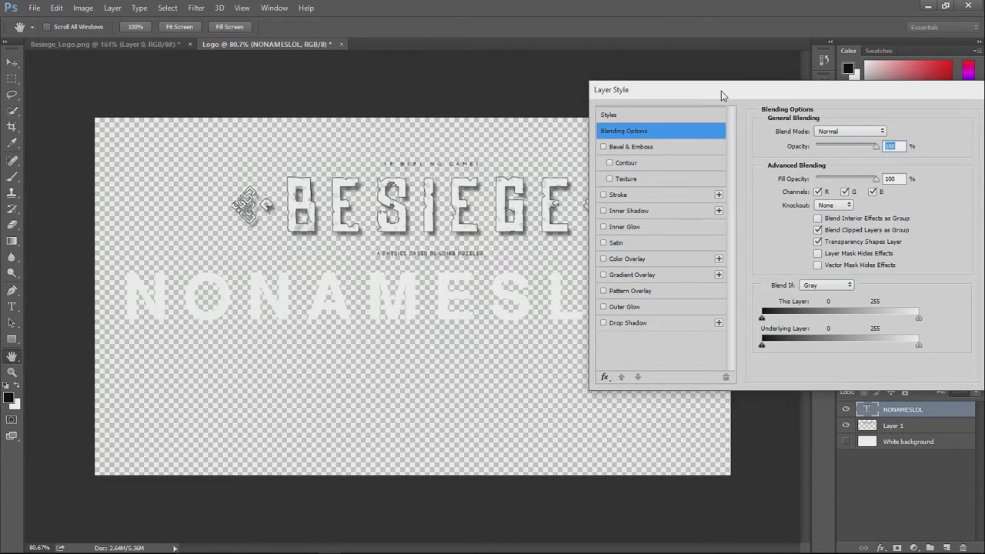
pyautogui.click(604, 195)
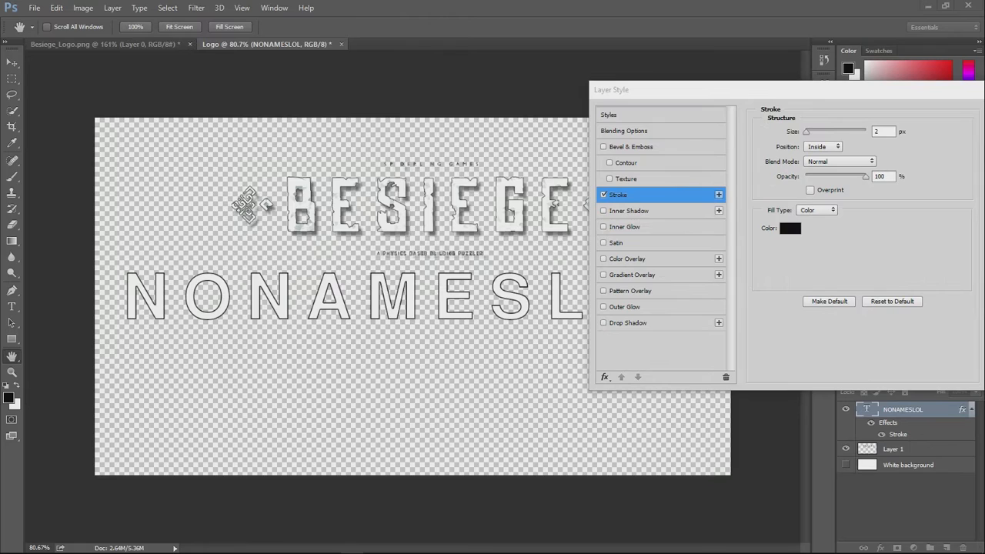
pyautogui.moveTo(792, 88); pyautogui.dragTo(763, 86)
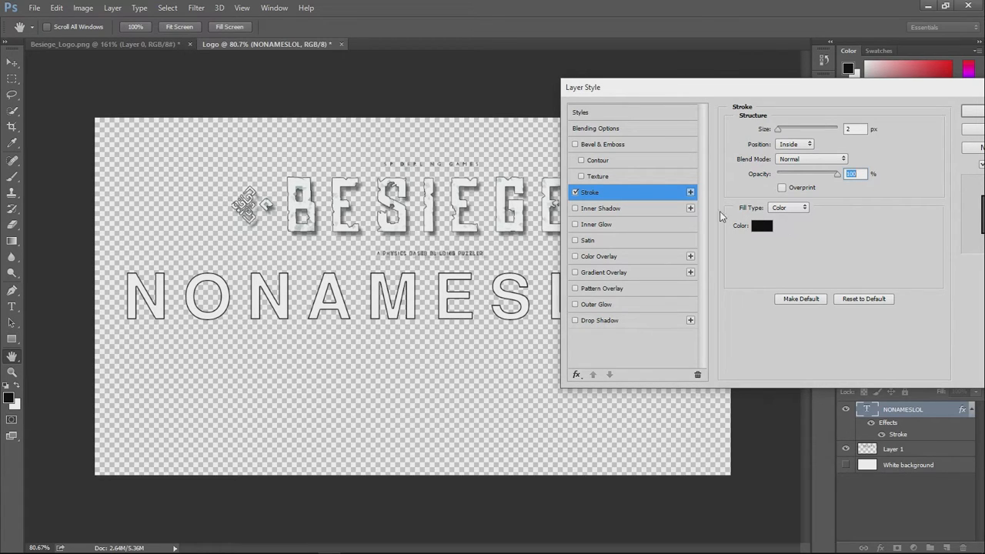
pyautogui.moveTo(880, 90); pyautogui.dragTo(898, 93)
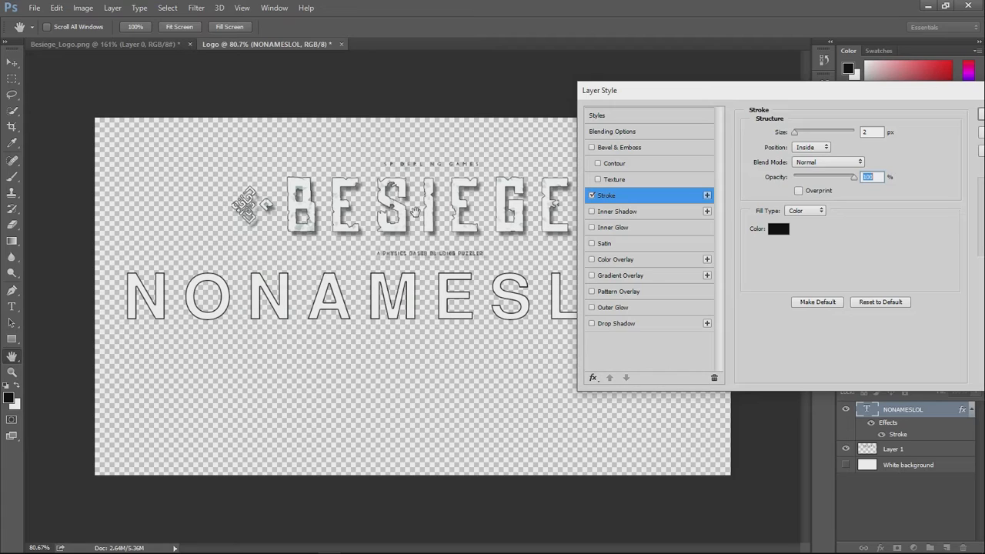
# - Add a drop shadow to the text with 89% opacity, 6 px distance, 13% spread and 4 px size, and apply the layer style
pyautogui.click(606, 324)
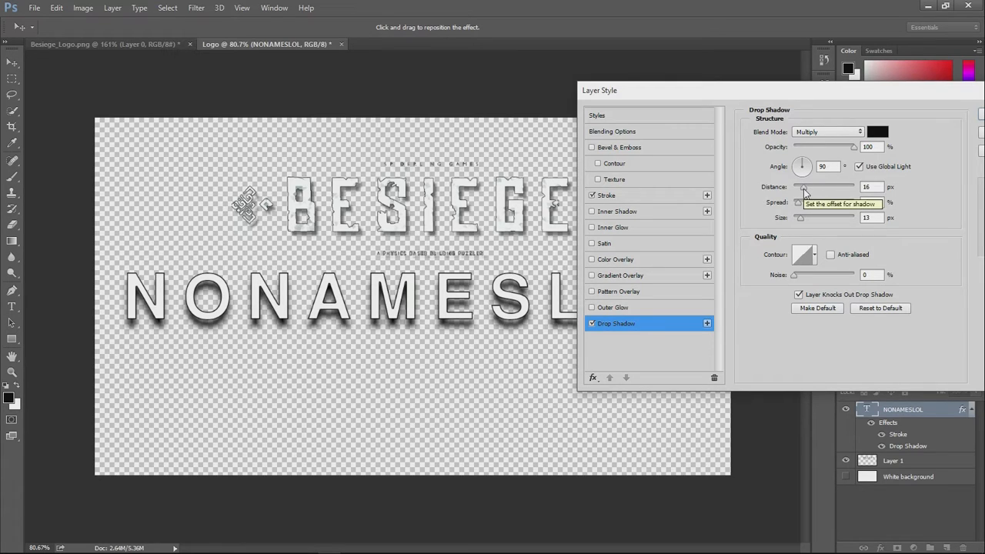
pyautogui.moveTo(805, 193)
pyautogui.mouseDown()
pyautogui.moveTo(801, 222)
pyautogui.moveTo(802, 191)
pyautogui.moveTo(807, 204)
pyautogui.mouseUp()
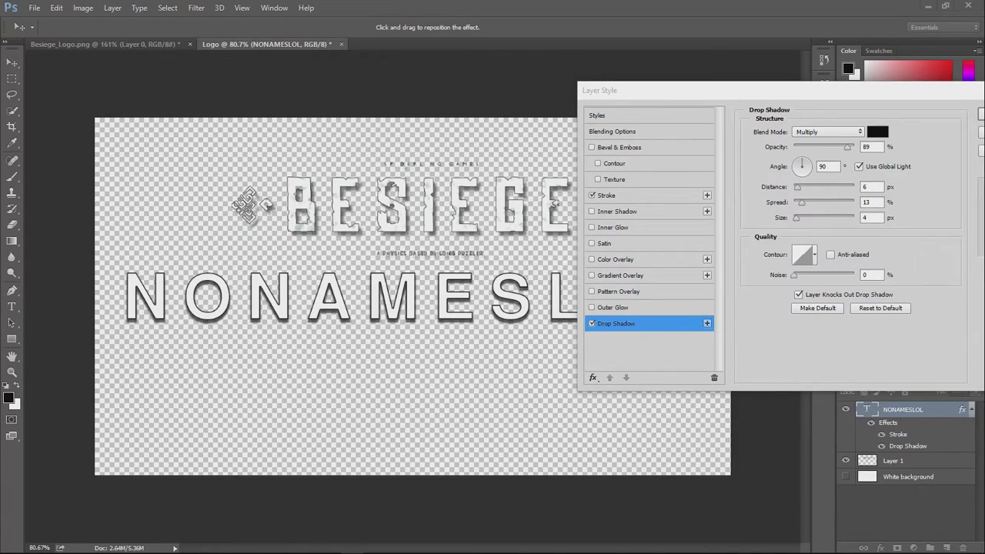
pyautogui.moveTo(637, 86); pyautogui.dragTo(570, 125)
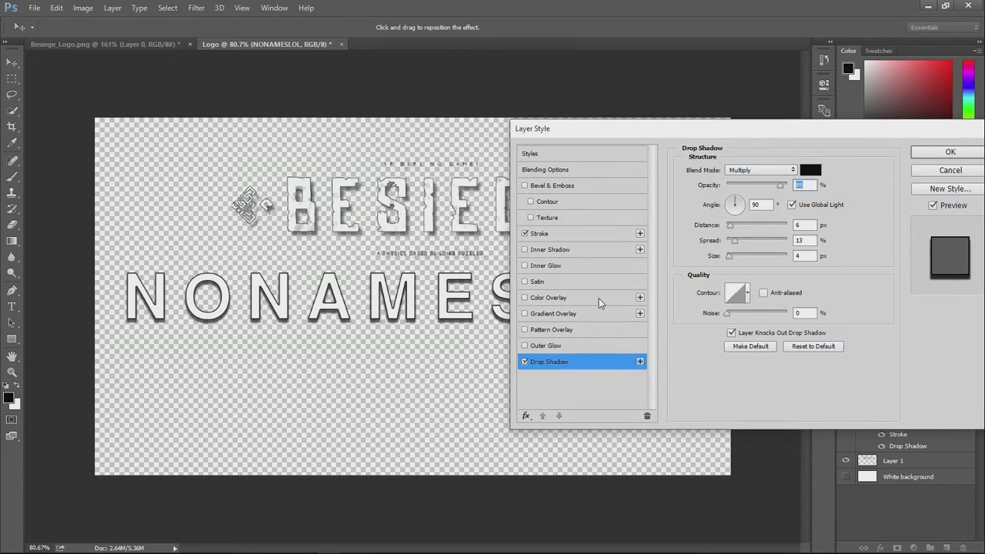
pyautogui.click(957, 153)
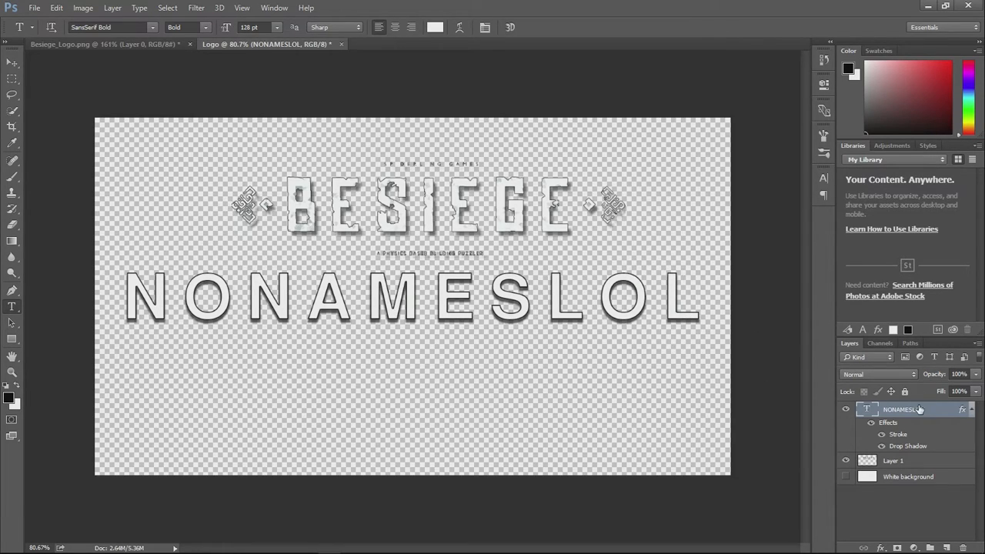
# - Duplicate the NONAMESLOL layer and rename the original as Text Backup
pyautogui.moveTo(903, 411); pyautogui.dragTo(946, 547)
pyautogui.doubleClick(908, 460)
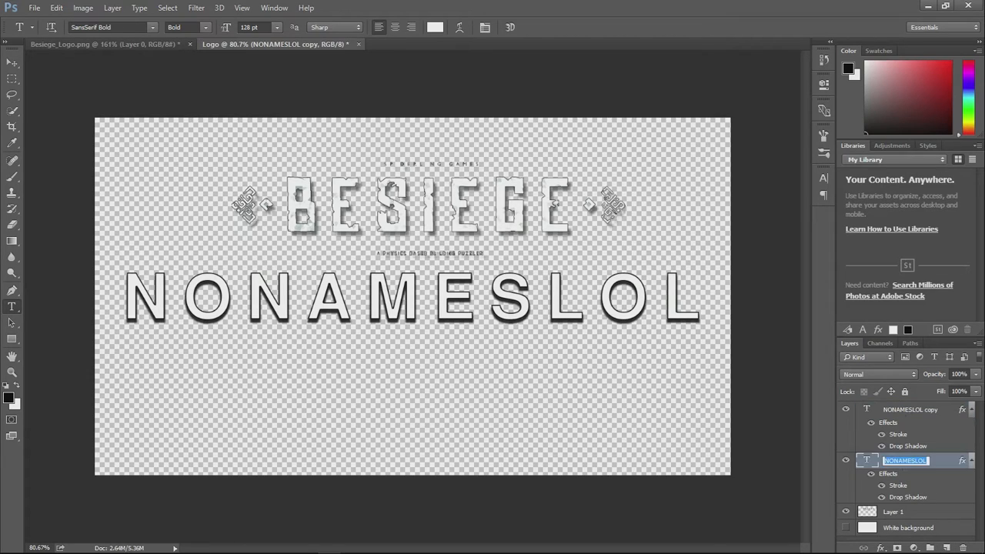
pyautogui.write('tEXT')
pyautogui.press('BackSpace')
pyautogui.press('BackSpace')
pyautogui.press('BackSpace')
pyautogui.press('BackSpace')
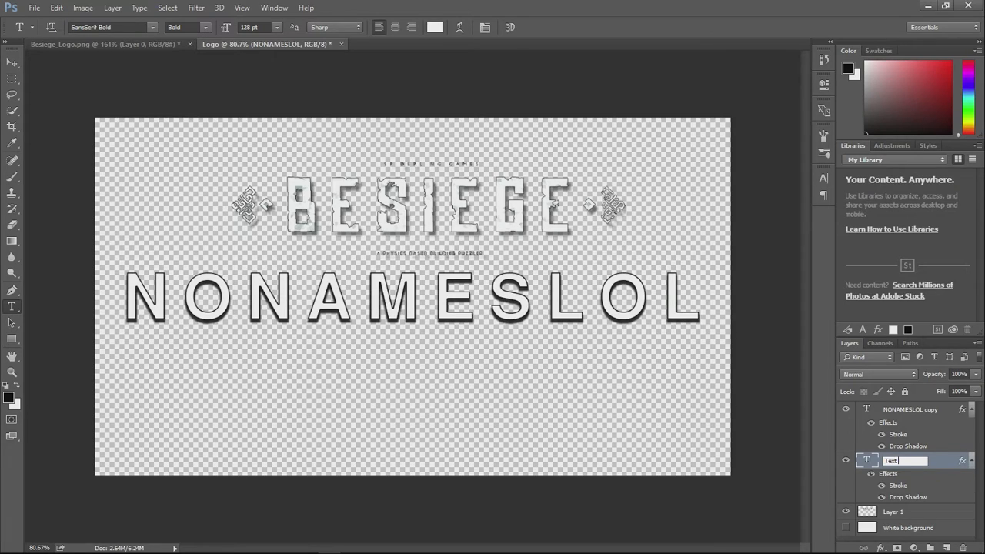
pyautogui.write('Text Backup')
pyautogui.press('Return')
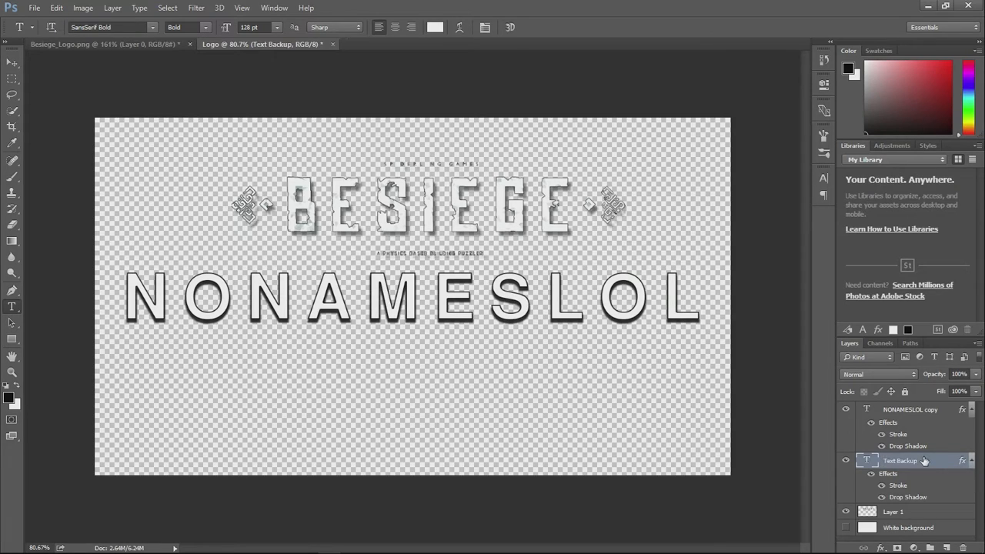
# - Rename the NONAMESLOL copy layer as Text
pyautogui.doubleClick(907, 410)
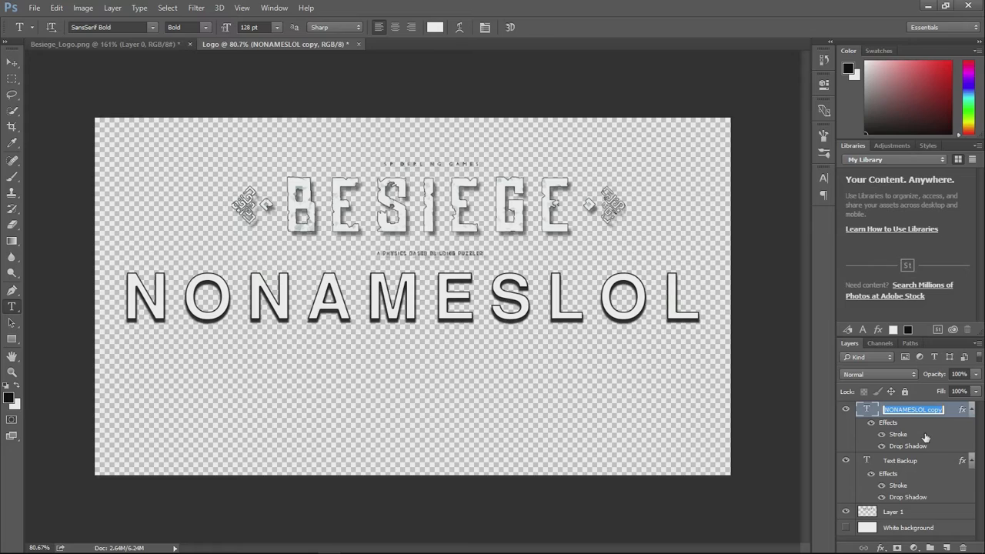
pyautogui.write('Tex')
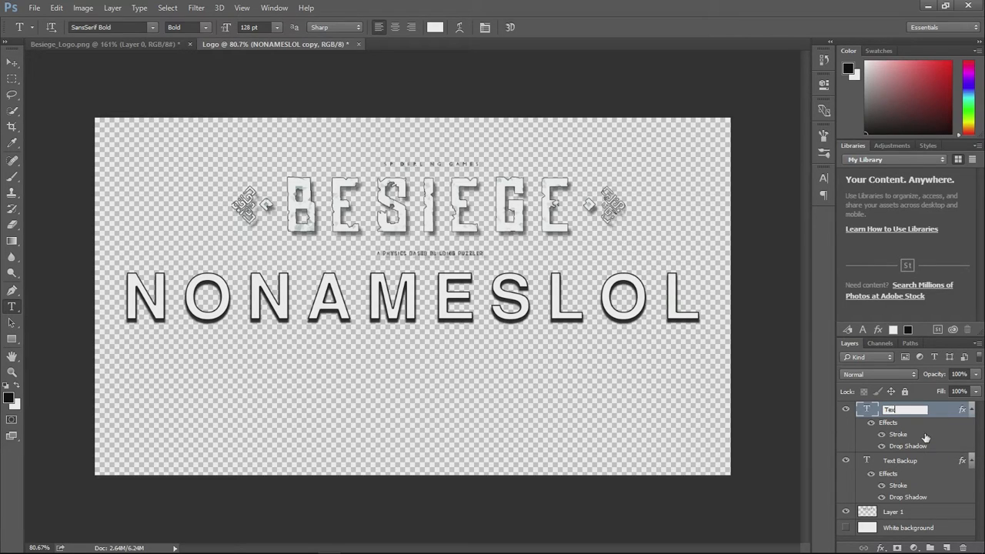
pyautogui.write('t')
pyautogui.press('Return')
# - Add a layer mask to the Text layer
pyautogui.rightClick(900, 409)
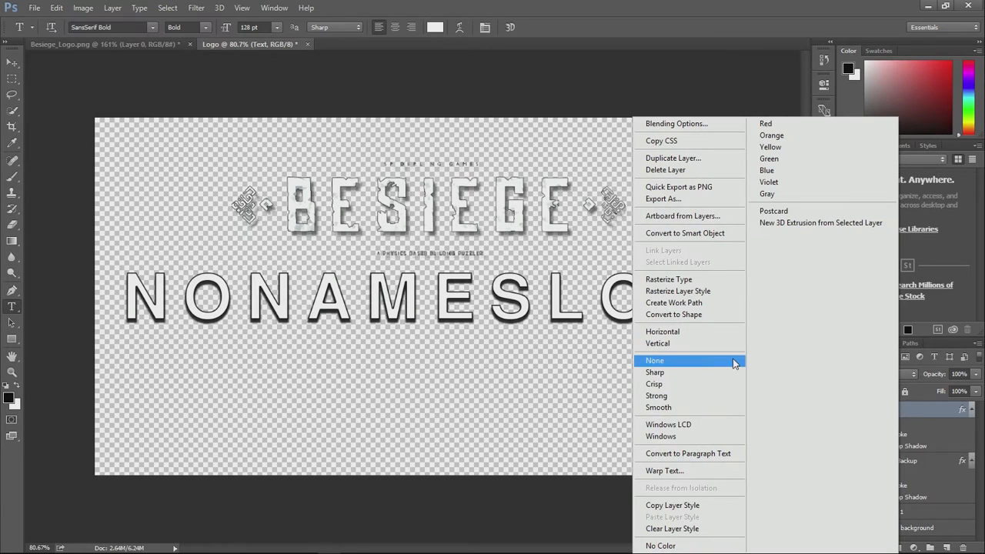
pyautogui.click(927, 406)
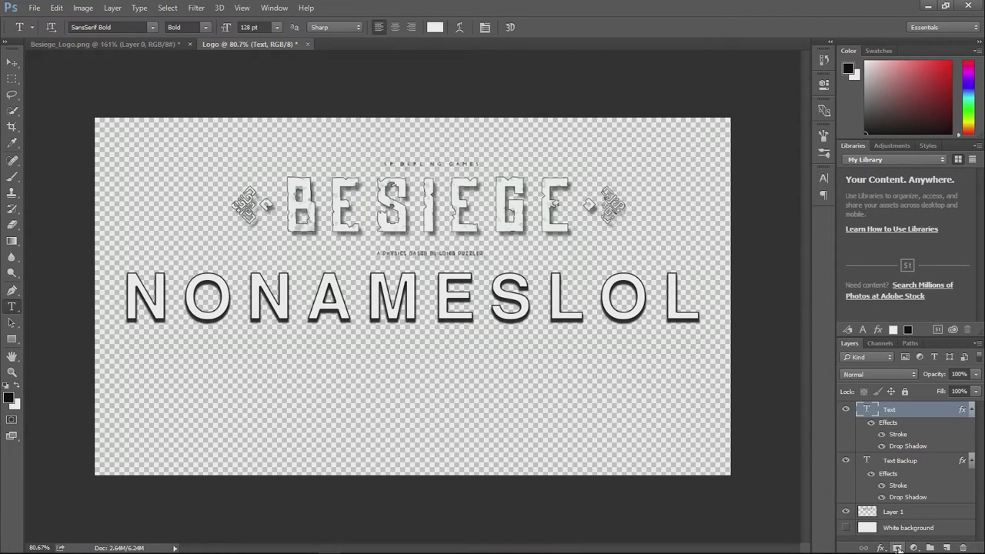
pyautogui.click(897, 548)
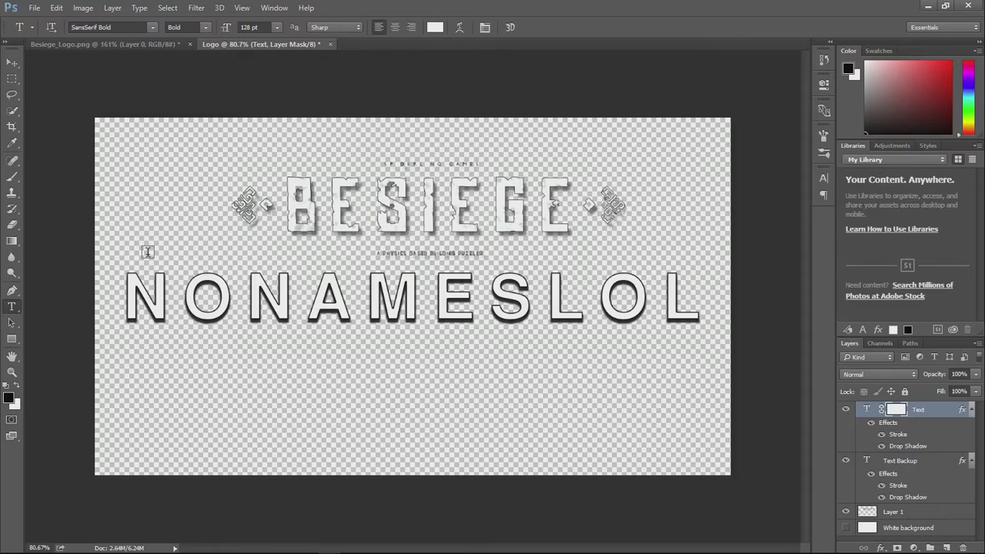
# - Try erasing parts of the Besiege logo directly on Layer 1 with the Eraser, and undo the erasing
pyautogui.click(12, 224)
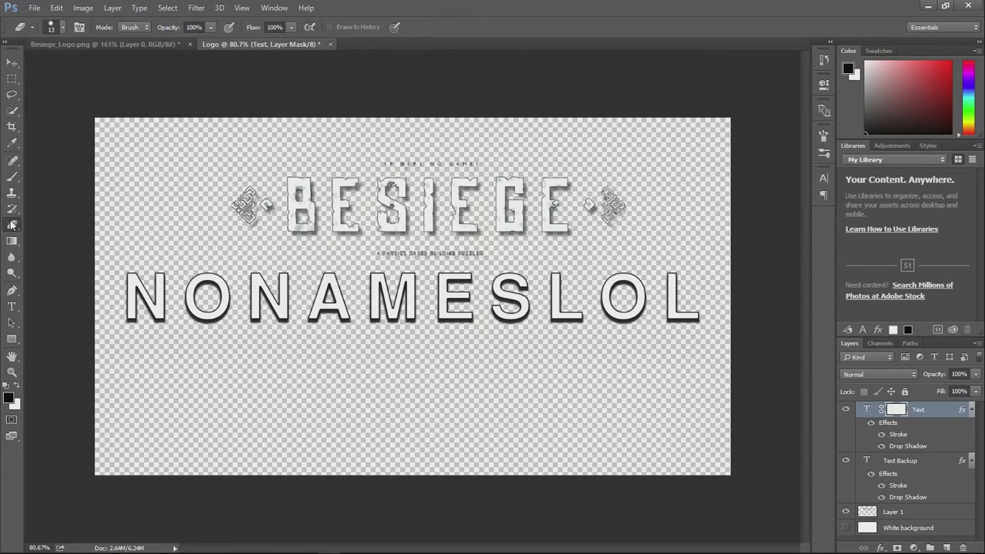
pyautogui.click(867, 411)
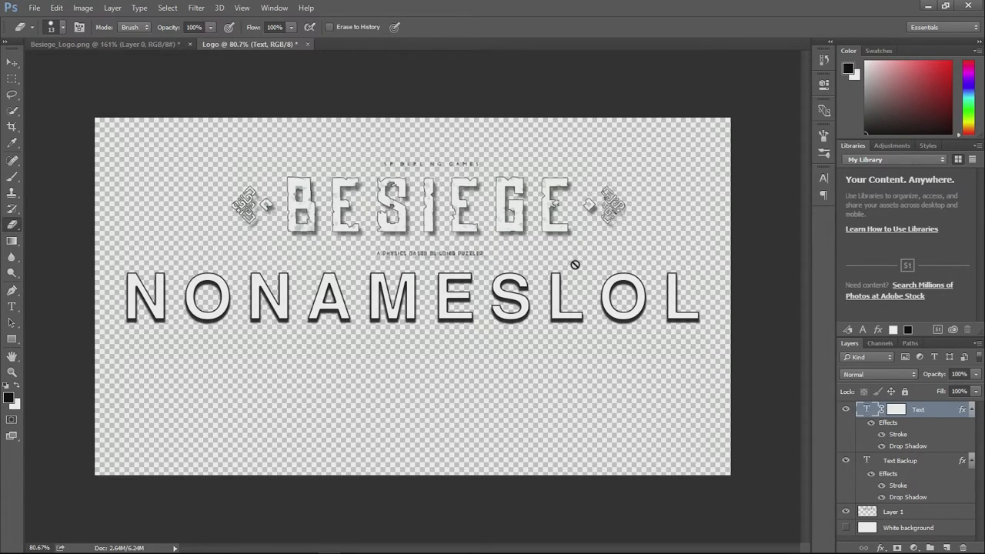
pyautogui.click(901, 513)
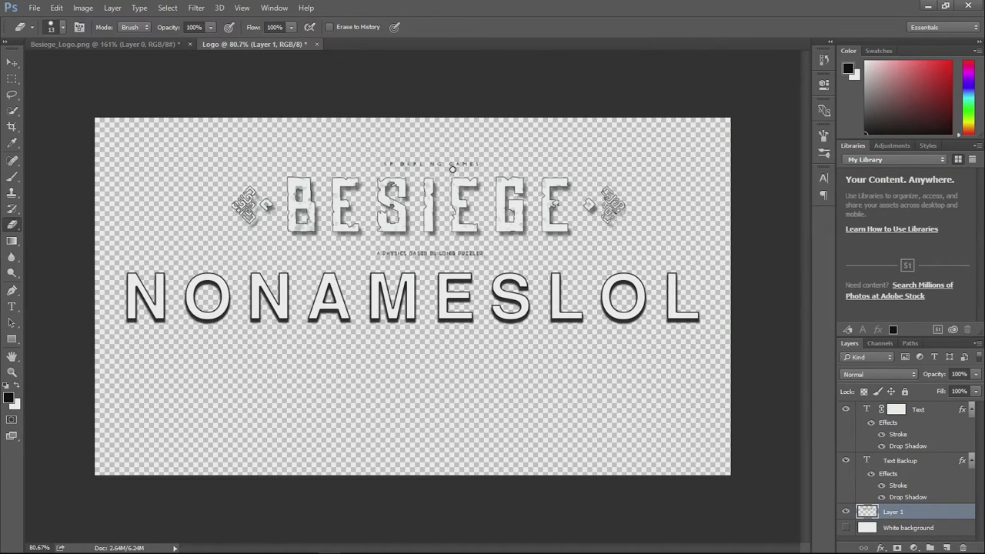
pyautogui.moveTo(339, 220)
pyautogui.mouseDown()
pyautogui.moveTo(231, 220)
pyautogui.moveTo(245, 189)
pyautogui.moveTo(266, 204)
pyautogui.moveTo(305, 199)
pyautogui.moveTo(317, 231)
pyautogui.mouseUp()
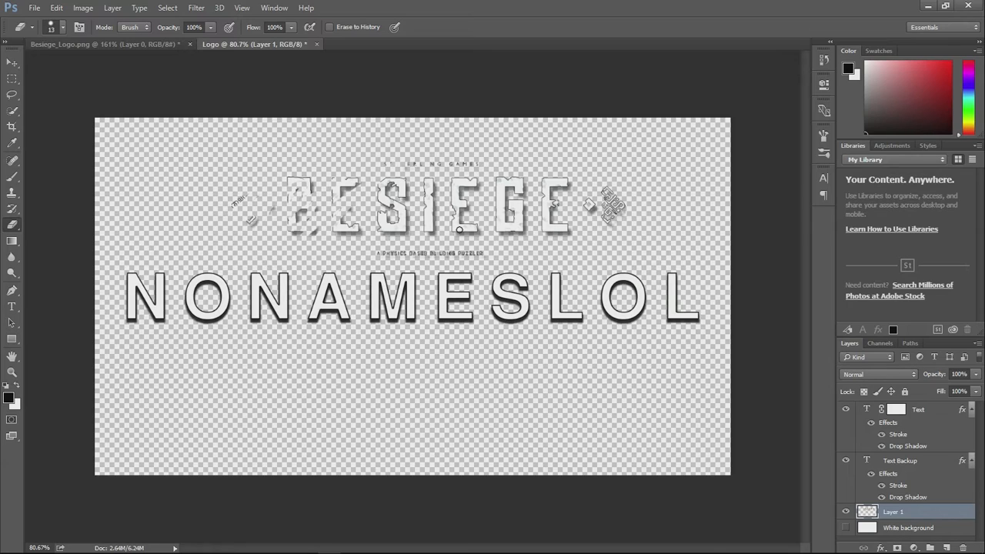
pyautogui.hotkey('ctrl', 'z')
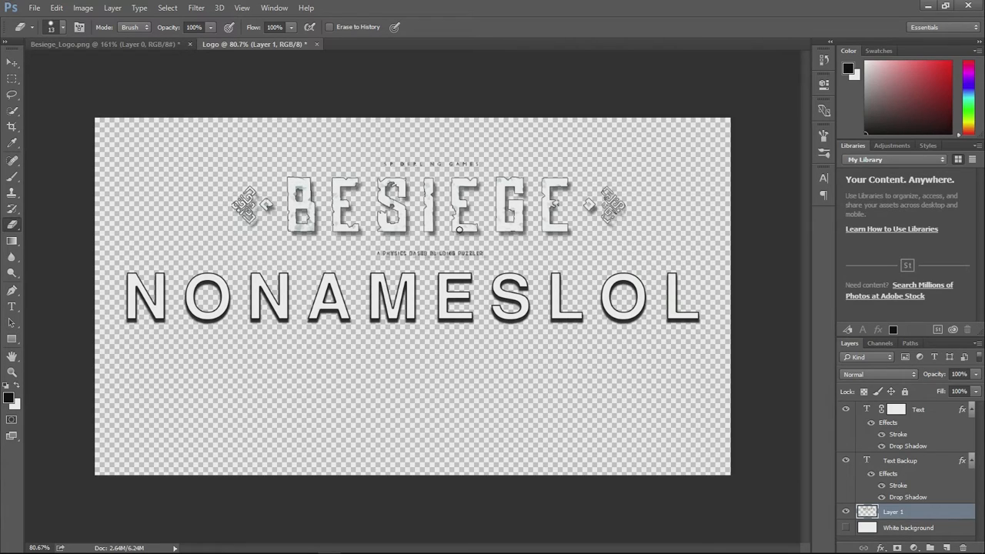
# - Rename Layer 1, which holds the Besiege logo, as Original Logo
pyautogui.click(933, 413)
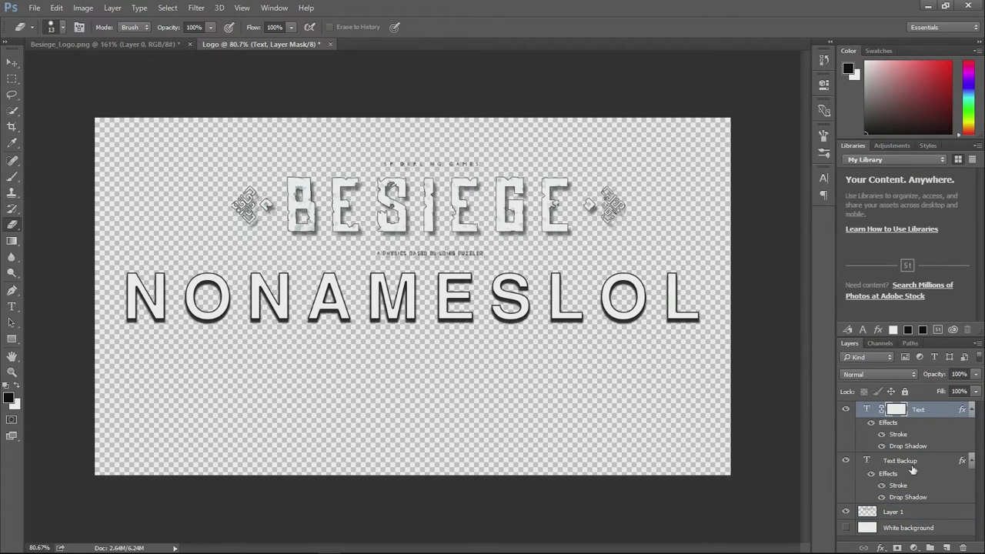
pyautogui.click(908, 512)
pyautogui.doubleClick(896, 513)
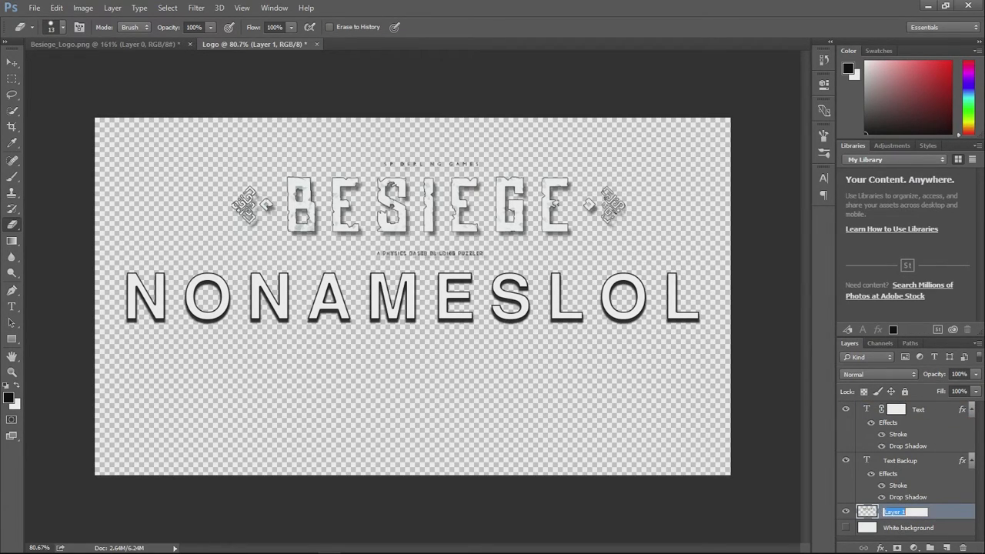
pyautogui.write('Original Logo')
pyautogui.press('Return')
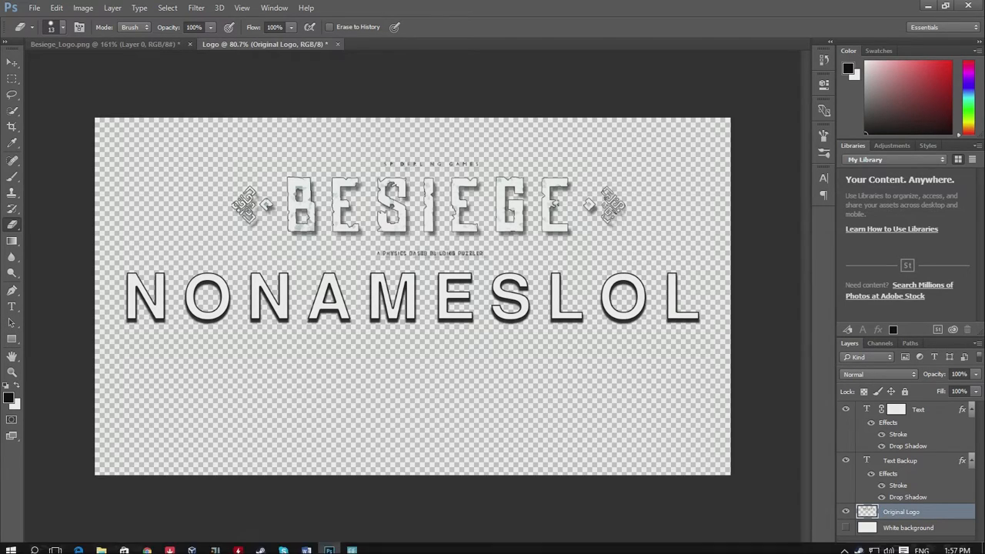
# - Add a layer mask to the Original Logo layer and activate the Brush tool for painting on it
pyautogui.click(897, 547)
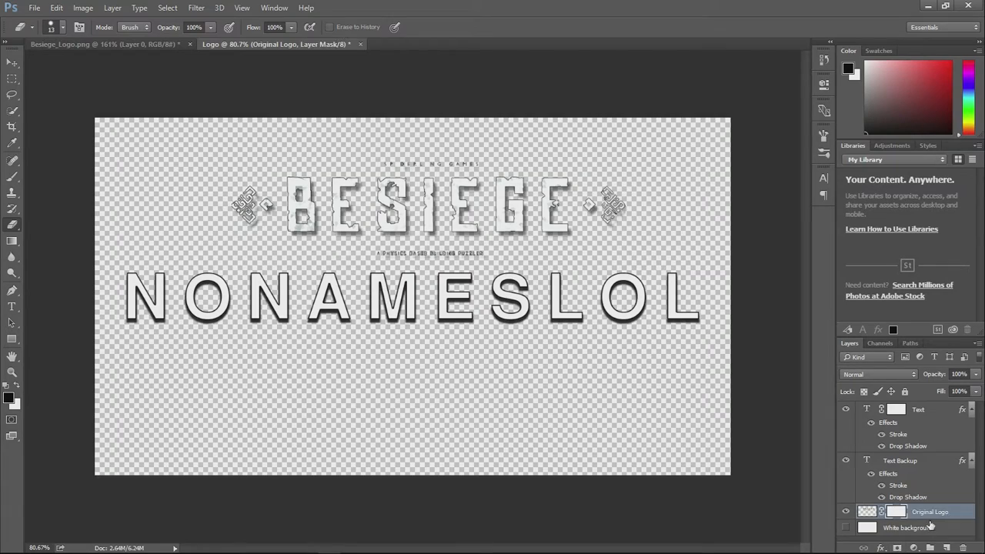
pyautogui.click(13, 177)
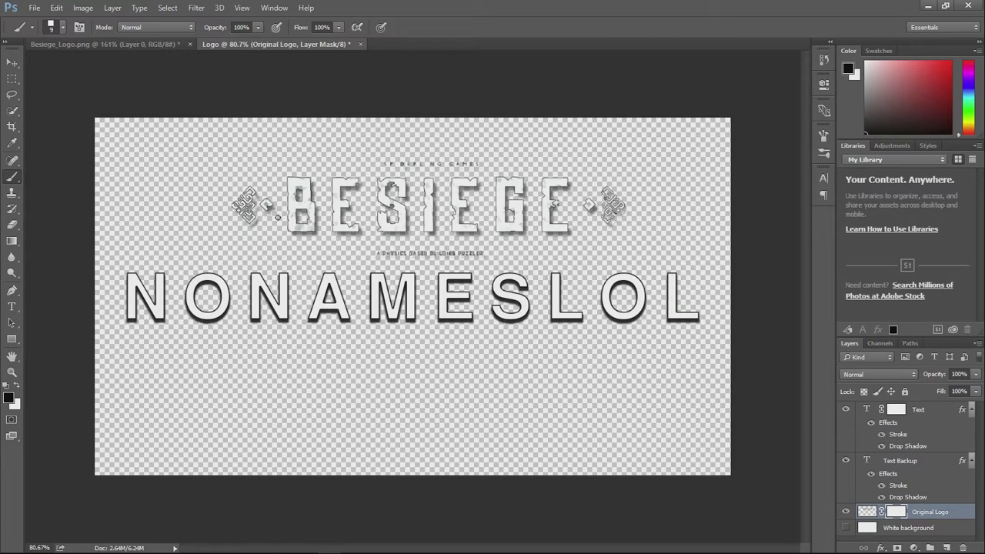
# - Paint black over the BESIEGE letters on the Original Logo mask with a 38 px brush, and paint them back in white
pyautogui.rightClick(269, 244)
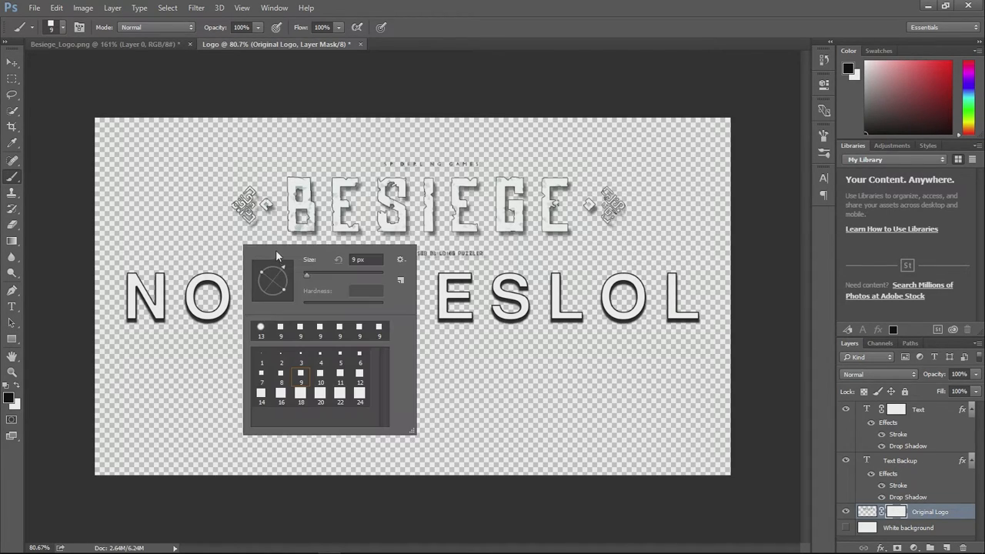
pyautogui.moveTo(307, 275); pyautogui.dragTo(313, 273)
pyautogui.moveTo(287, 226)
pyautogui.mouseDown()
pyautogui.moveTo(295, 210)
pyautogui.moveTo(319, 219)
pyautogui.moveTo(372, 172)
pyautogui.moveTo(470, 194)
pyautogui.moveTo(429, 225)
pyautogui.mouseUp()
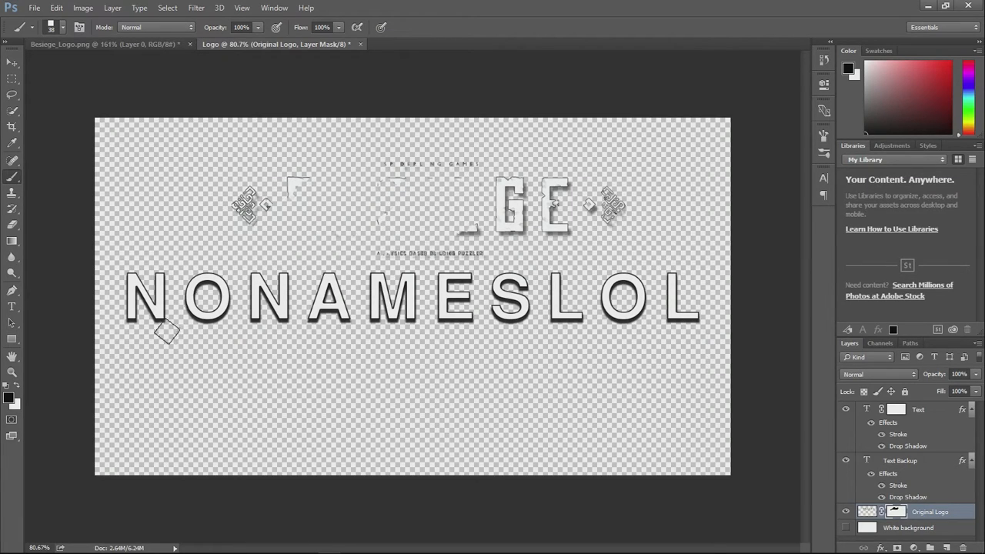
pyautogui.click(17, 388)
pyautogui.moveTo(296, 193)
pyautogui.mouseDown()
pyautogui.moveTo(401, 182)
pyautogui.moveTo(466, 215)
pyautogui.mouseUp()
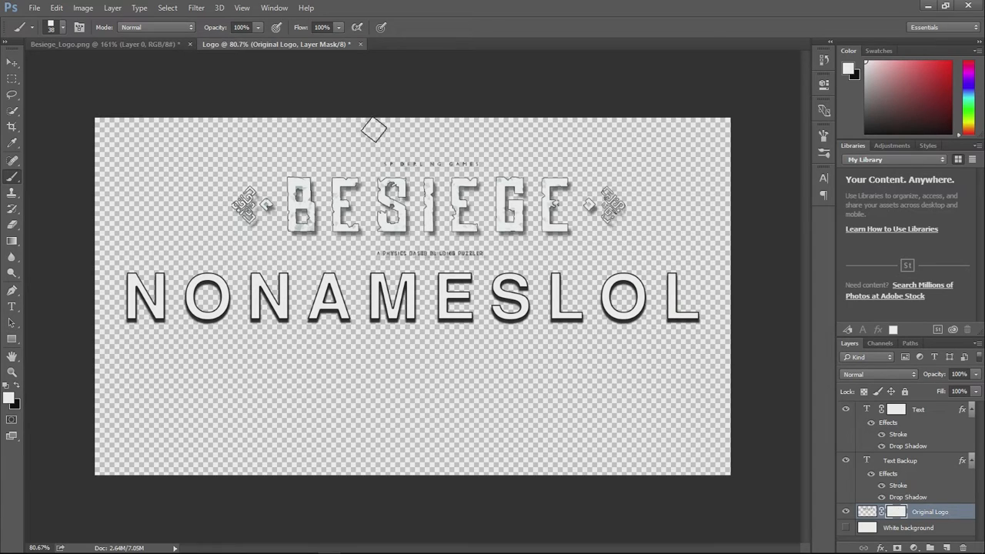
# - Hide the Text Backup layer and target the Text layer's mask with black as the foreground color
pyautogui.click(940, 414)
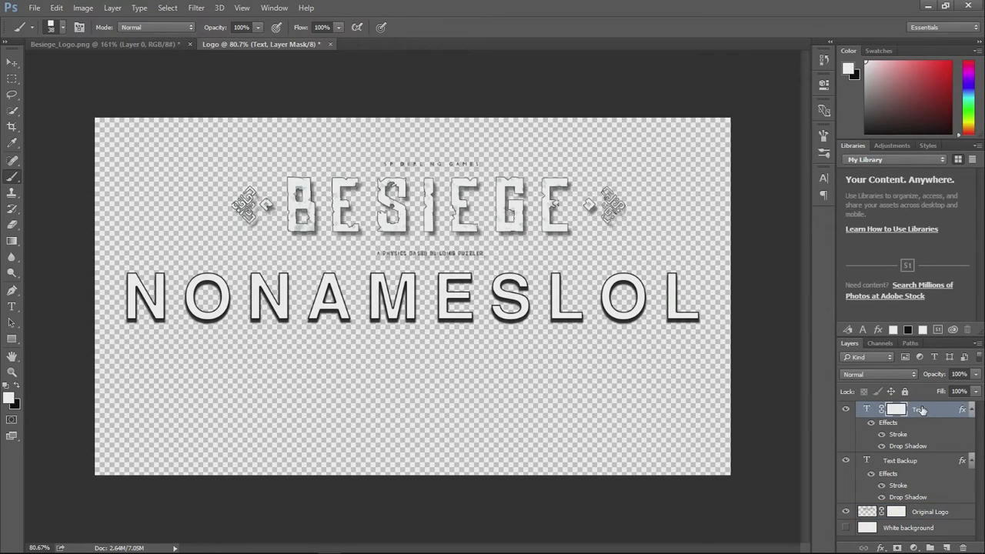
pyautogui.click(844, 460)
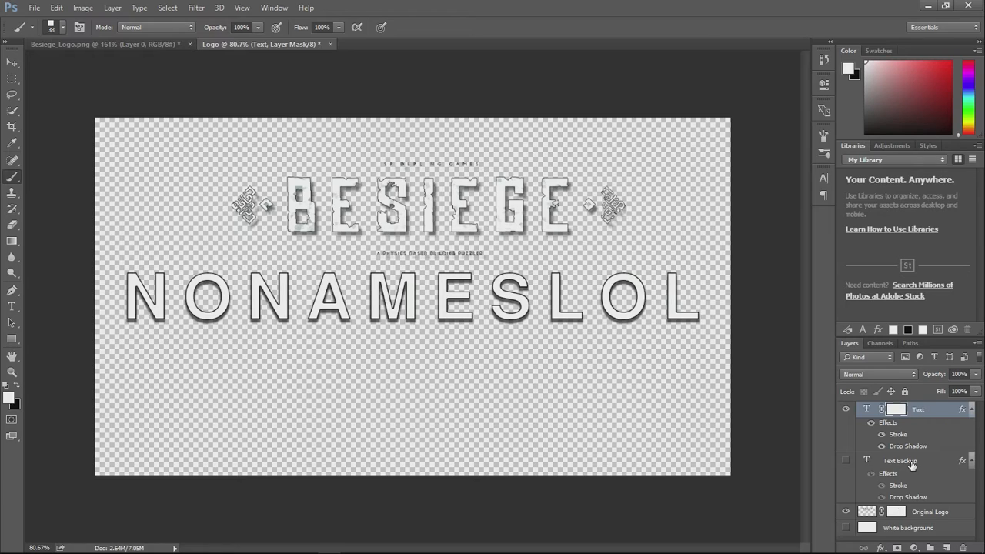
pyautogui.doubleClick(924, 411)
pyautogui.click(936, 426)
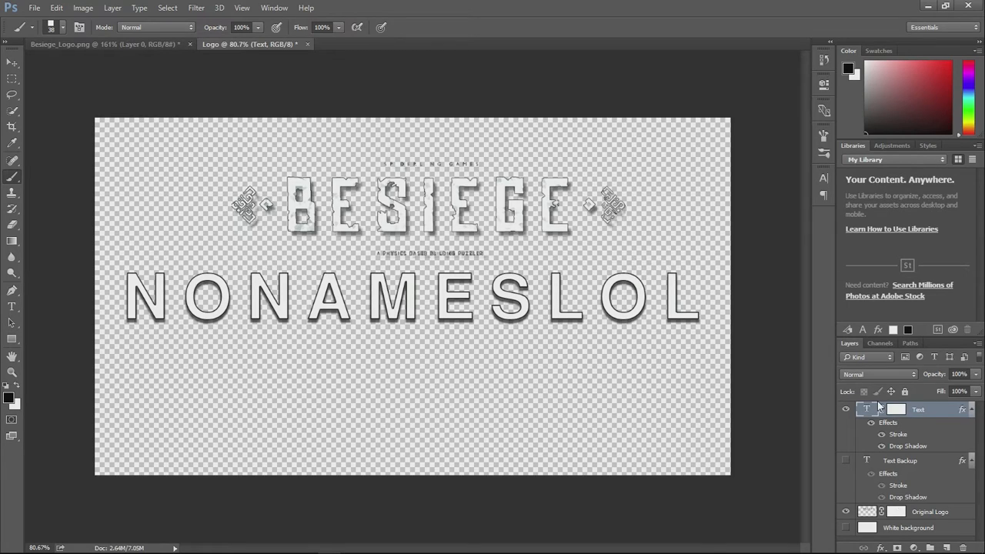
pyautogui.click(899, 411)
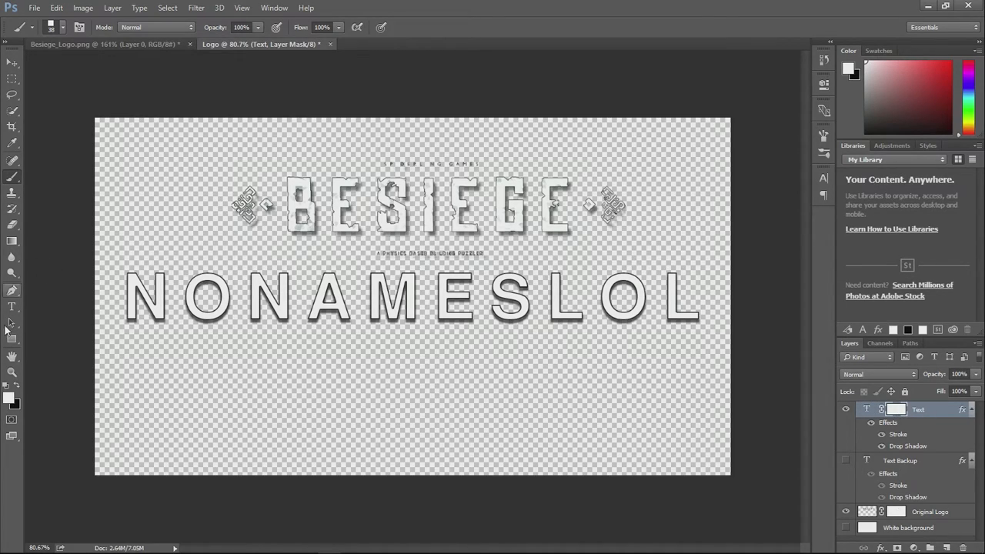
pyautogui.click(16, 385)
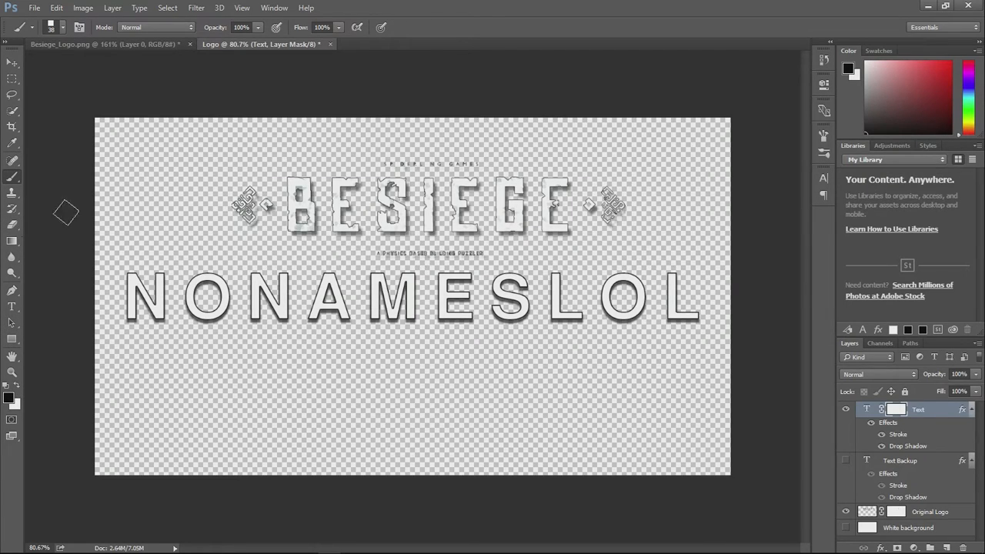
# - Choose the 9 px square tip from the Square Brushes set
pyautogui.rightClick(167, 202)
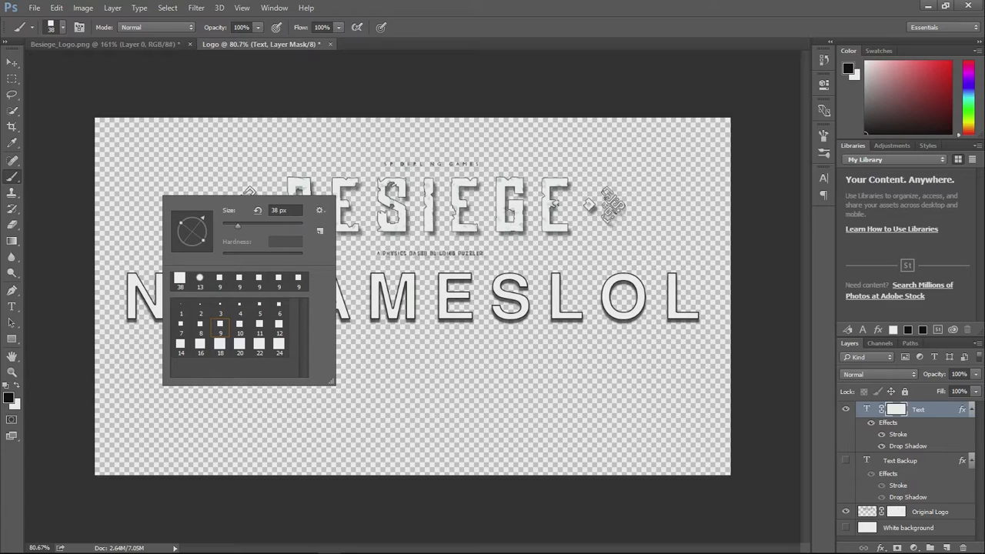
pyautogui.click(319, 210)
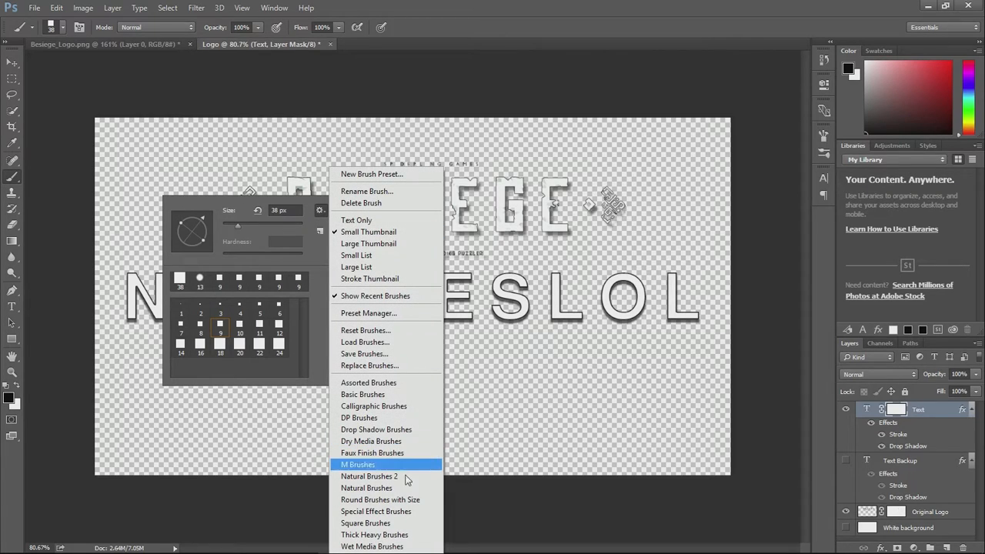
pyautogui.click(404, 524)
pyautogui.click(442, 220)
pyautogui.click(220, 324)
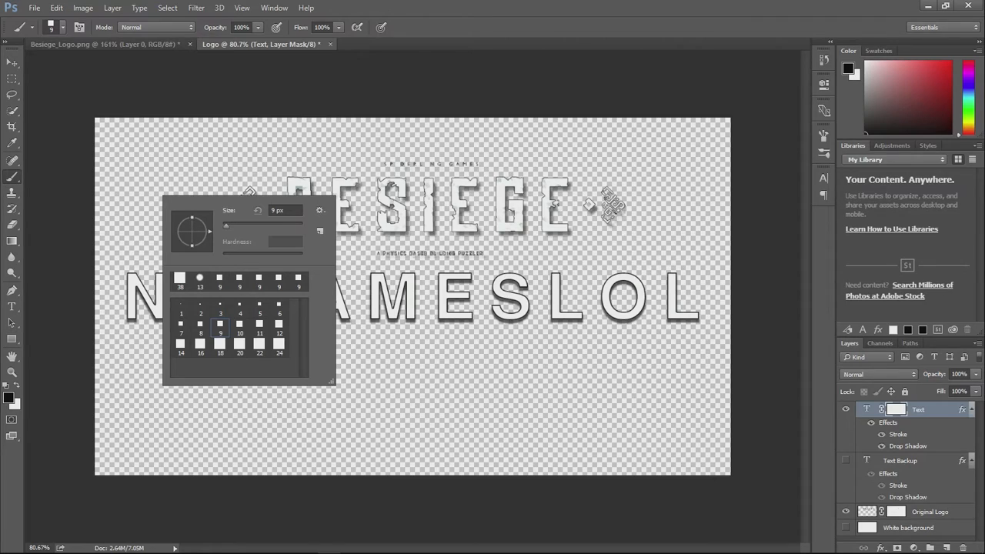
pyautogui.click(156, 157)
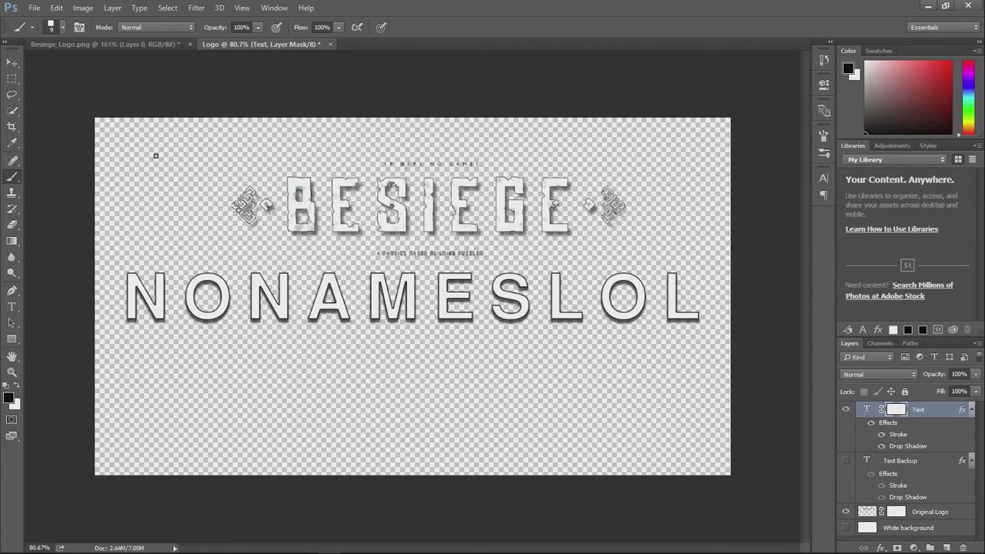
# - Open the detailed brush settings for the square tip
pyautogui.scroll(4, 379, 312)
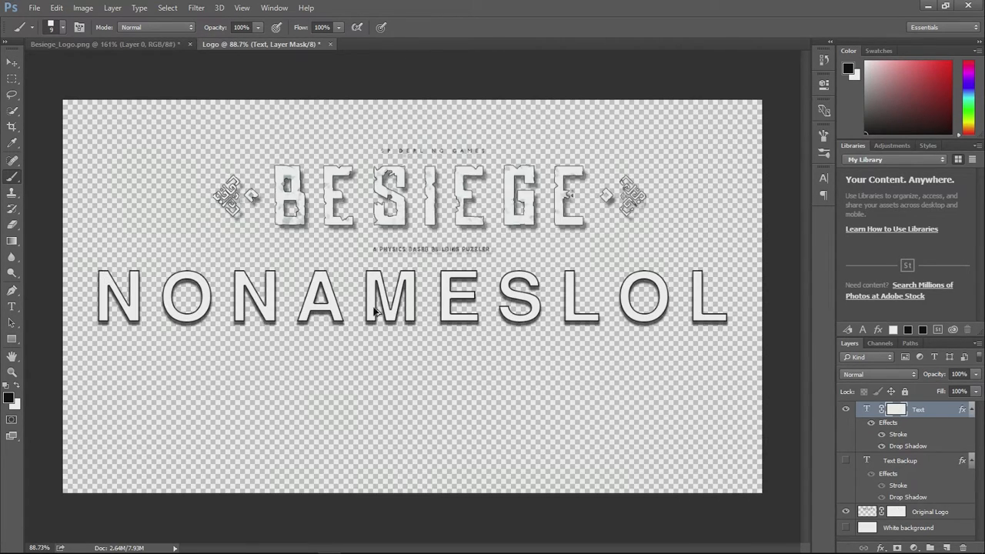
pyautogui.scroll(-1, 259, 284)
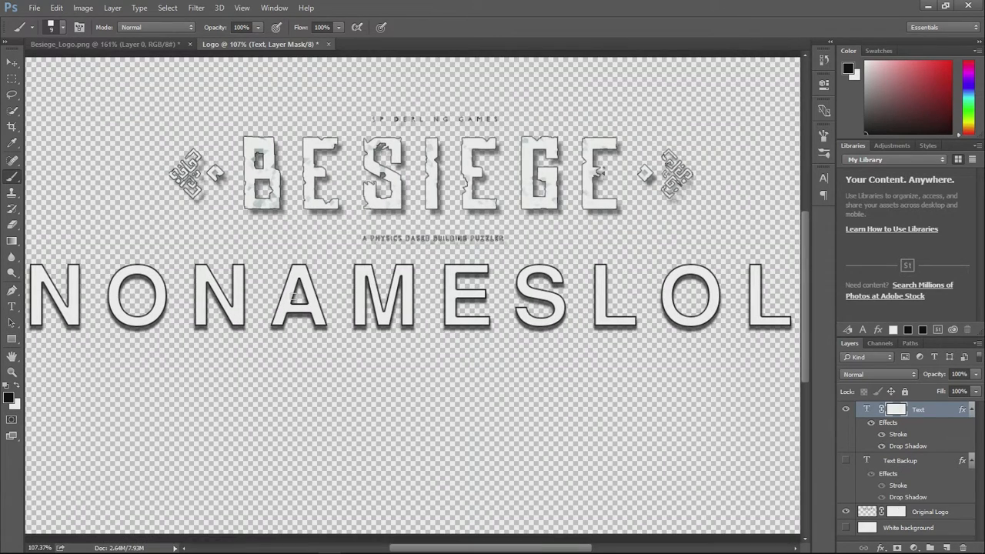
pyautogui.scroll(3, 339, 314)
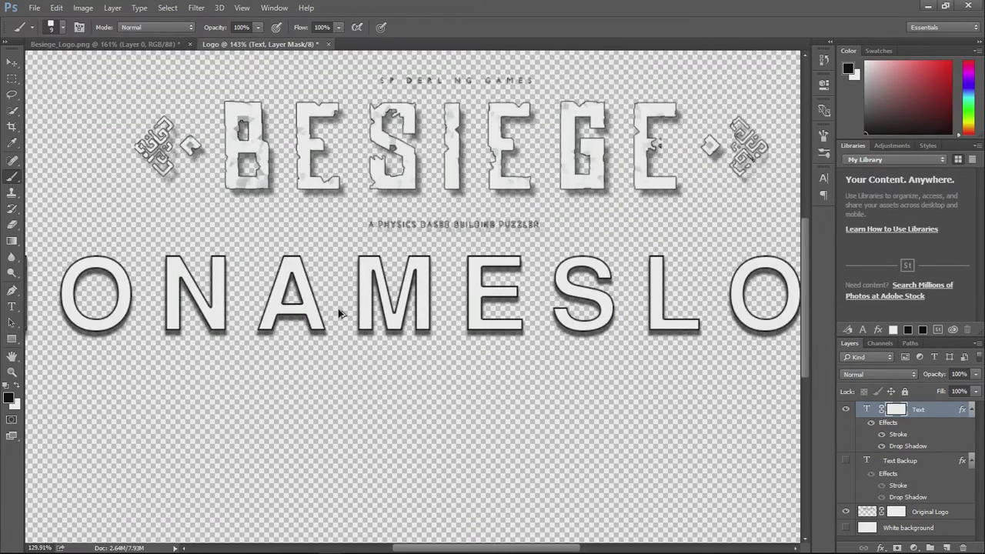
pyautogui.scroll(-1, 339, 313)
pyautogui.scroll(2, 339, 314)
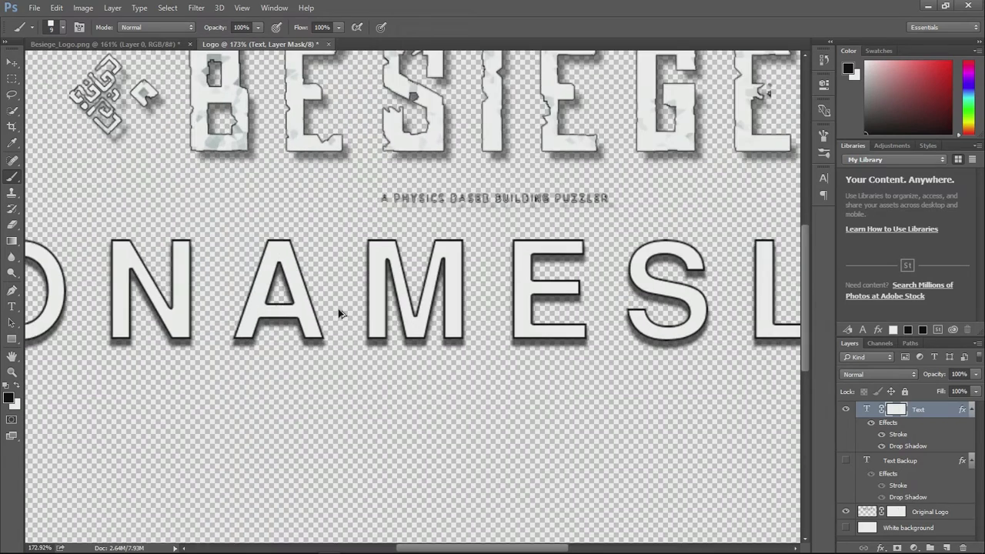
pyautogui.scroll(-1, 339, 313)
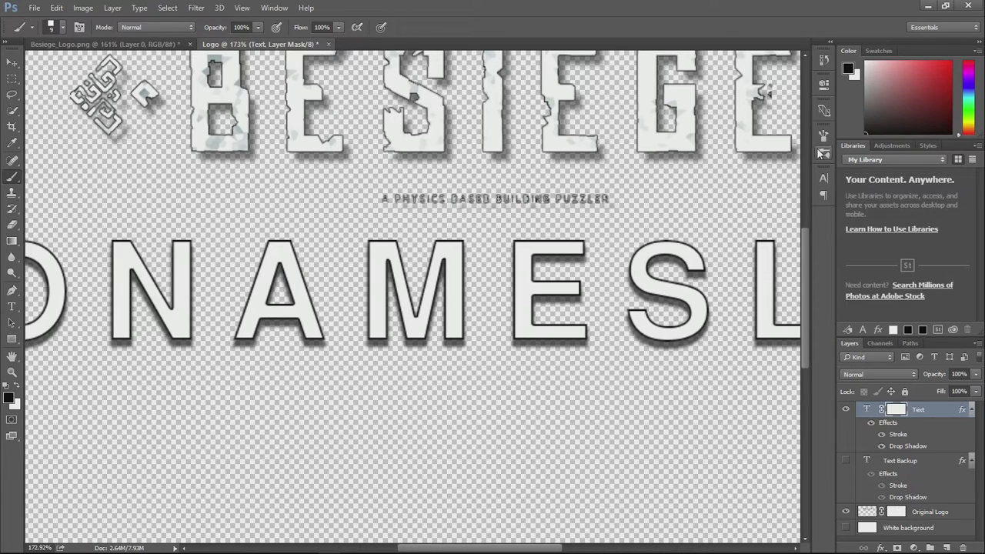
pyautogui.click(276, 8)
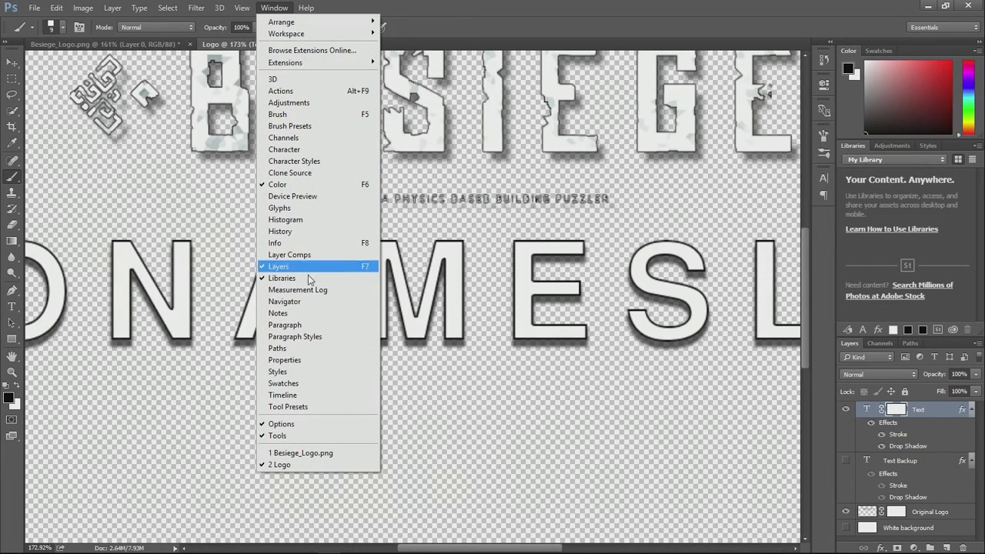
pyautogui.click(300, 117)
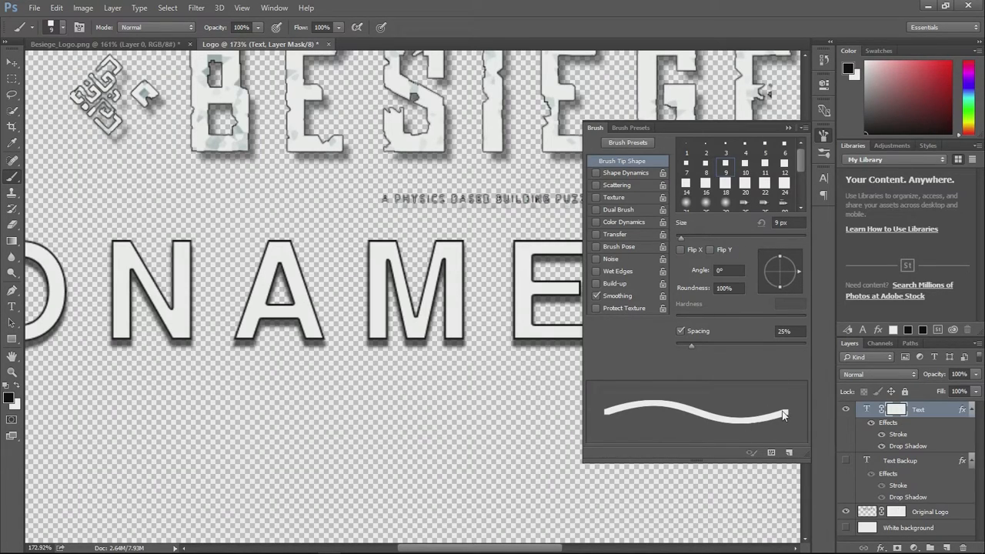
# - Try cutting a notch into the left side of the M on the Text mask with a 39 px tip rotated to -29°
pyautogui.moveTo(801, 269); pyautogui.dragTo(796, 281)
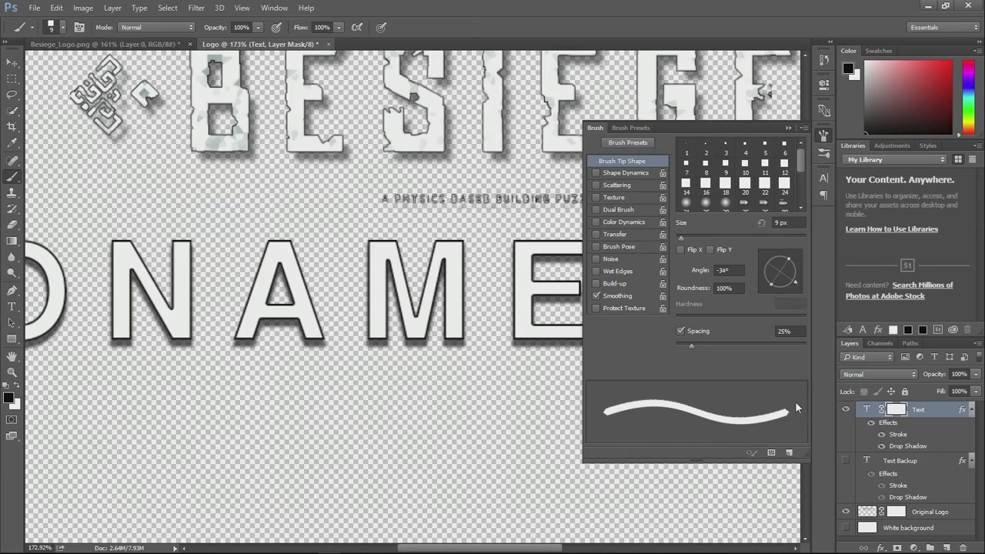
pyautogui.moveTo(793, 278); pyautogui.dragTo(798, 280)
pyautogui.moveTo(681, 238); pyautogui.dragTo(700, 238)
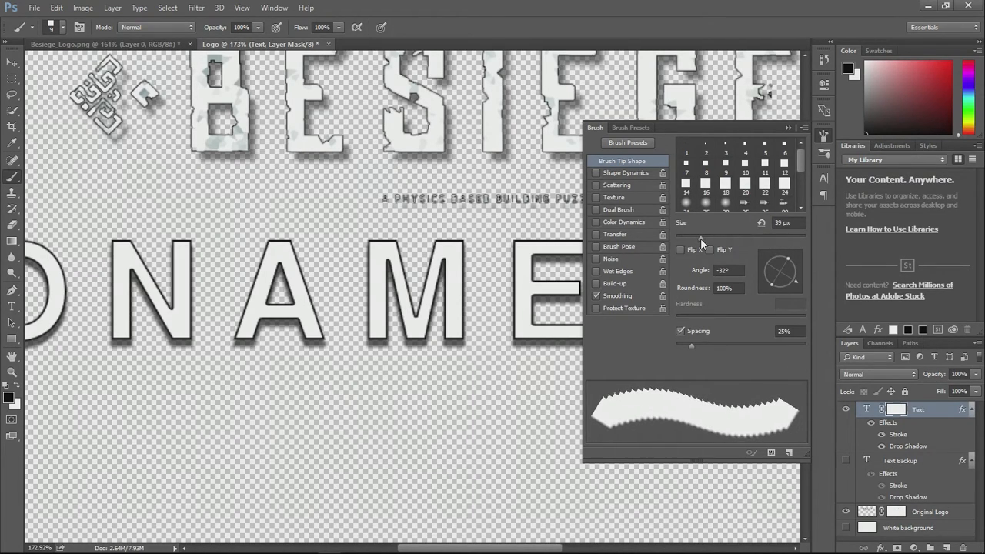
pyautogui.moveTo(796, 280)
pyautogui.mouseDown()
pyautogui.moveTo(798, 263)
pyautogui.moveTo(790, 303)
pyautogui.moveTo(806, 283)
pyautogui.moveTo(792, 252)
pyautogui.moveTo(805, 284)
pyautogui.mouseUp()
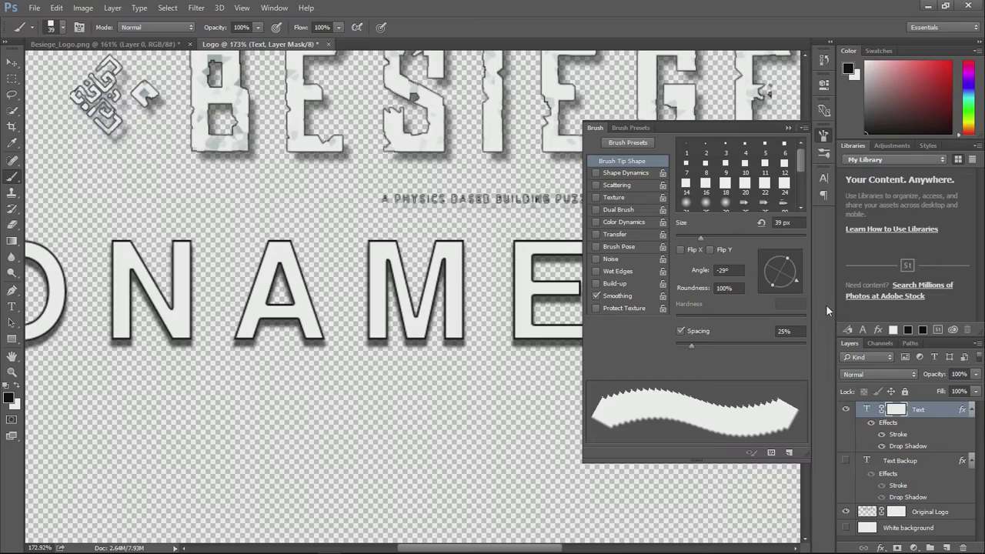
pyautogui.moveTo(367, 280); pyautogui.dragTo(374, 305)
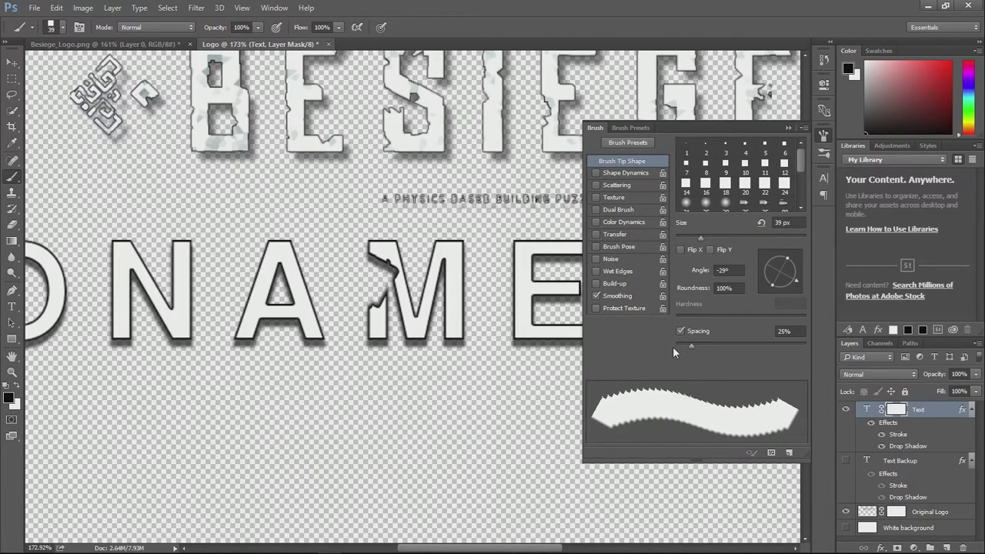
# - Review the brush's Shape Dynamics and set the 9 px tip's spacing to 78%
pyautogui.scroll(3, 429, 158)
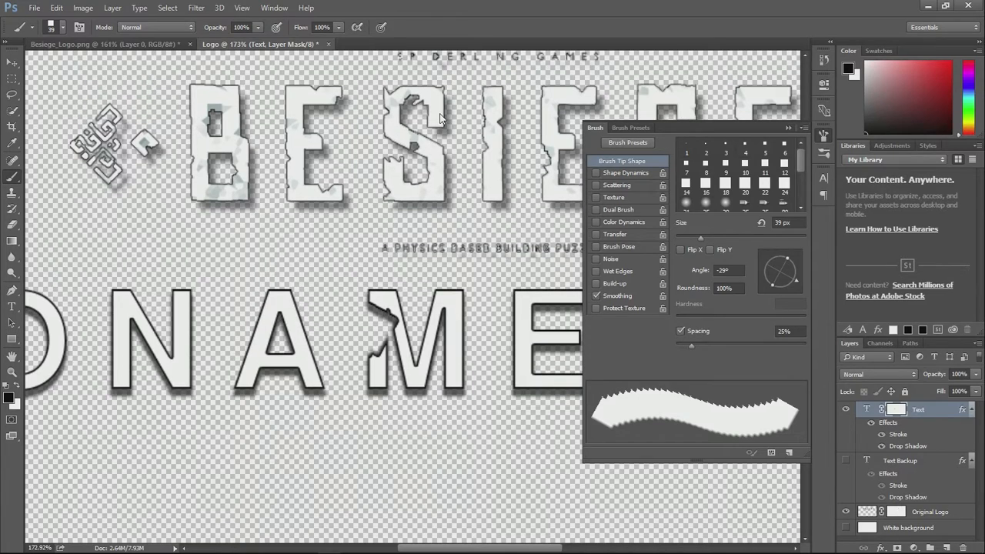
pyautogui.scroll(1, 231, 187)
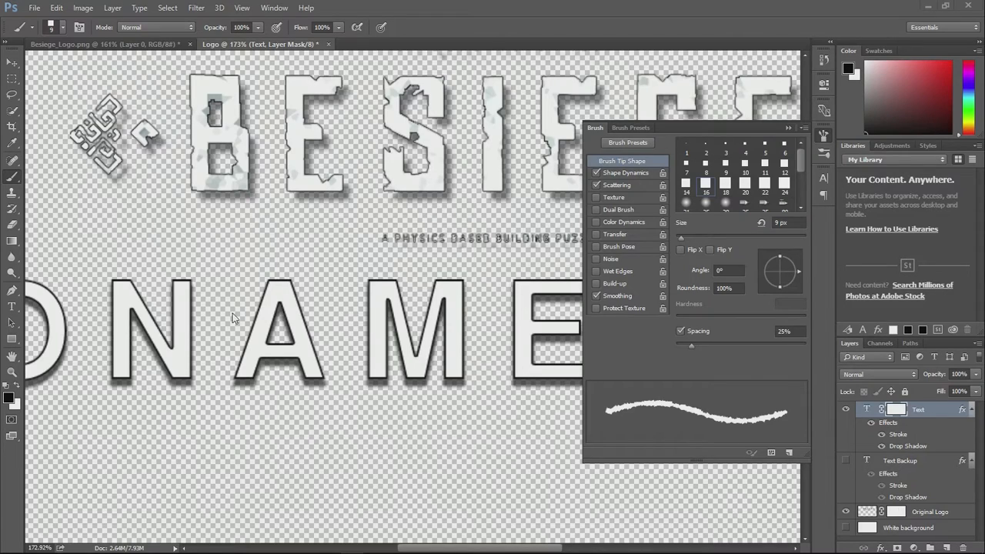
pyautogui.click(632, 173)
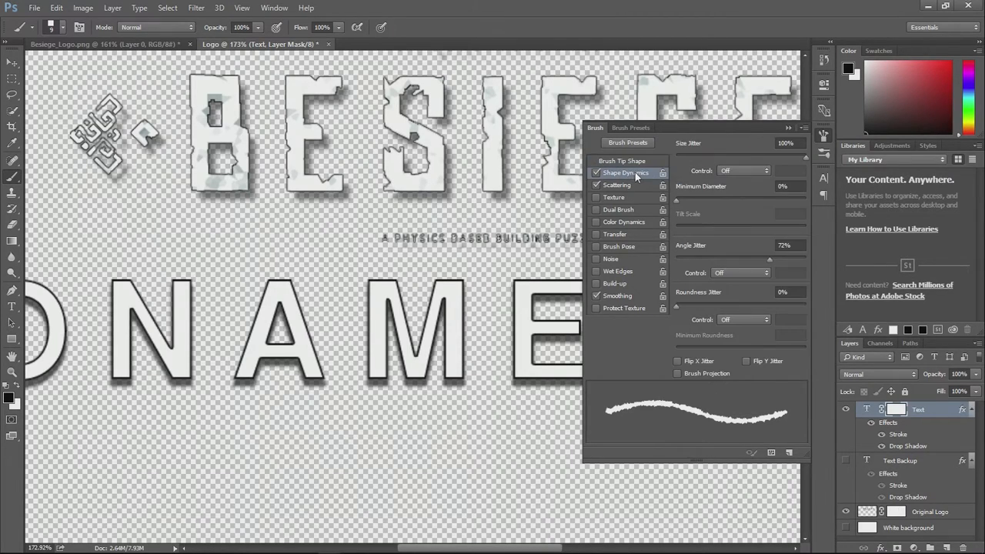
pyautogui.click(638, 163)
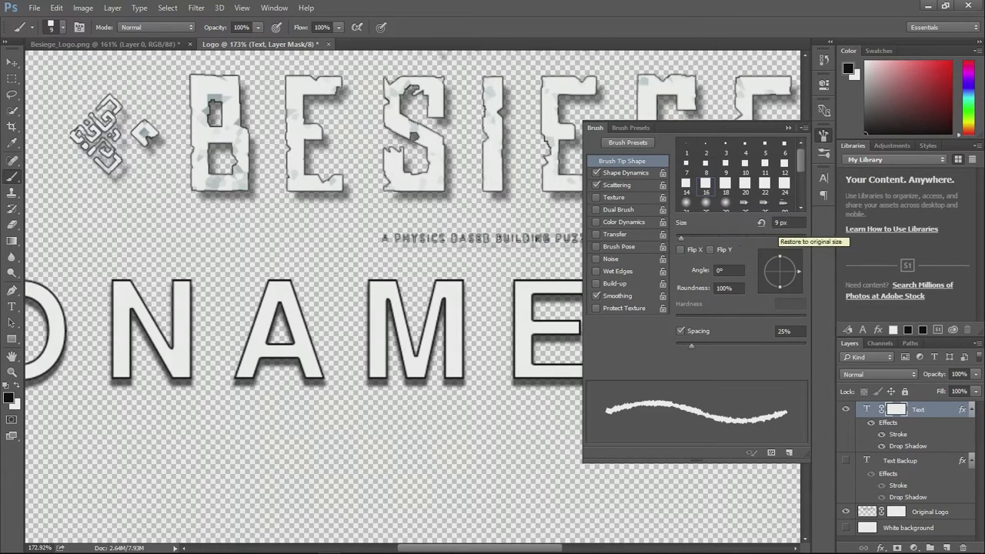
pyautogui.moveTo(692, 346)
pyautogui.mouseDown()
pyautogui.moveTo(818, 353)
pyautogui.moveTo(726, 351)
pyautogui.mouseUp()
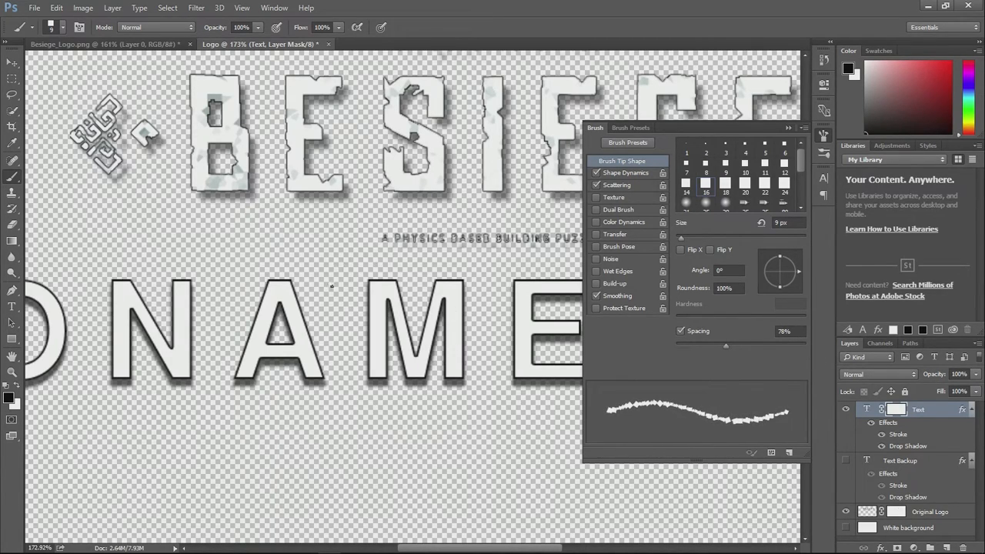
# - Try roughening the top and left edges of the M on the Text mask, and undo both strokes
pyautogui.moveTo(345, 286); pyautogui.dragTo(471, 286)
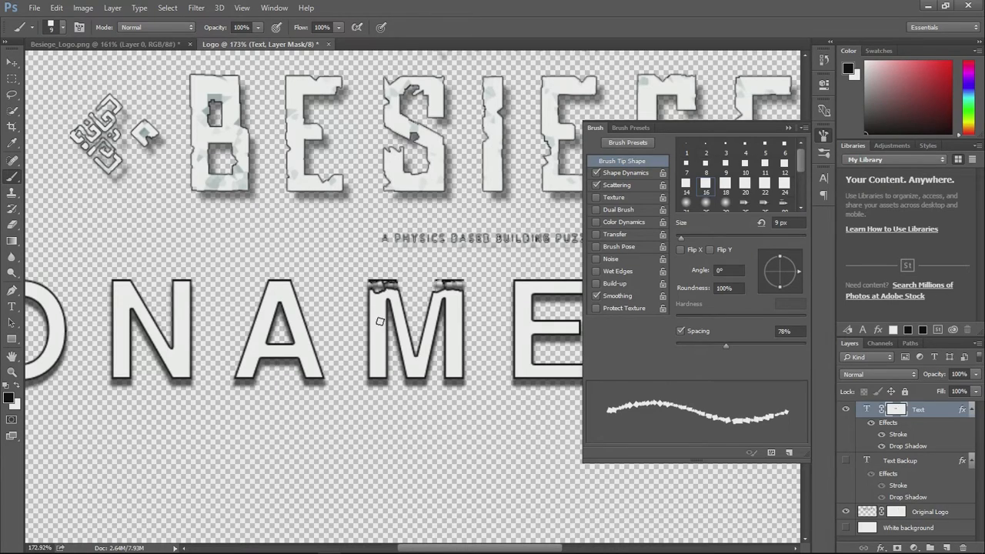
pyautogui.hotkey('ctrl', 'z')
pyautogui.moveTo(365, 289); pyautogui.dragTo(361, 373)
pyautogui.hotkey('ctrl', 'z')
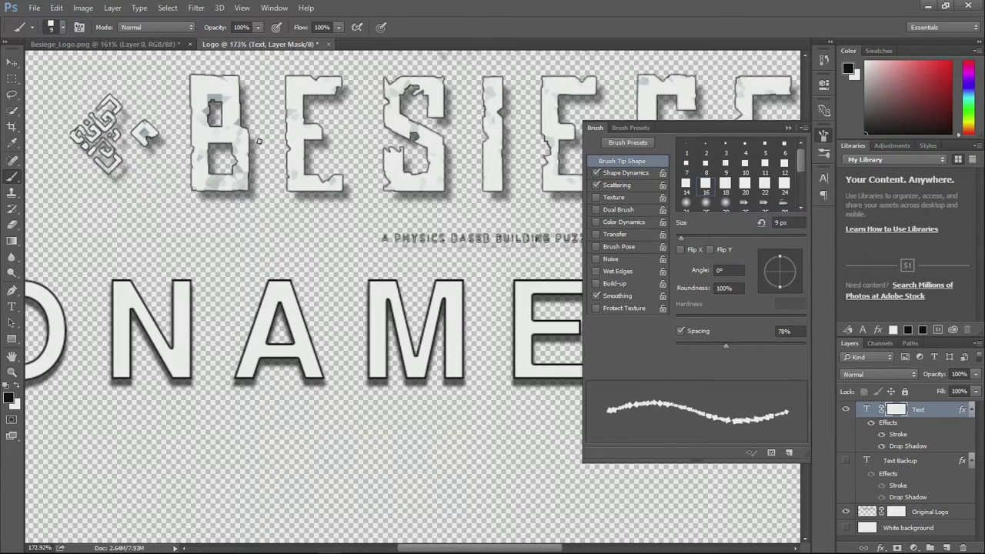
# - Reduce the brush tip's spacing and increase the angle jitter in its Shape Dynamics
pyautogui.moveTo(726, 345); pyautogui.dragTo(711, 349)
pyautogui.click(625, 172)
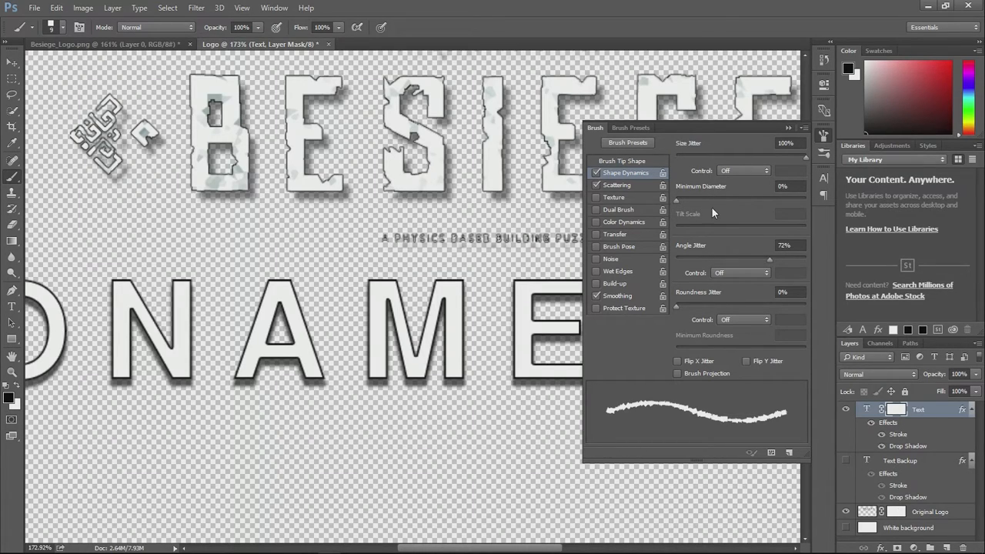
pyautogui.moveTo(768, 259); pyautogui.dragTo(810, 260)
# - Set the brush's scatter to 398% on both axes
pyautogui.click(626, 186)
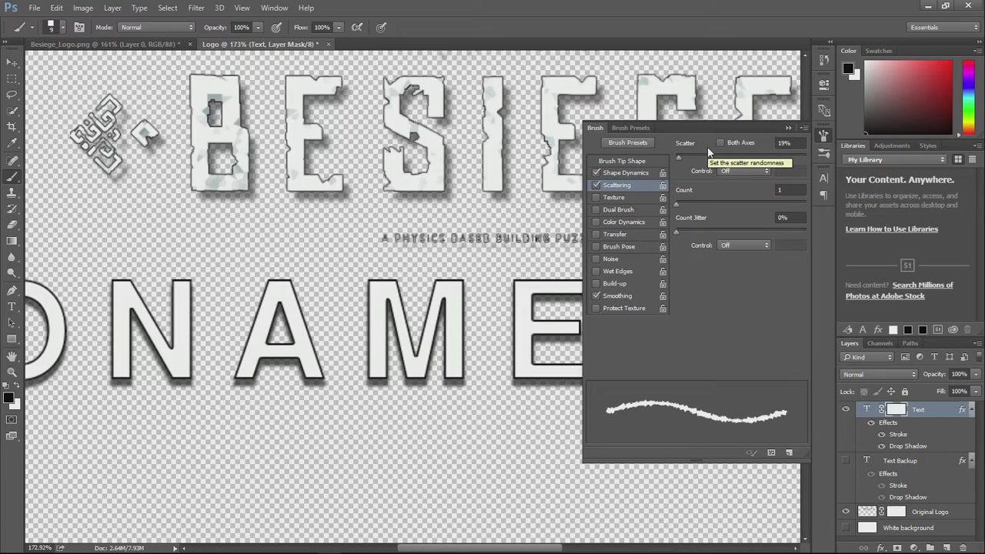
pyautogui.moveTo(709, 157)
pyautogui.mouseDown()
pyautogui.moveTo(765, 157)
pyautogui.moveTo(739, 155)
pyautogui.moveTo(753, 159)
pyautogui.mouseUp()
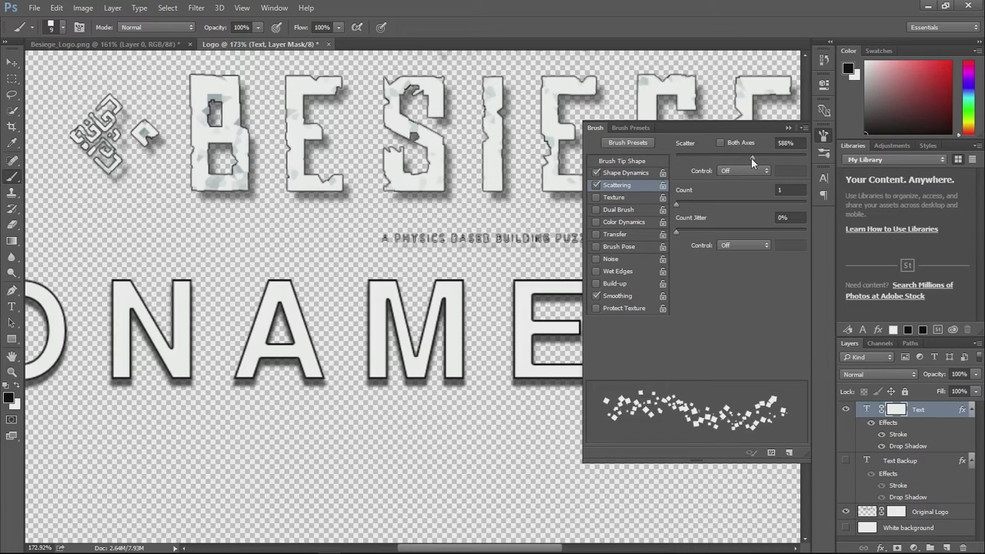
pyautogui.click(729, 145)
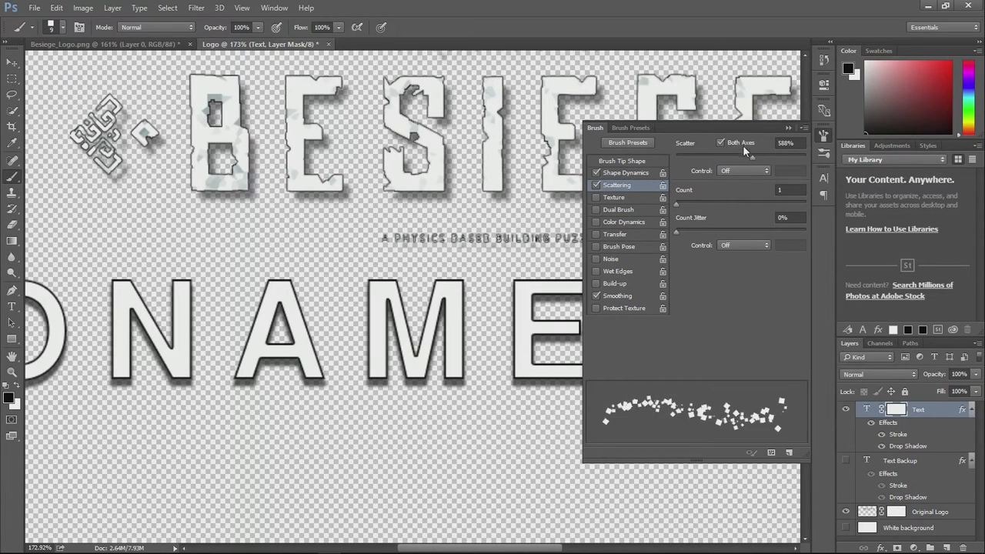
pyautogui.moveTo(754, 157)
pyautogui.mouseDown()
pyautogui.moveTo(777, 157)
pyautogui.moveTo(676, 158)
pyautogui.moveTo(728, 158)
pyautogui.mouseUp()
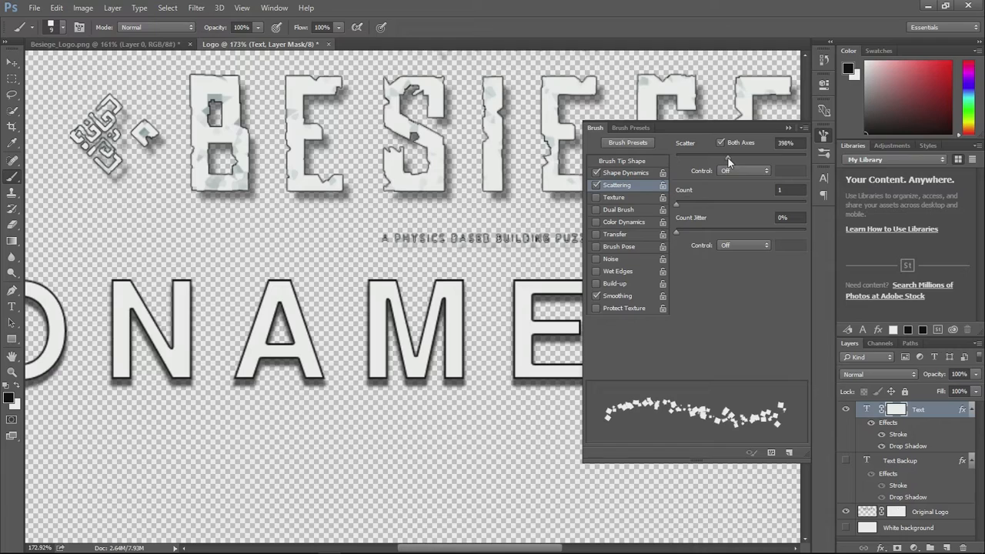
# - Set the brush's scatter to 66%, test it on the left and top edges of the M, and undo the test strokes
pyautogui.moveTo(727, 153); pyautogui.dragTo(684, 155)
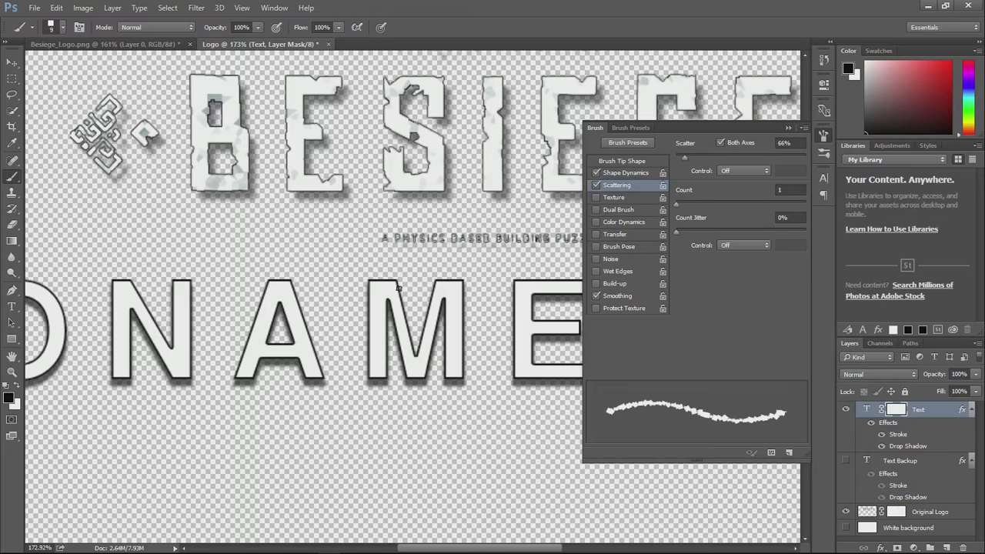
pyautogui.moveTo(363, 298)
pyautogui.mouseDown()
pyautogui.moveTo(377, 378)
pyautogui.moveTo(376, 348)
pyautogui.mouseUp()
pyautogui.hotkey('ctrl', 'z')
pyautogui.click(371, 302)
pyautogui.moveTo(362, 278); pyautogui.dragTo(390, 284)
pyautogui.hotkey('ctrl', 'z')
pyautogui.click(787, 127)
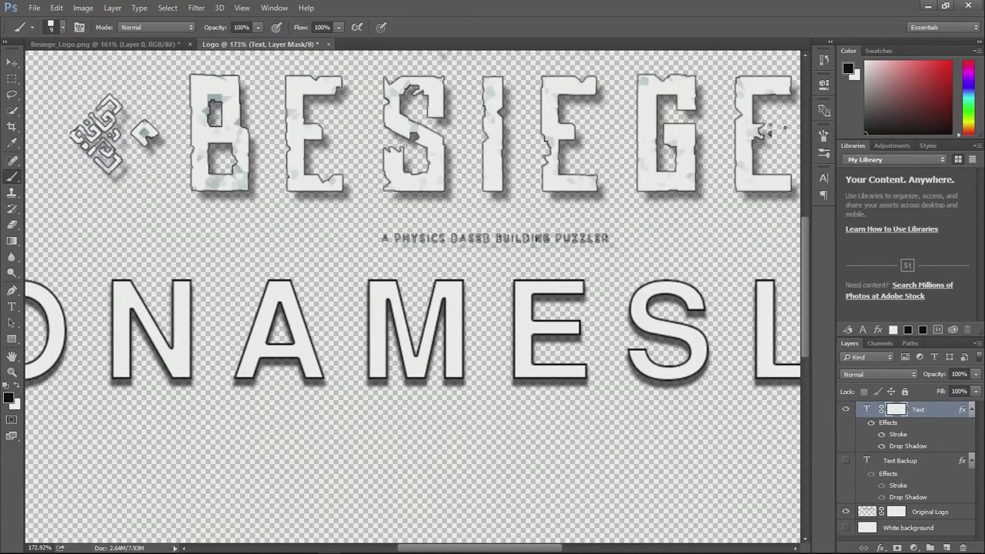
# - Reduce the Stroke effect of the Text layer to a size of 1 px
pyautogui.click(891, 426)
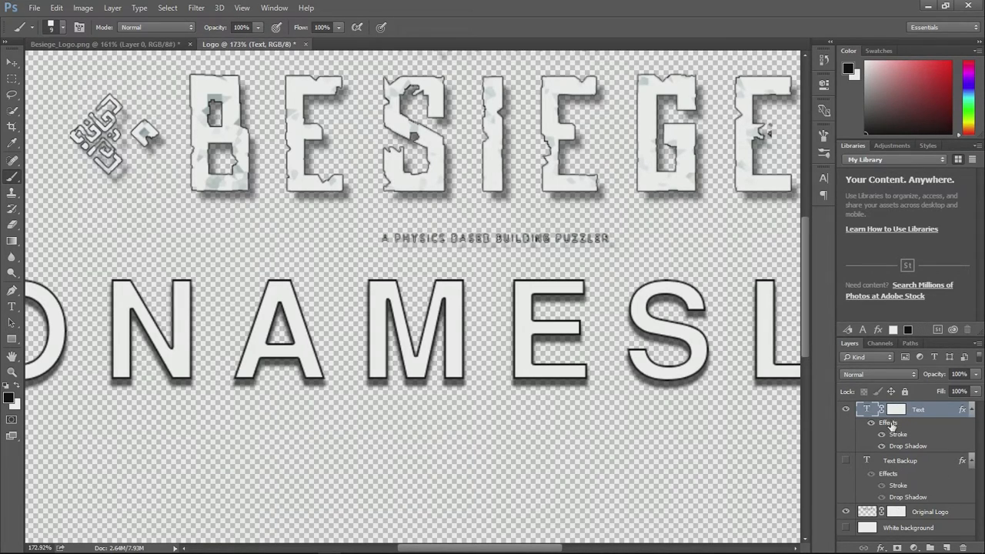
pyautogui.doubleClick(890, 425)
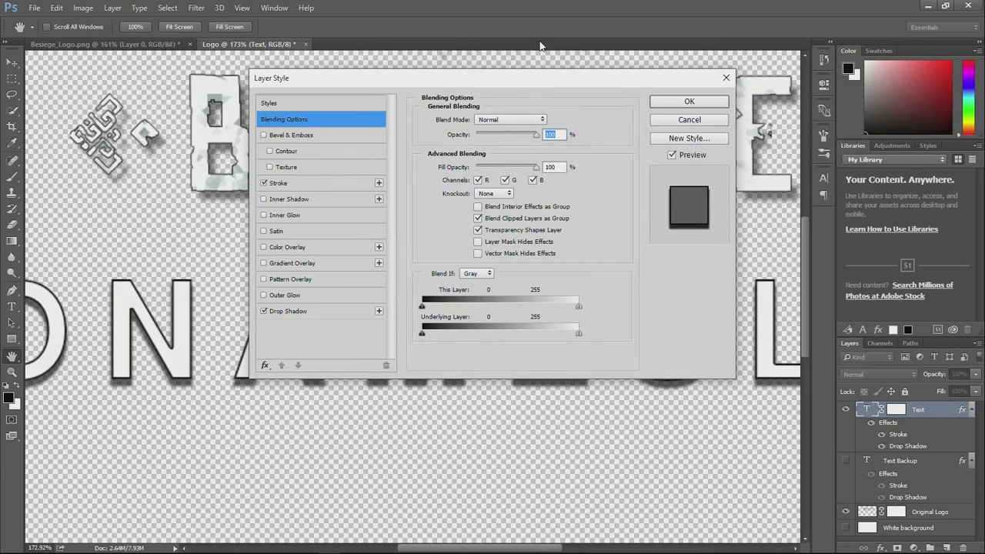
pyautogui.moveTo(516, 87)
pyautogui.mouseDown()
pyautogui.moveTo(789, 132)
pyautogui.moveTo(810, 147)
pyautogui.moveTo(794, 141)
pyautogui.mouseUp()
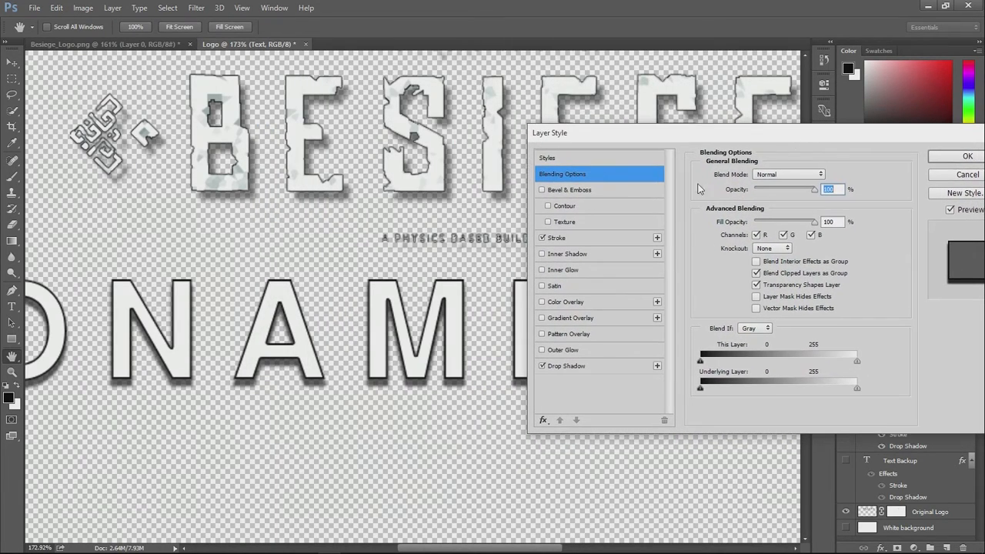
pyautogui.click(571, 239)
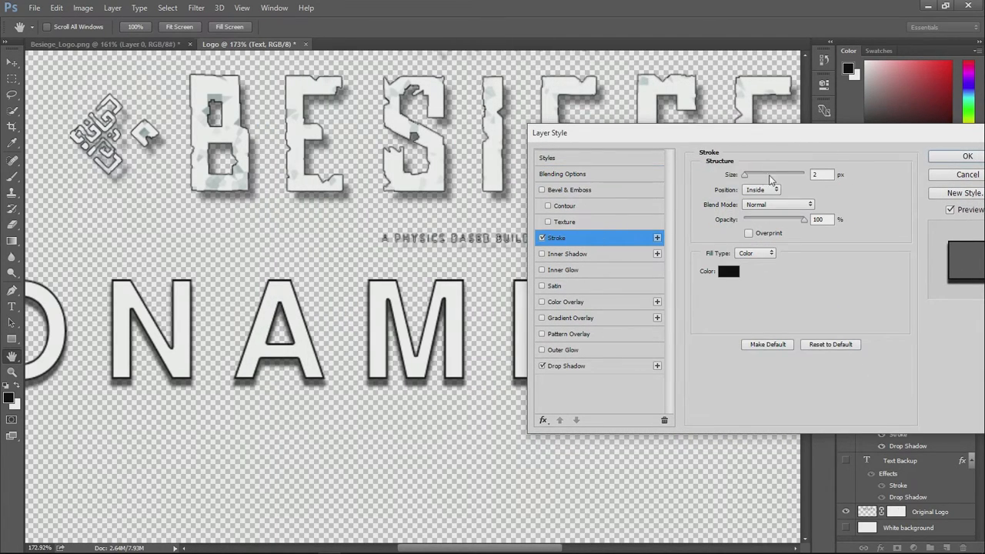
pyautogui.moveTo(818, 174); pyautogui.dragTo(796, 180)
pyautogui.write('1')
pyautogui.press('Return')
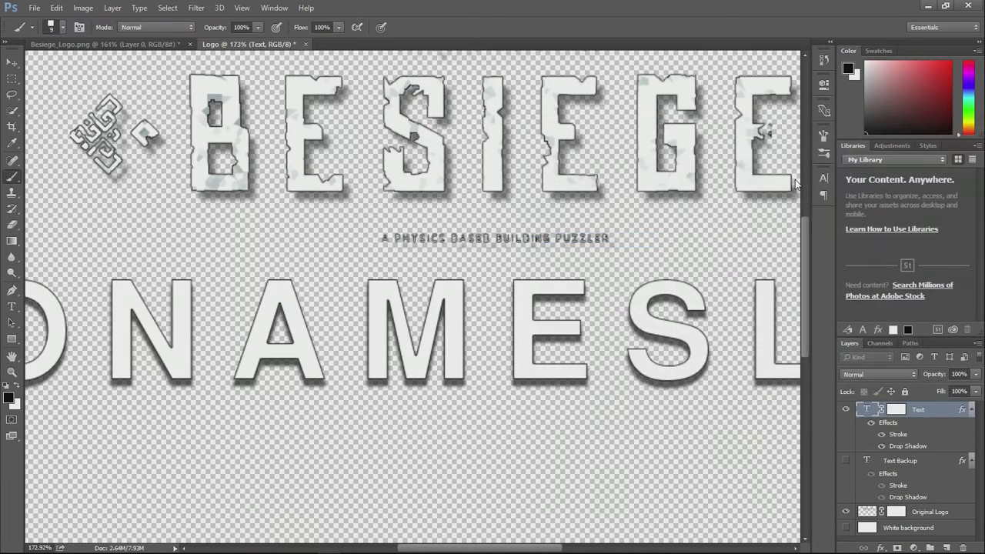
# - Erode the top, left and inner edges of the M in black on the Text mask and punch a hole in its right leg
pyautogui.click(897, 409)
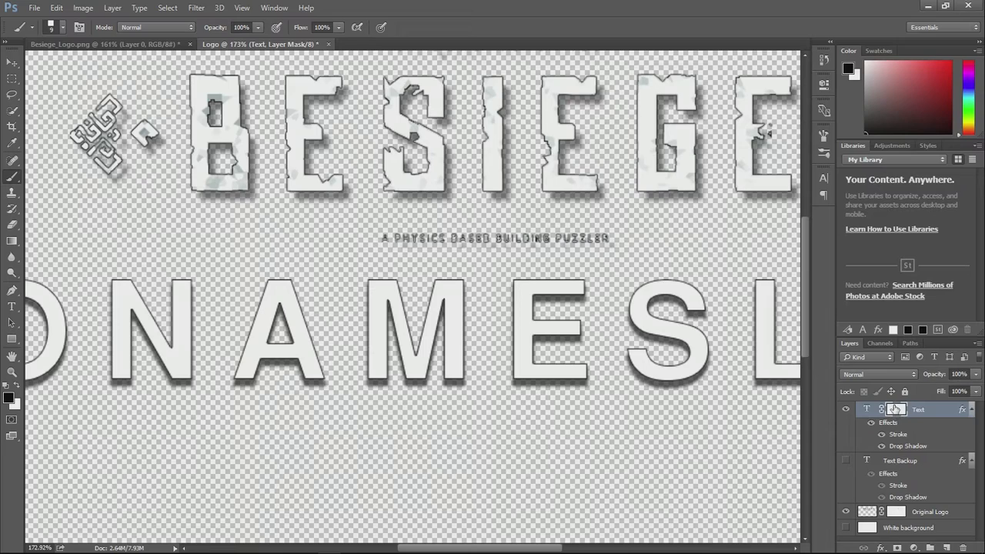
pyautogui.moveTo(363, 279)
pyautogui.mouseDown()
pyautogui.moveTo(393, 283)
pyautogui.moveTo(385, 289)
pyautogui.mouseUp()
pyautogui.moveTo(440, 277); pyautogui.dragTo(454, 285)
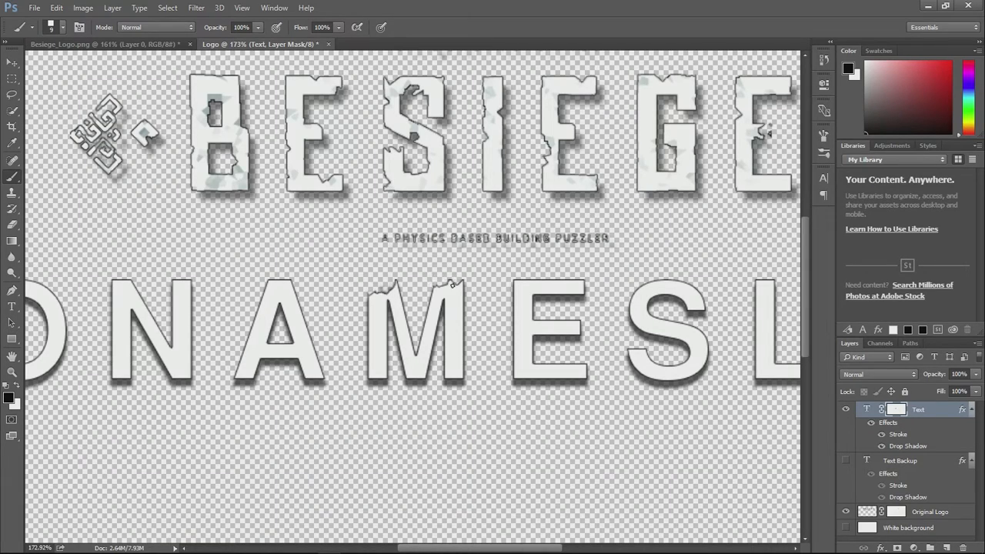
pyautogui.moveTo(414, 344)
pyautogui.mouseDown()
pyautogui.moveTo(414, 358)
pyautogui.moveTo(423, 328)
pyautogui.moveTo(406, 312)
pyautogui.moveTo(405, 327)
pyautogui.mouseUp()
pyautogui.moveTo(362, 365)
pyautogui.mouseDown()
pyautogui.moveTo(371, 376)
pyautogui.moveTo(368, 341)
pyautogui.mouseUp()
pyautogui.click(455, 340)
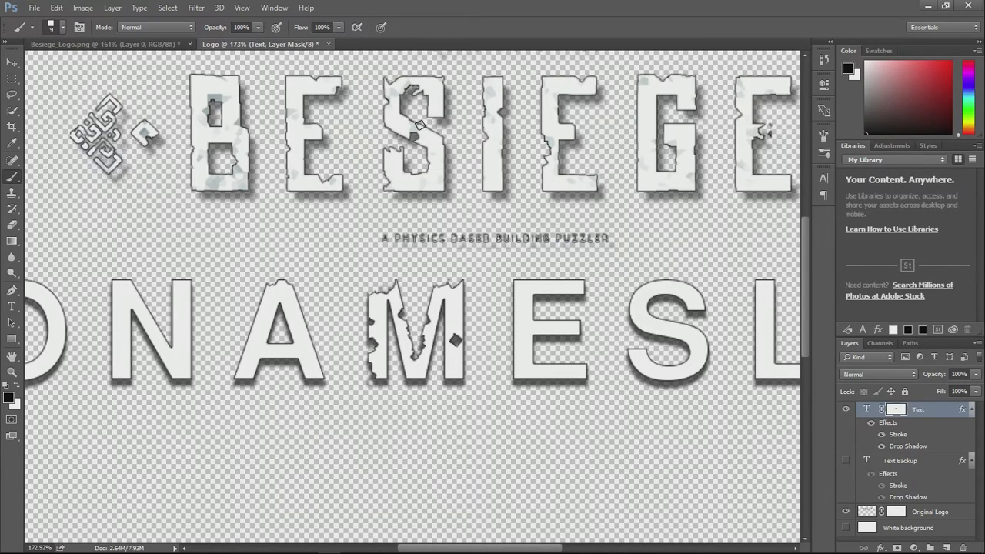
# - Chip the N before the A on the mask at its upper right corner, lower left foot and the inside of its right leg
pyautogui.click(181, 280)
pyautogui.click(125, 372)
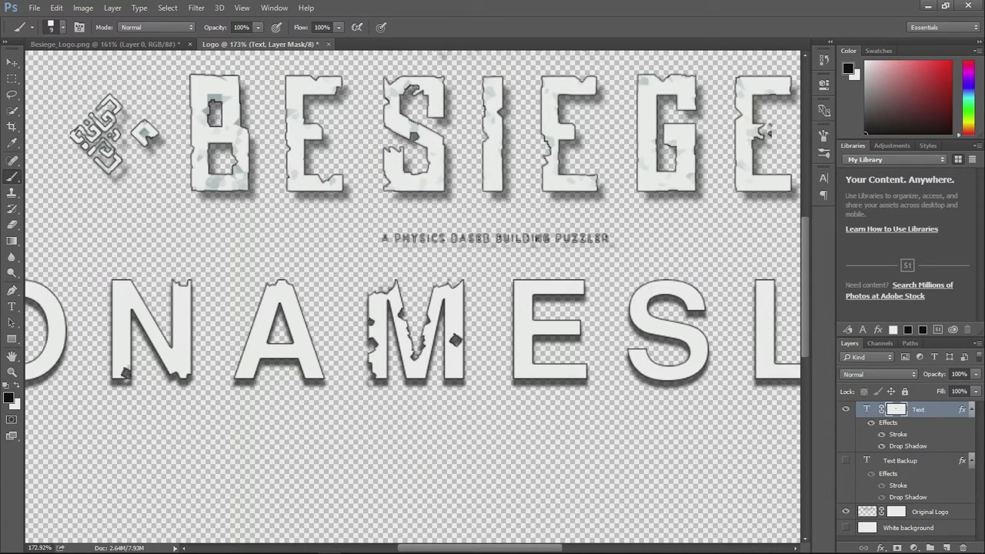
pyautogui.click(129, 365)
pyautogui.moveTo(172, 337)
pyautogui.mouseDown()
pyautogui.moveTo(166, 345)
pyautogui.moveTo(177, 351)
pyautogui.mouseUp()
pyautogui.click(177, 339)
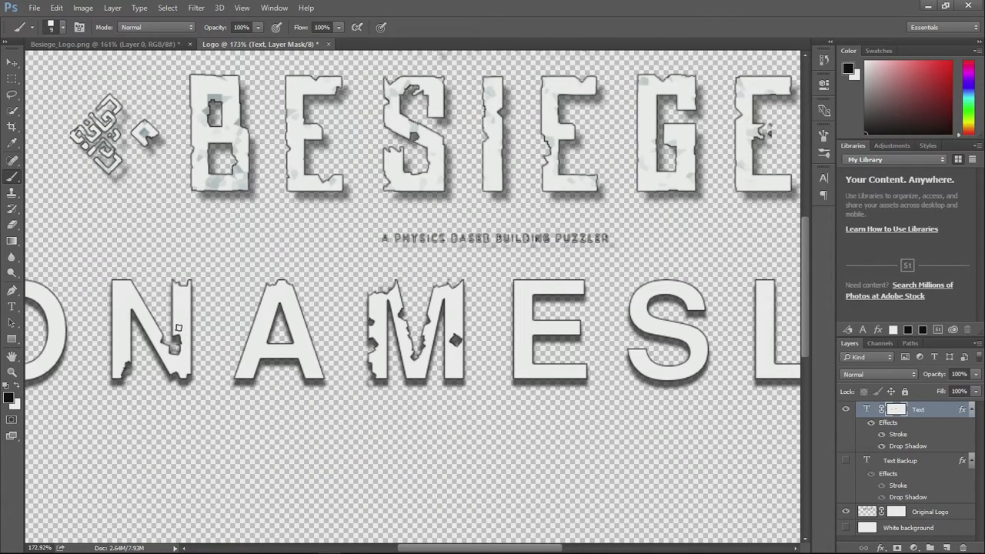
# - Set the brush size to 6 px and erode the A's inner edge and the top edge of the E
pyautogui.rightClick(252, 306)
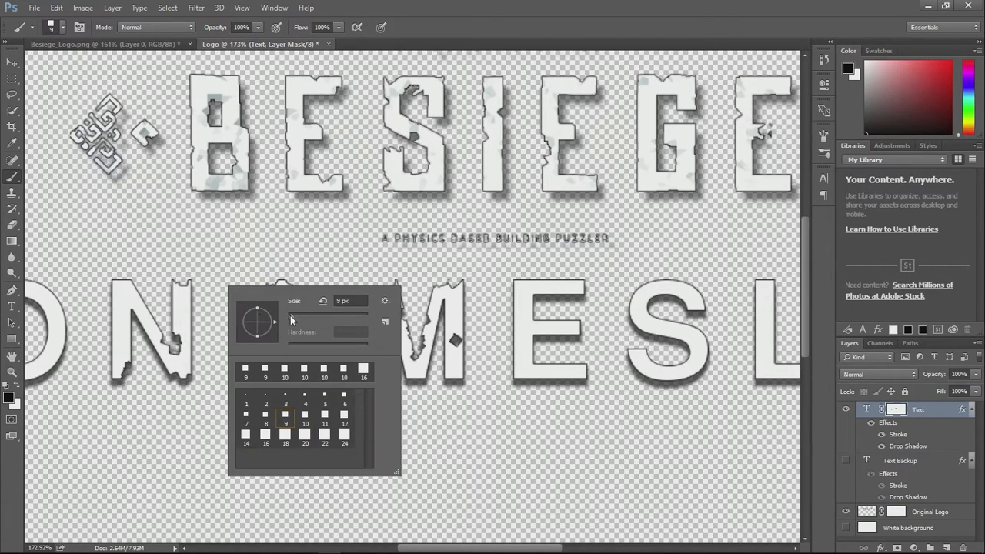
pyautogui.moveTo(291, 317); pyautogui.dragTo(291, 317)
pyautogui.click(164, 330)
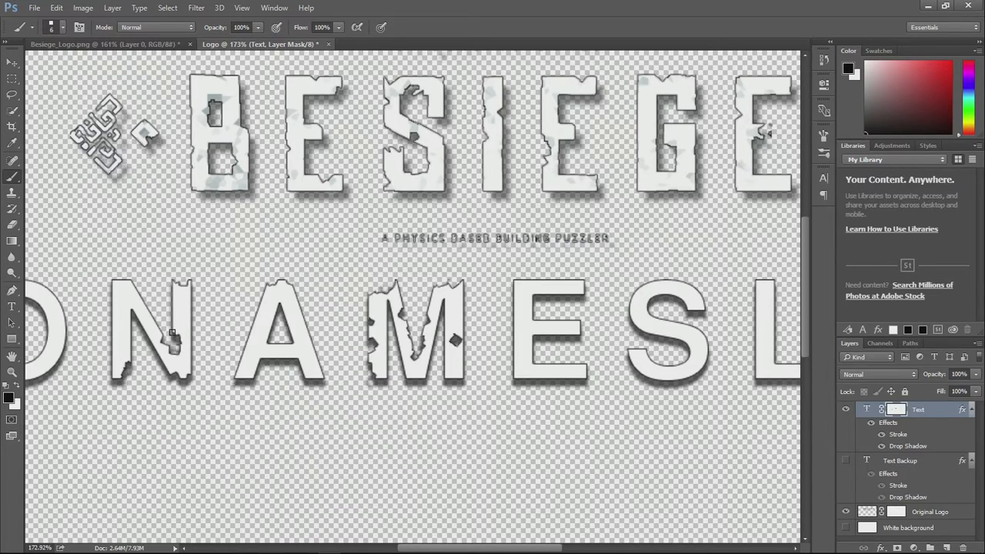
pyautogui.moveTo(264, 334); pyautogui.dragTo(266, 349)
pyautogui.moveTo(504, 549); pyautogui.dragTo(531, 484)
pyautogui.moveTo(411, 282)
pyautogui.mouseDown()
pyautogui.moveTo(428, 282)
pyautogui.moveTo(387, 285)
pyautogui.mouseUp()
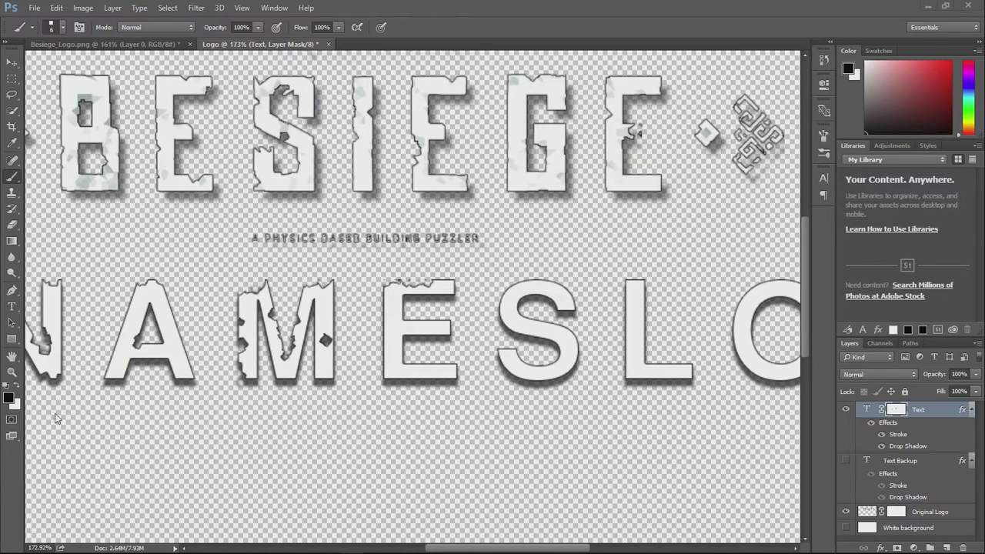
# - Switch to white, enlarge the brush to 15 px, and restore the M's left and inner edges and the hole in its right leg
pyautogui.click(18, 384)
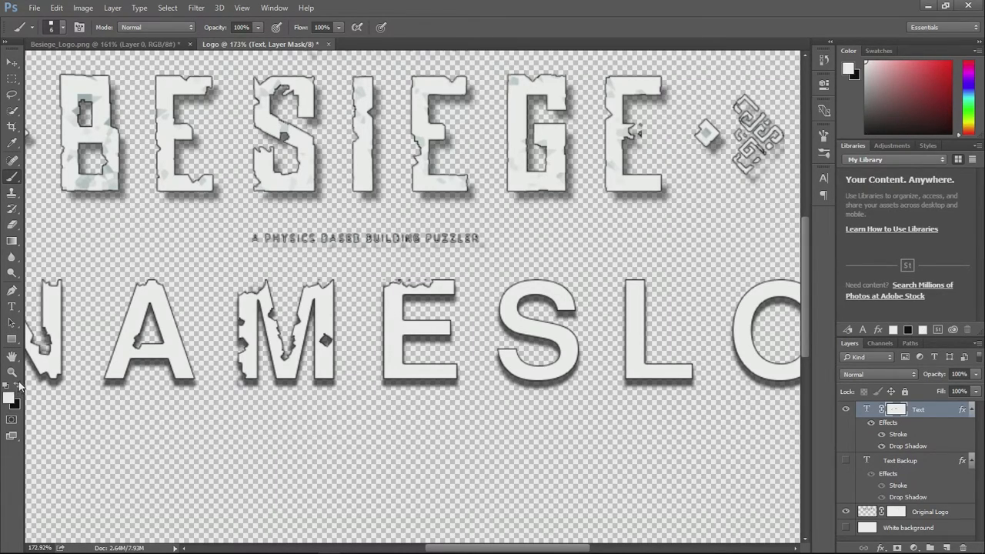
pyautogui.moveTo(242, 340)
pyautogui.mouseDown()
pyautogui.moveTo(241, 352)
pyautogui.moveTo(245, 344)
pyautogui.mouseUp()
pyautogui.rightClick(251, 329)
pyautogui.moveTo(312, 361); pyautogui.dragTo(319, 362)
pyautogui.click(266, 318)
pyautogui.moveTo(253, 319)
pyautogui.mouseDown()
pyautogui.moveTo(281, 364)
pyautogui.moveTo(301, 312)
pyautogui.moveTo(283, 352)
pyautogui.moveTo(323, 337)
pyautogui.mouseUp()
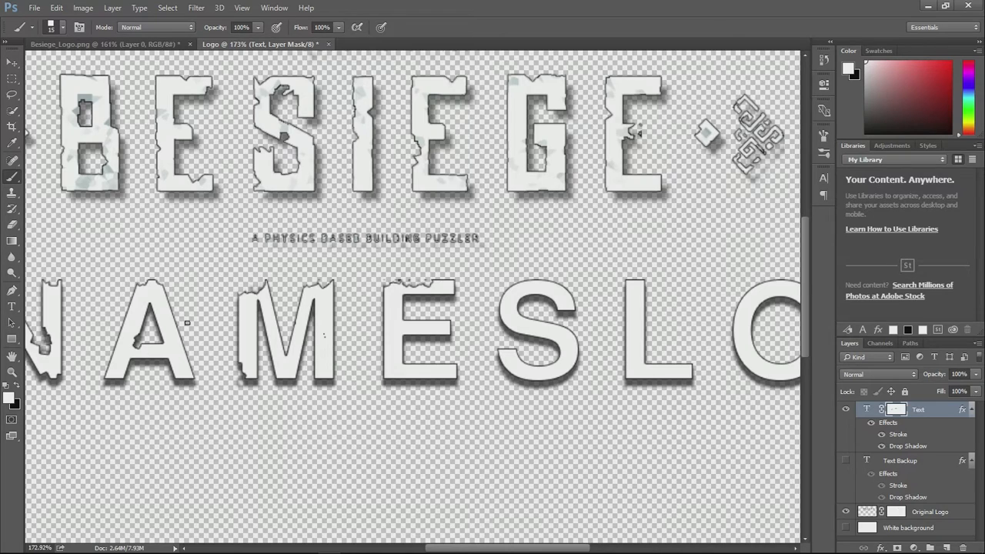
# - Set the brush size to 15 px and restore patches of the final L, the first L and the M in white
pyautogui.moveTo(475, 548); pyautogui.dragTo(487, 523)
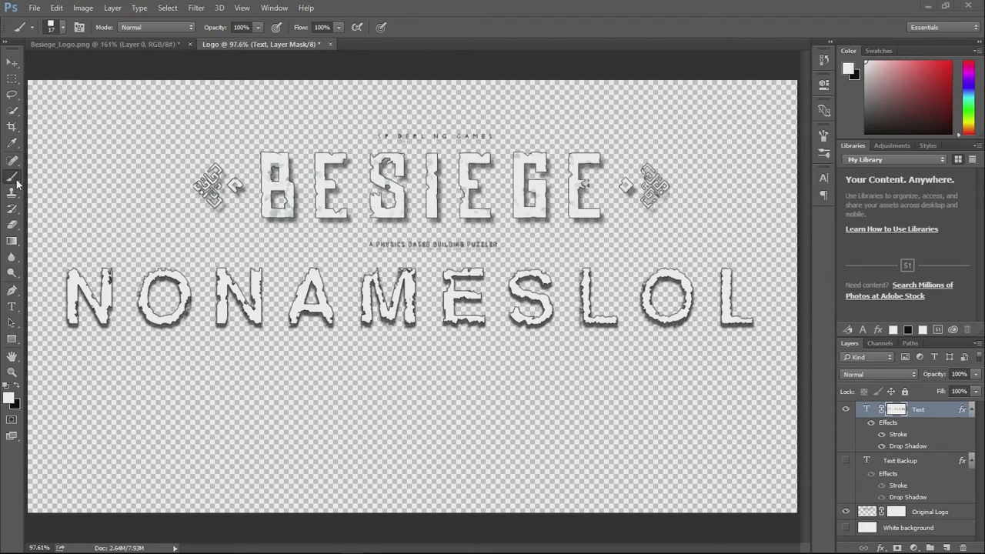
pyautogui.rightClick(101, 193)
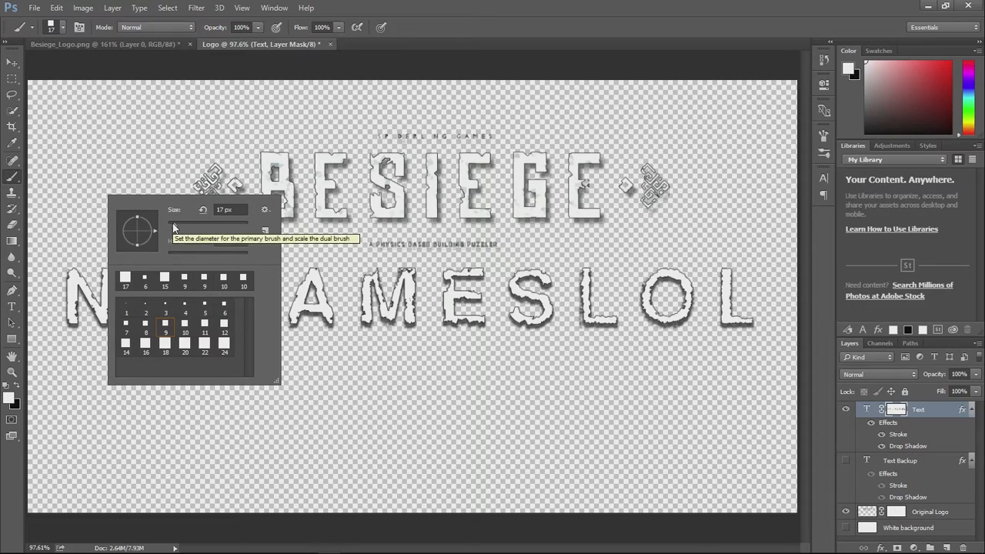
pyautogui.click(173, 223)
pyautogui.moveTo(175, 223); pyautogui.dragTo(173, 223)
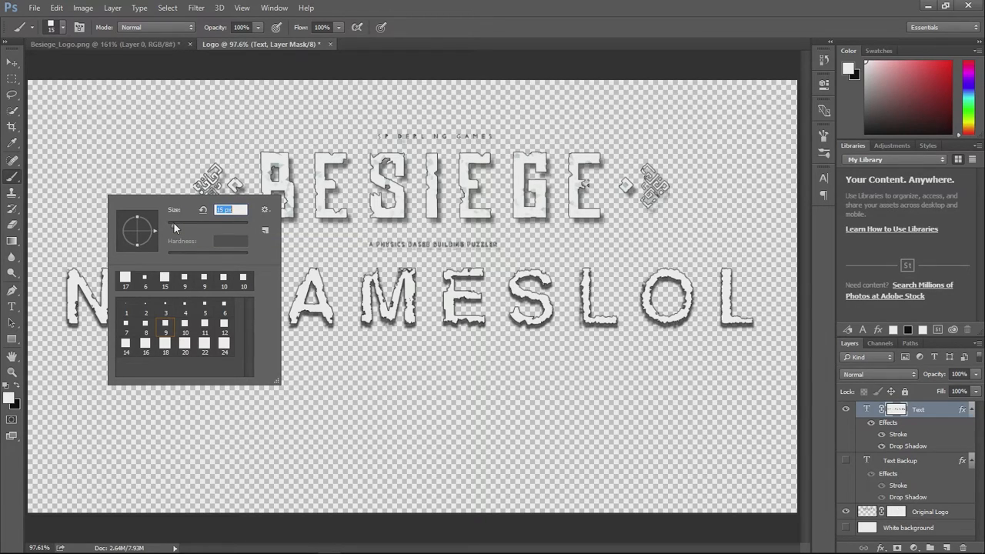
pyautogui.click(78, 418)
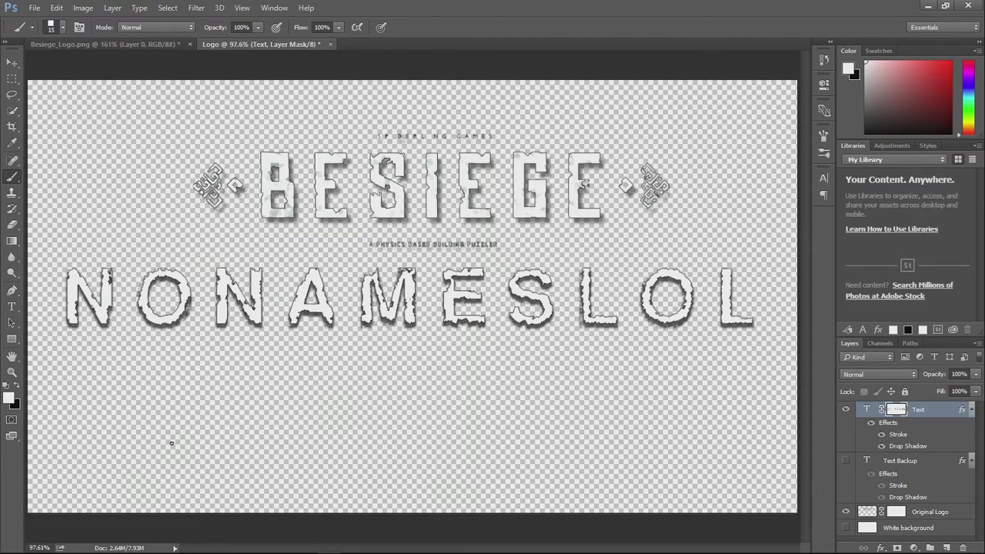
pyautogui.moveTo(760, 318); pyautogui.dragTo(743, 318)
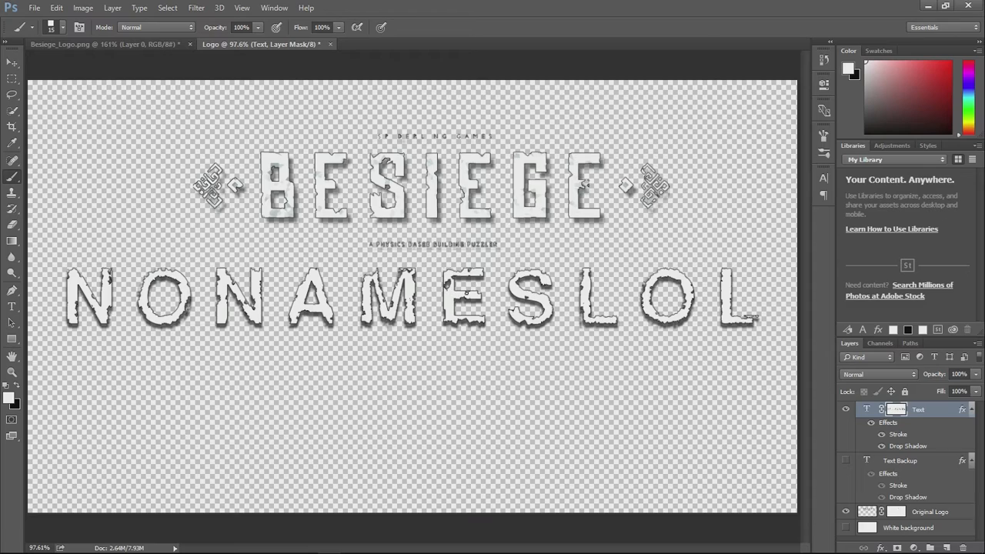
pyautogui.moveTo(582, 310); pyautogui.dragTo(584, 261)
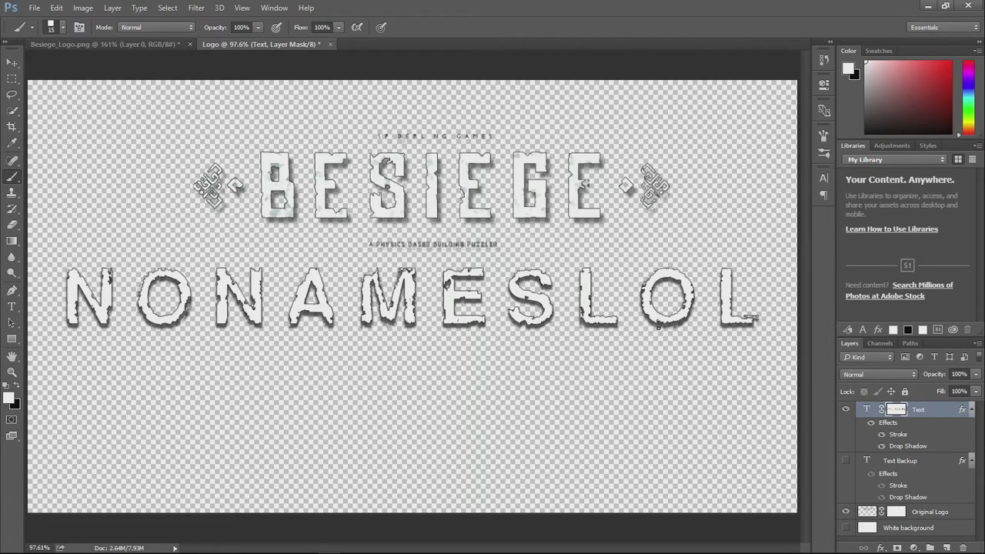
pyautogui.moveTo(369, 281)
pyautogui.mouseDown()
pyautogui.moveTo(383, 300)
pyautogui.moveTo(362, 286)
pyautogui.mouseUp()
# - Paint black over the stray patch at the foot of the final L, and switch the foreground back to white
pyautogui.click(17, 388)
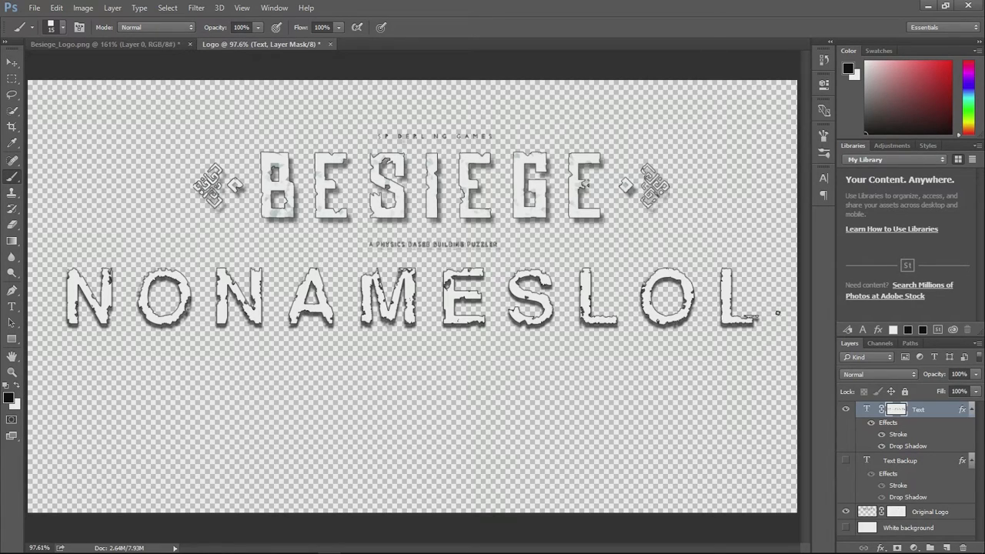
pyautogui.moveTo(756, 318); pyautogui.dragTo(748, 314)
pyautogui.click(17, 388)
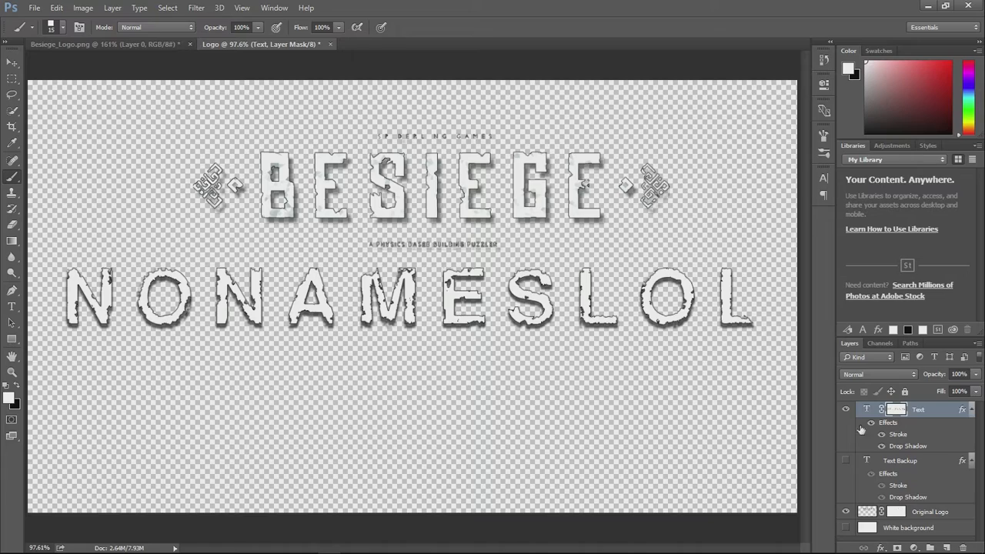
# - Duplicate the Text layer and rename the original layer as Text Backup 2
pyautogui.click(929, 413)
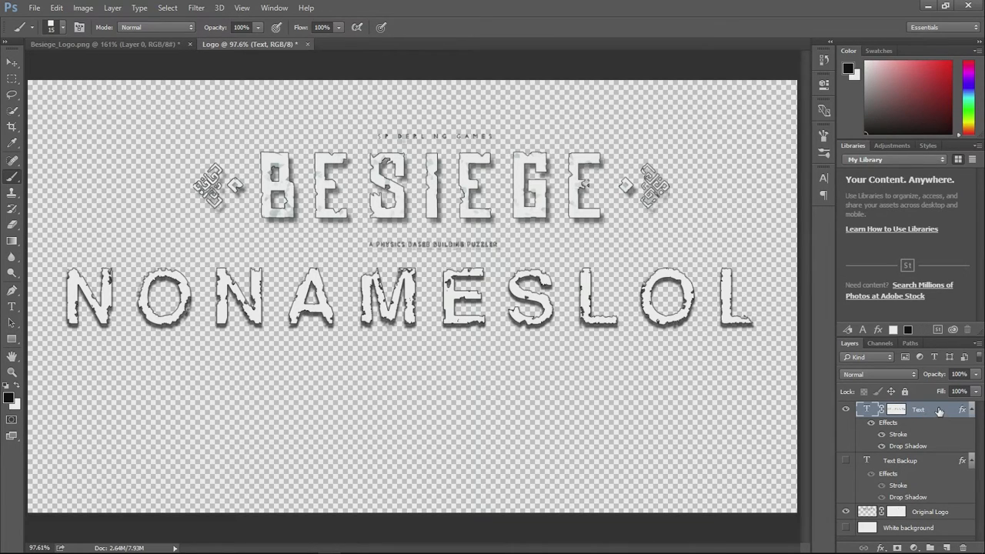
pyautogui.hotkey('ctrl', 'j')
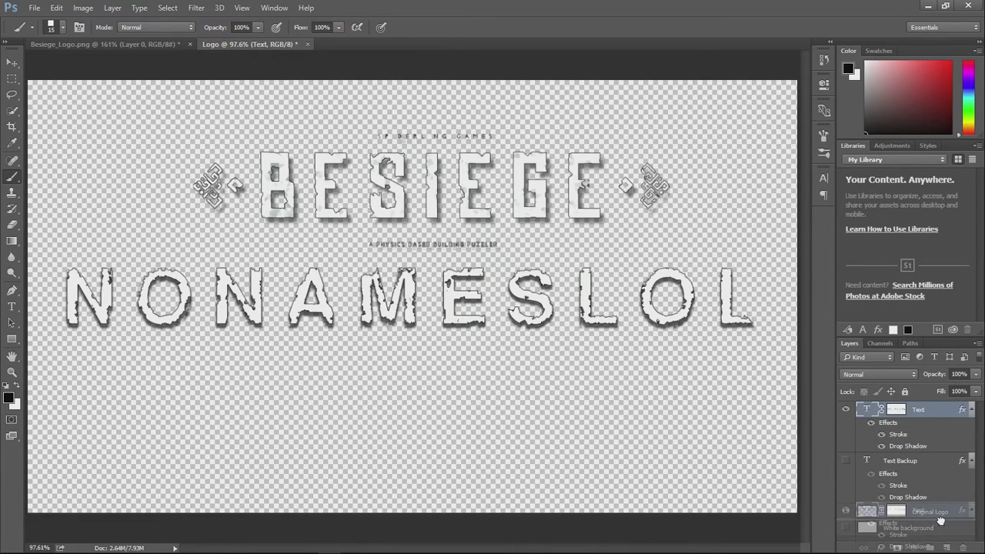
pyautogui.click(927, 460)
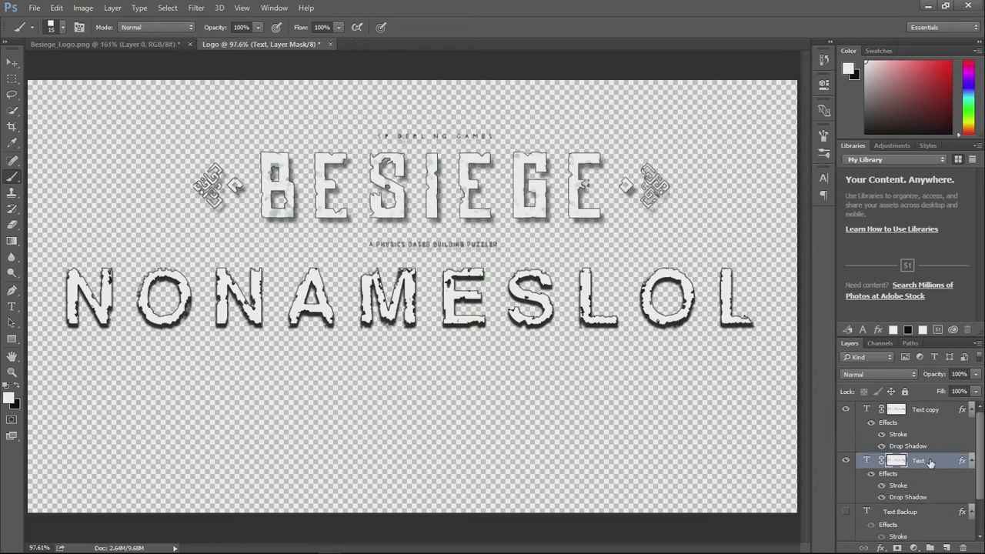
pyautogui.doubleClick(921, 462)
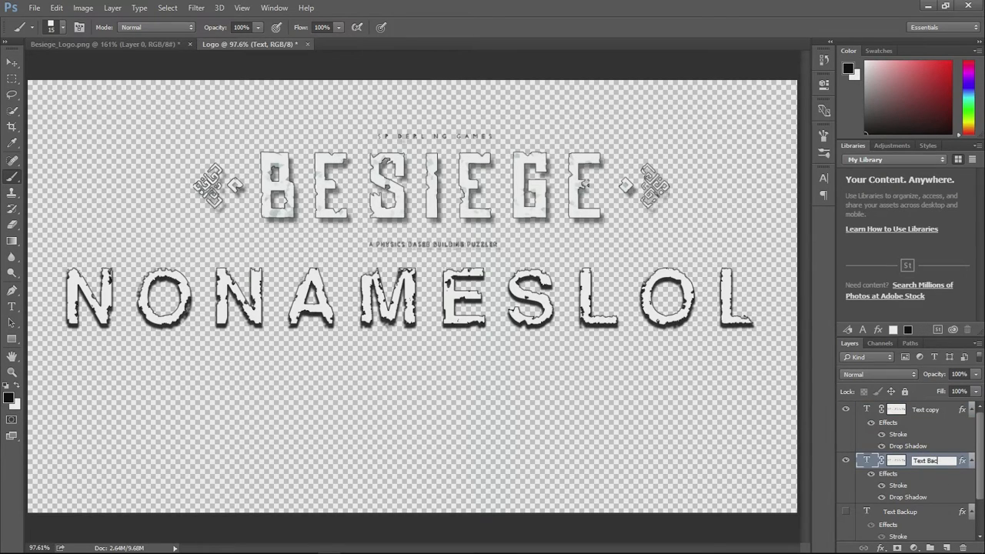
pyautogui.write('Text Backup 2')
pyautogui.press('Return')
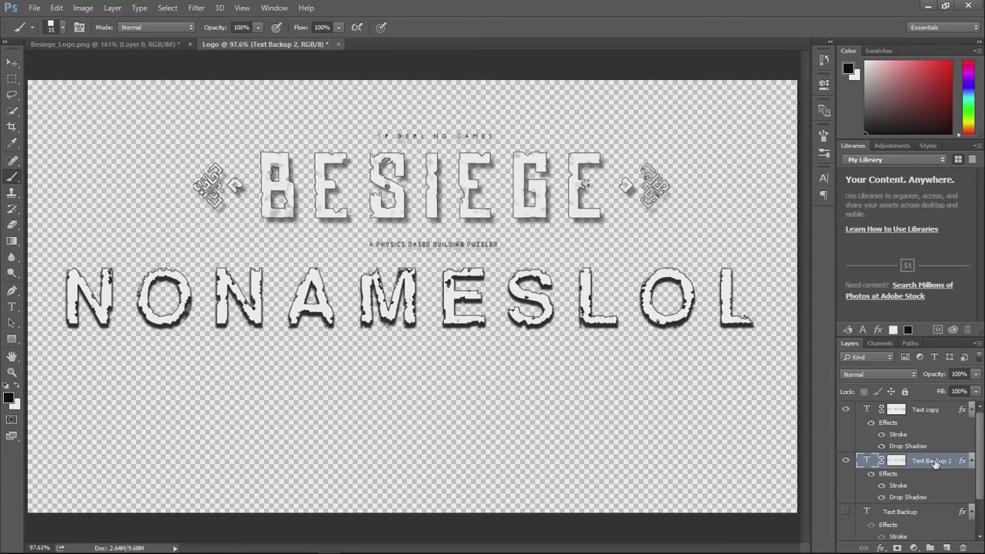
# - Compare the text layers by toggling their visibility, leaving Text copy shown and both backup layers hidden
pyautogui.click(847, 460)
pyautogui.click(847, 409)
pyautogui.click(847, 460)
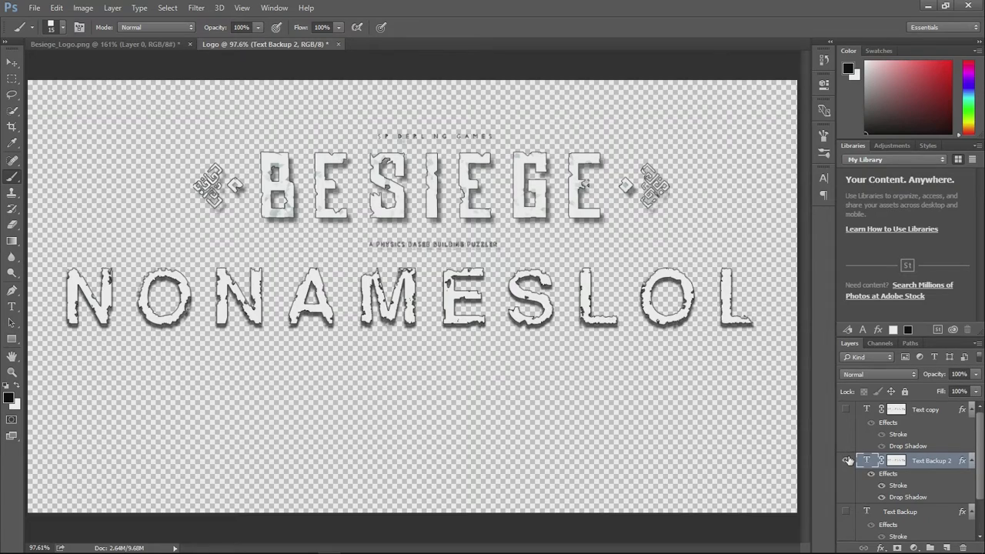
pyautogui.click(847, 460)
pyautogui.doubleClick(847, 460)
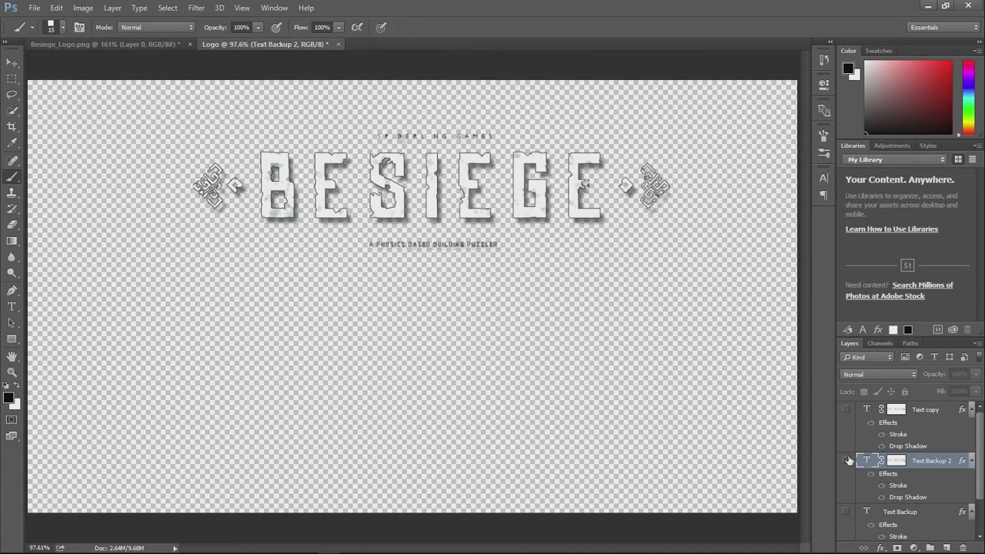
pyautogui.click(847, 461)
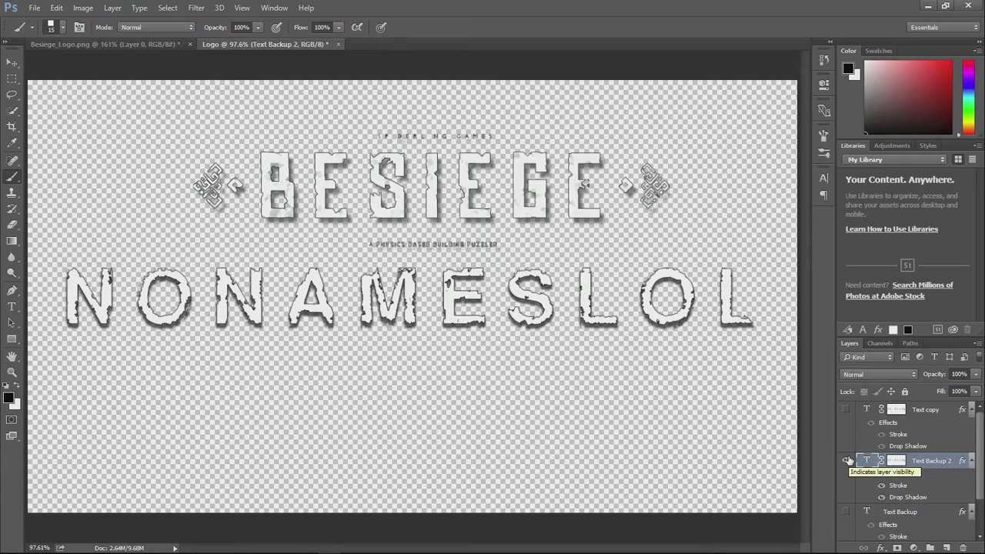
pyautogui.click(848, 460)
pyautogui.click(847, 512)
pyautogui.click(847, 512)
pyautogui.click(847, 460)
pyautogui.click(848, 460)
pyautogui.click(846, 409)
# - Rename the Text copy layer as Text
pyautogui.click(905, 411)
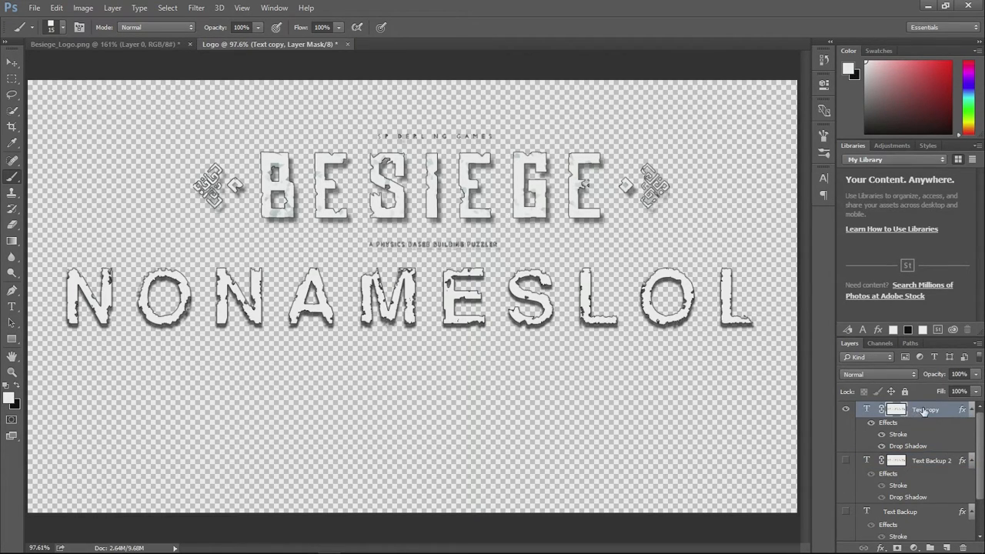
pyautogui.doubleClick(927, 410)
pyautogui.click(942, 410)
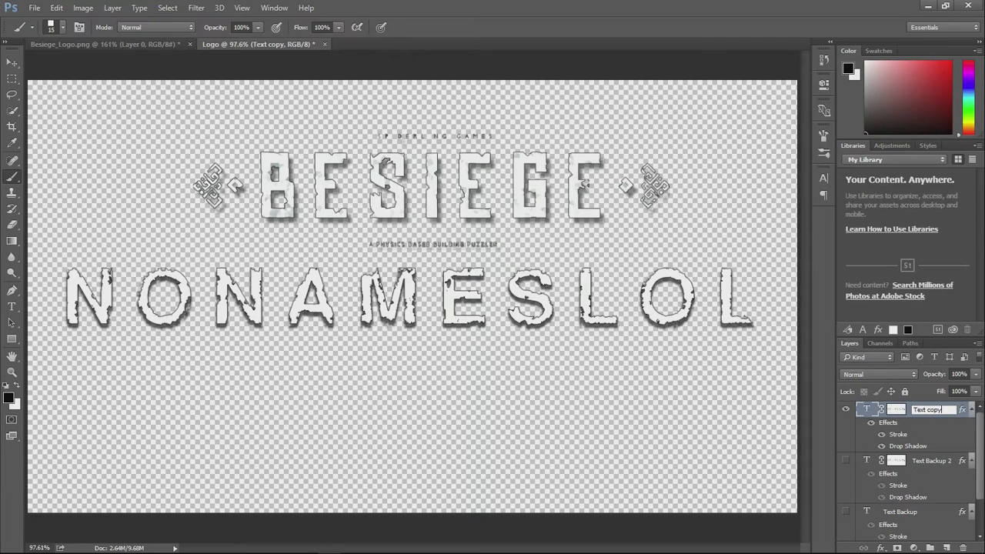
pyautogui.press('Return')
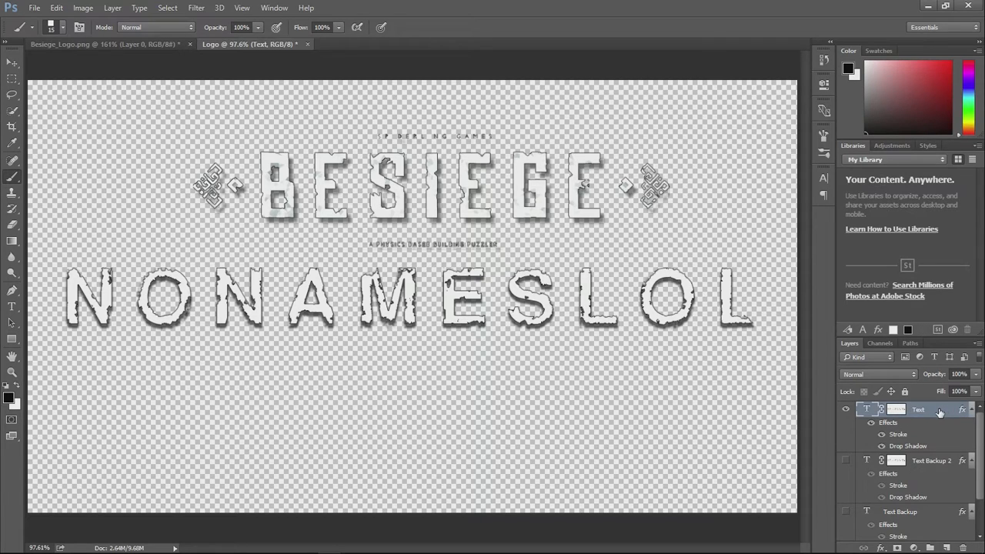
# - Hide the Text layer's effects and rasterize its type
pyautogui.click(872, 423)
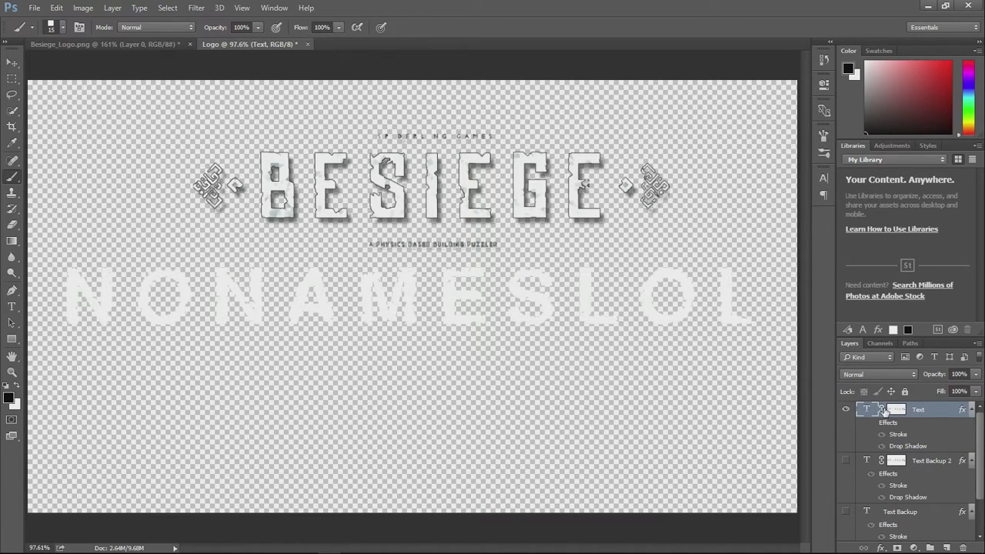
pyautogui.click(300, 285)
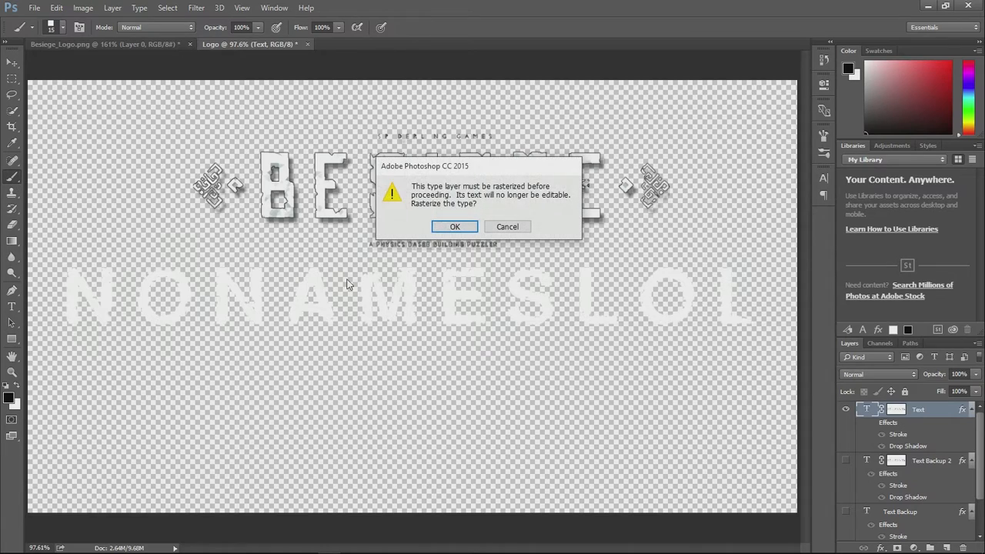
pyautogui.click(451, 228)
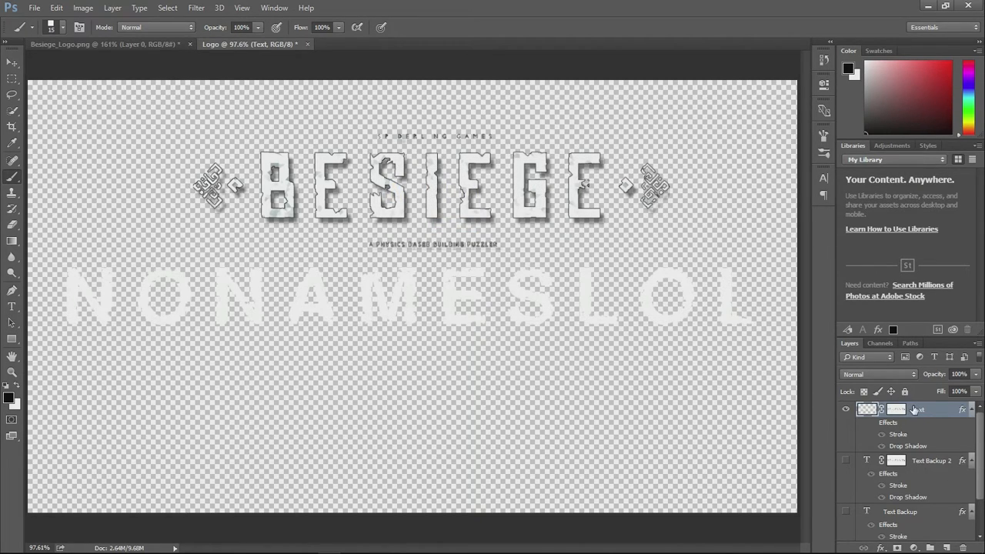
# - Convert the Text layer to a smart object, merging its mask and effects, and rasterize it into plain pixels
pyautogui.rightClick(917, 412)
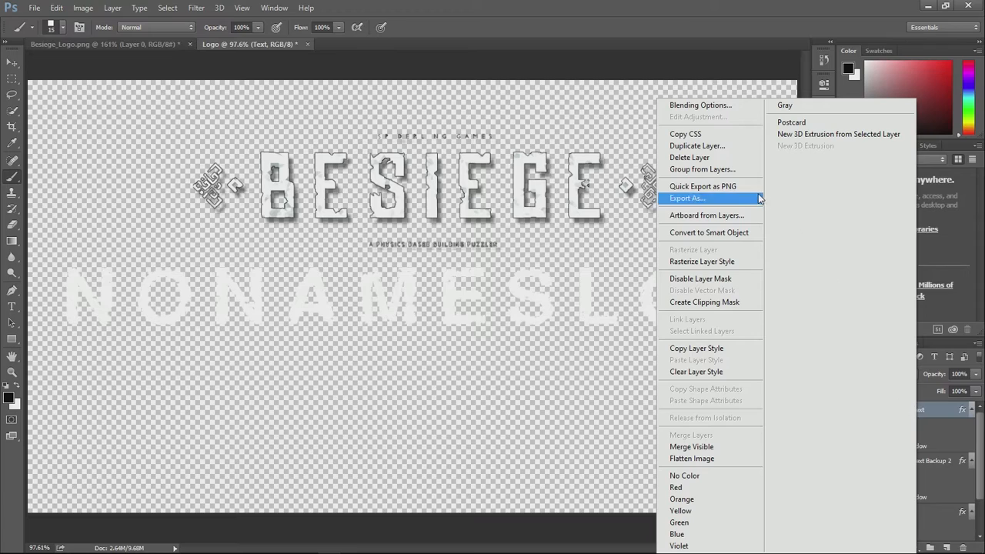
pyautogui.click(745, 233)
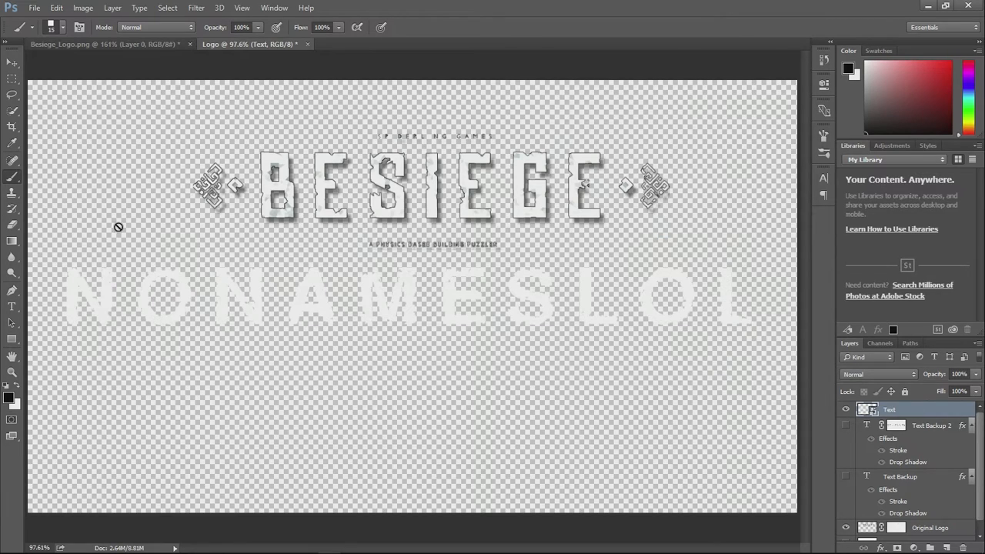
pyautogui.click(332, 317)
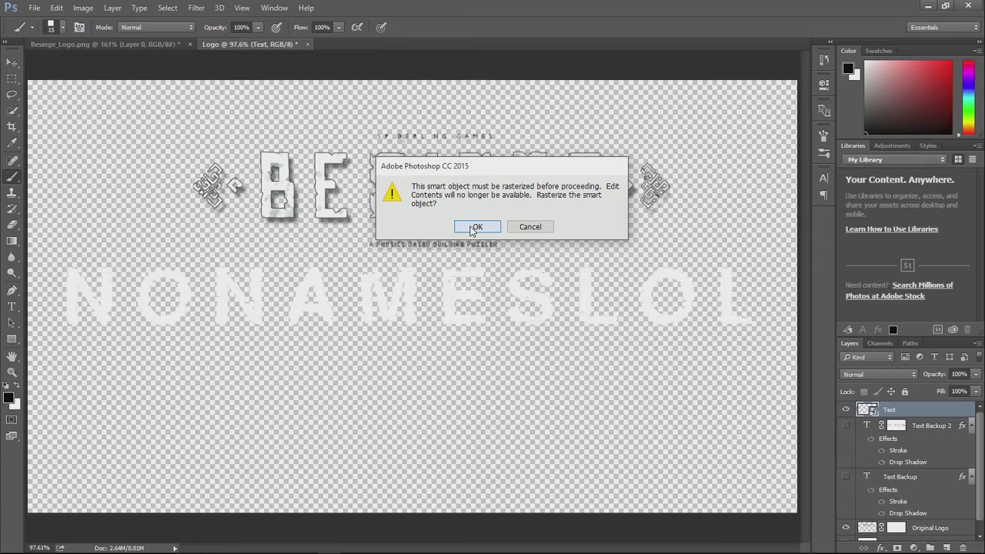
pyautogui.click(473, 228)
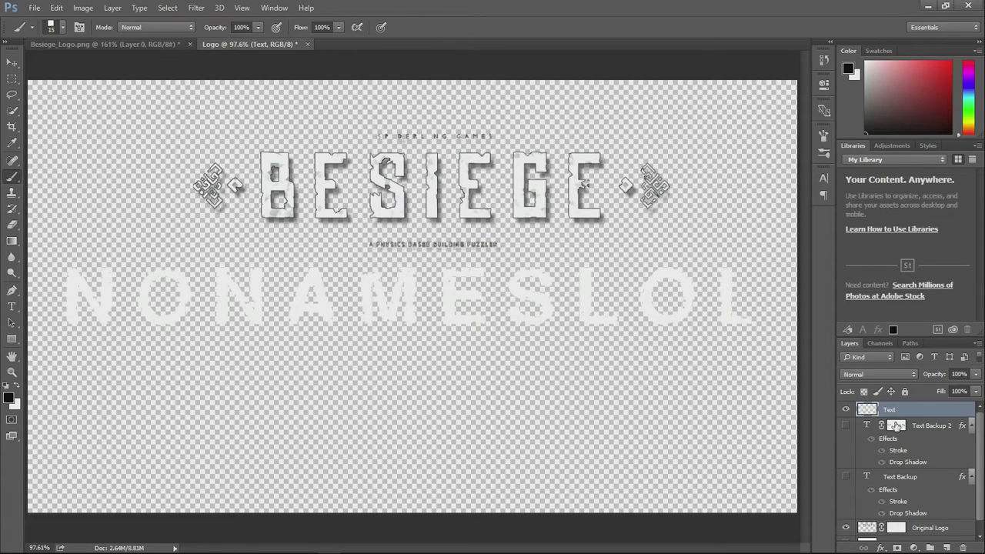
# - Load the Text layer's letter shapes as a selection and add a layer mask from it
pyautogui.click(845, 411)
pyautogui.click(844, 410)
pyautogui.keyDown('ctrl'); pyautogui.click(867, 410); pyautogui.keyUp('ctrl')
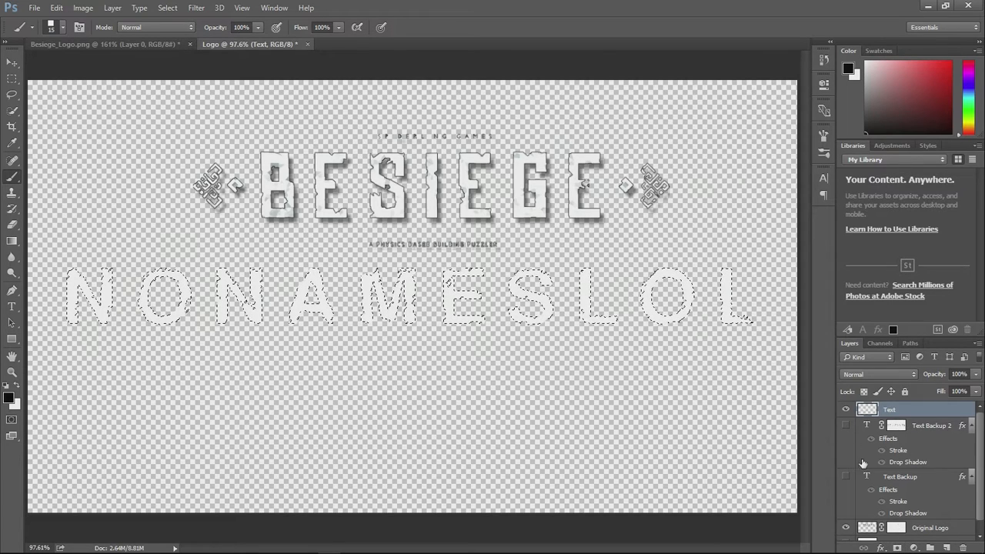
pyautogui.click(898, 547)
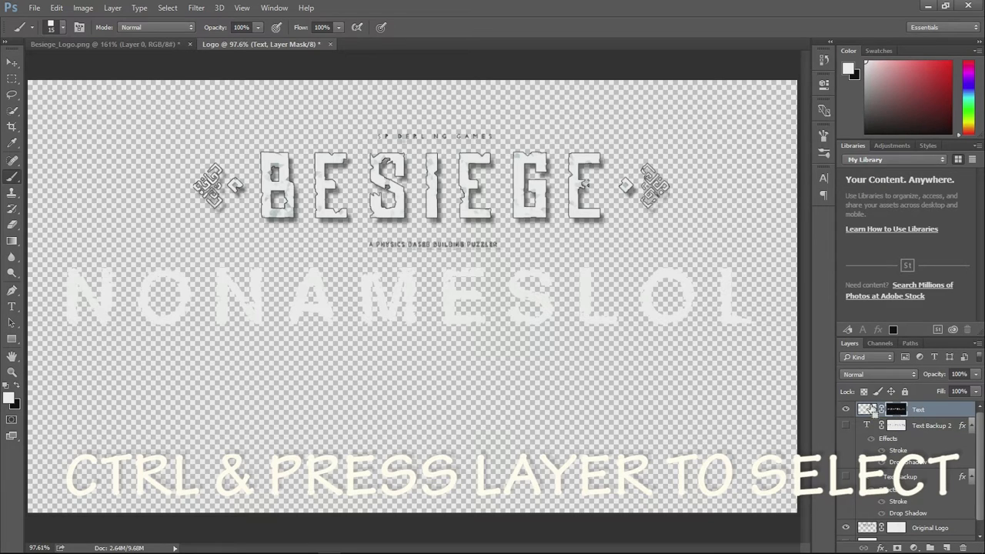
pyautogui.hotkey('ctrl', 'z')
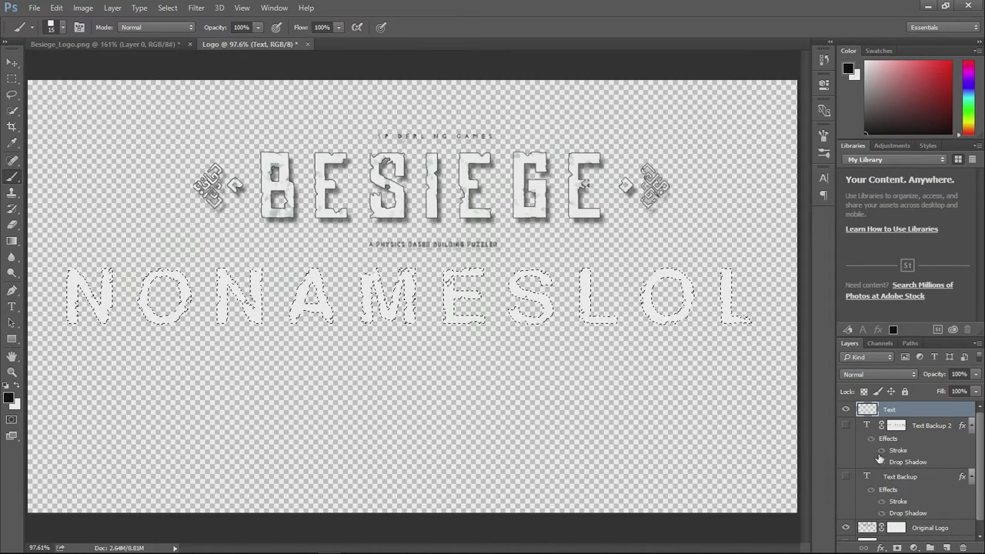
pyautogui.click(897, 548)
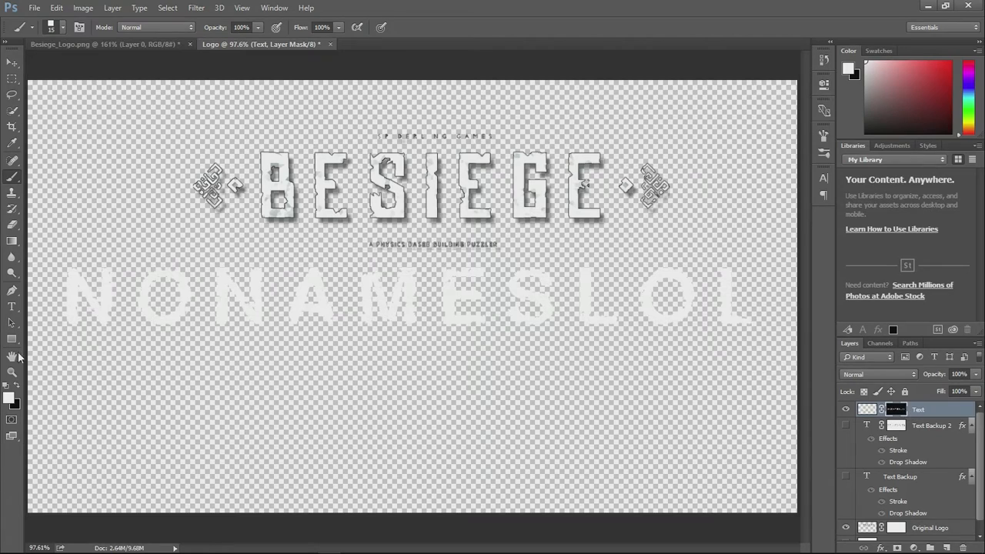
# - Target the Text layer's pixels instead of its mask and set the foreground colour to bright red
pyautogui.click(950, 64)
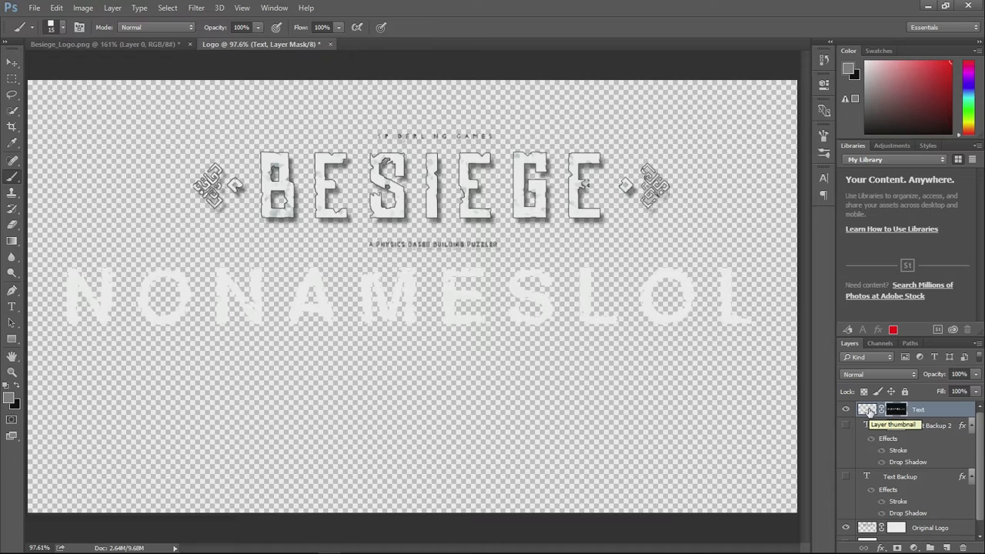
pyautogui.click(870, 412)
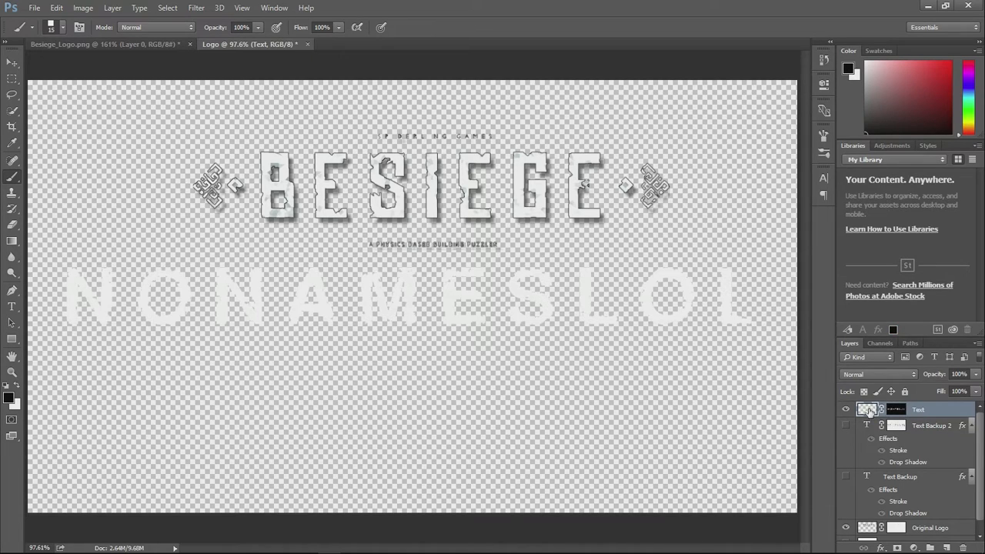
pyautogui.click(950, 61)
# - Brush red test strokes across the NONAMESLOL letters on the masked Text layer, undoing the first pass
pyautogui.moveTo(372, 265)
pyautogui.mouseDown()
pyautogui.moveTo(308, 266)
pyautogui.moveTo(765, 180)
pyautogui.mouseUp()
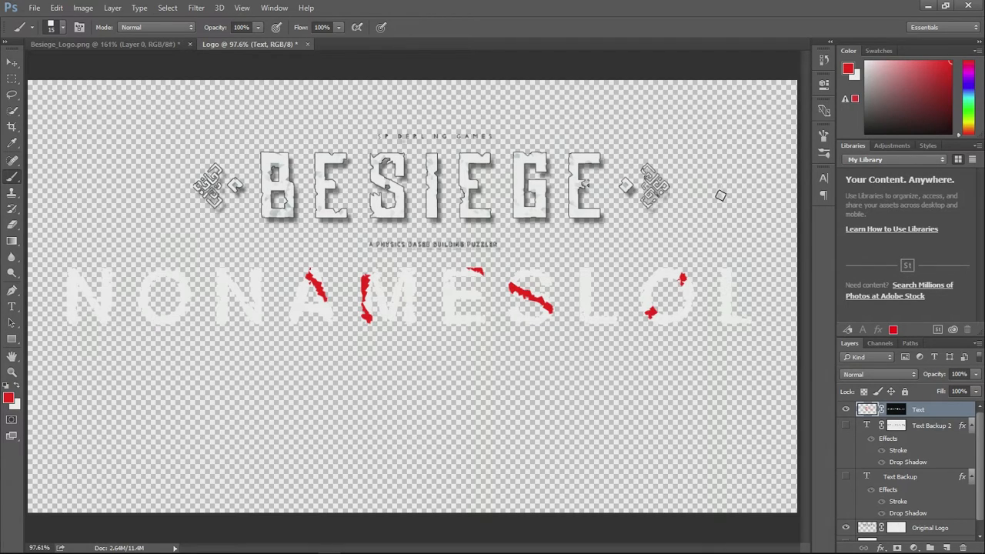
pyautogui.hotkey('ctrl', 'z')
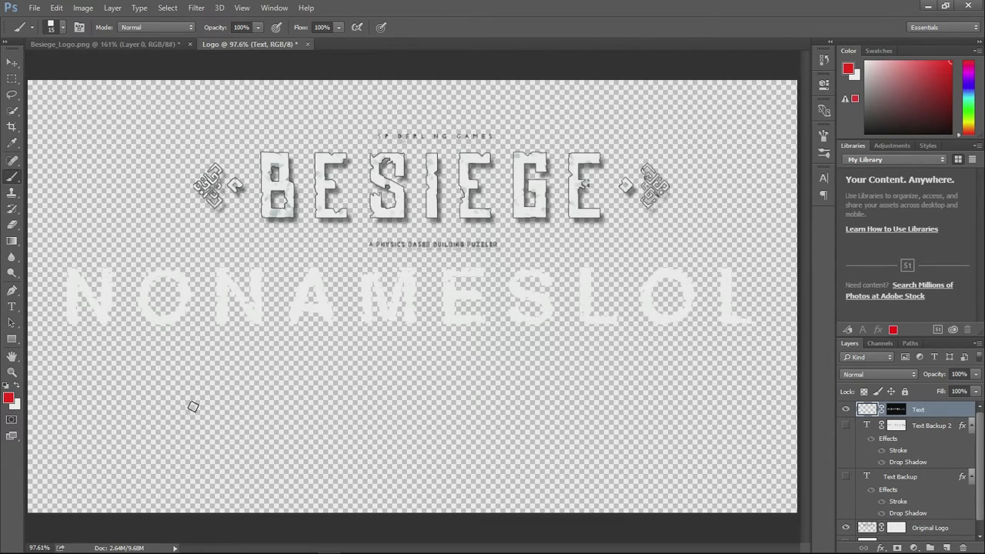
pyautogui.moveTo(257, 304)
pyautogui.mouseDown()
pyautogui.moveTo(240, 280)
pyautogui.moveTo(232, 310)
pyautogui.moveTo(234, 272)
pyautogui.moveTo(212, 273)
pyautogui.moveTo(321, 295)
pyautogui.moveTo(202, 291)
pyautogui.moveTo(363, 293)
pyautogui.moveTo(347, 324)
pyautogui.moveTo(375, 268)
pyautogui.moveTo(374, 311)
pyautogui.moveTo(375, 274)
pyautogui.moveTo(489, 285)
pyautogui.moveTo(565, 262)
pyautogui.mouseUp()
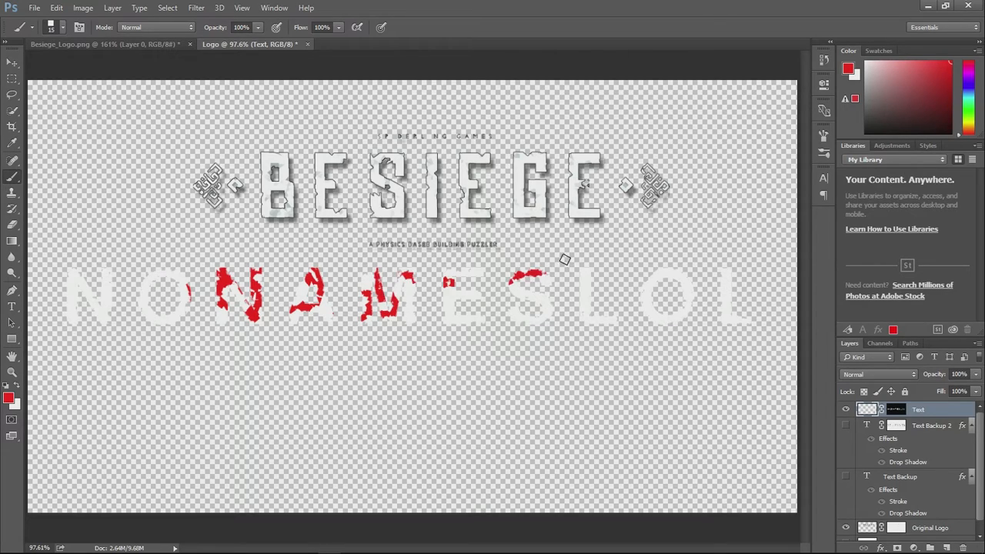
pyautogui.press('v')
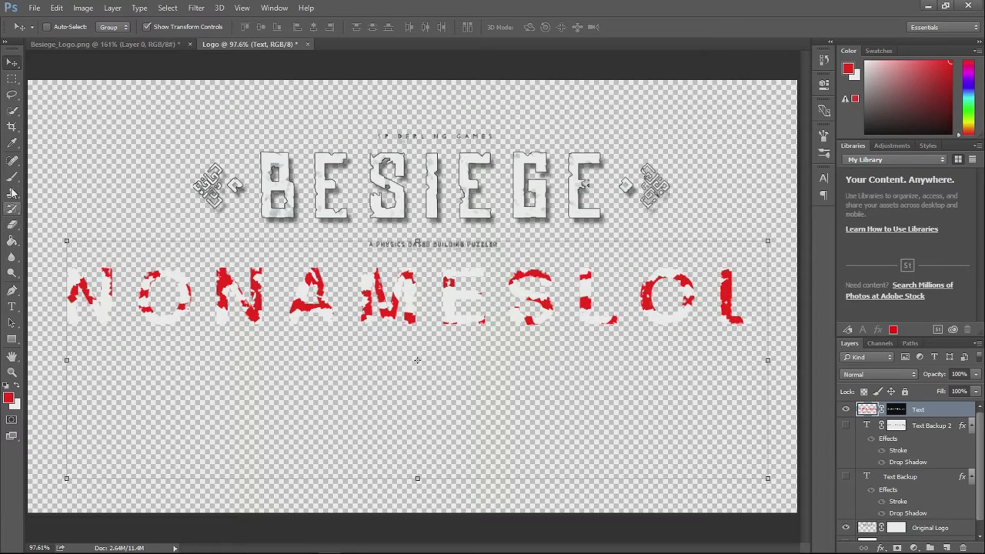
# - Set the eraser size to 34 px and erase the first N and part of the first O on the Text layer
pyautogui.click(12, 224)
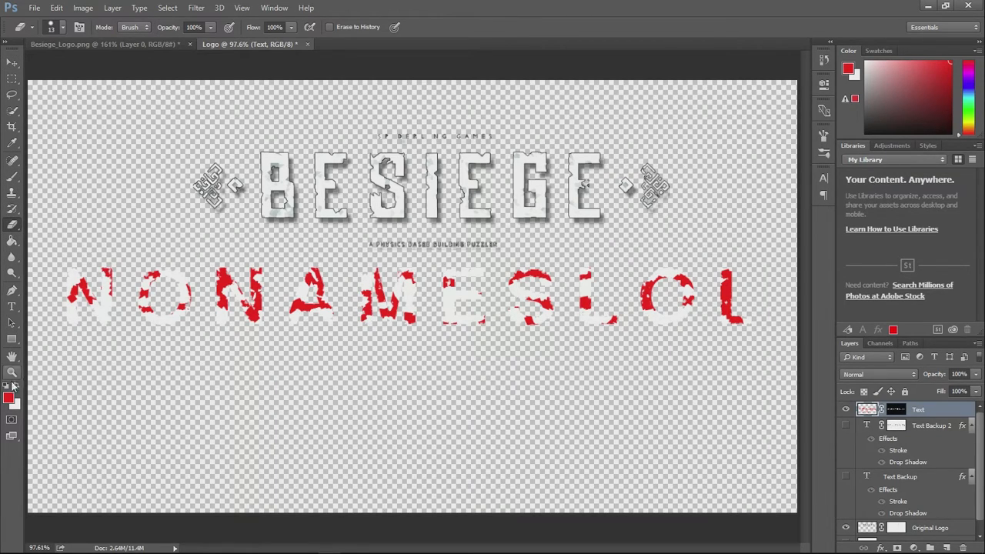
pyautogui.rightClick(91, 265)
pyautogui.moveTo(162, 293); pyautogui.dragTo(170, 293)
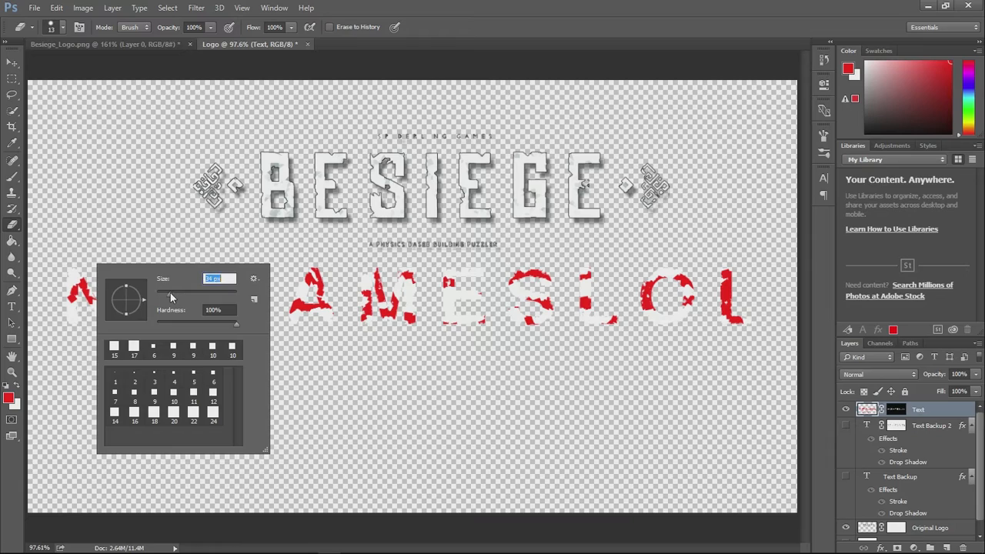
pyautogui.click(107, 222)
pyautogui.moveTo(77, 259)
pyautogui.mouseDown()
pyautogui.moveTo(60, 306)
pyautogui.moveTo(70, 323)
pyautogui.moveTo(124, 255)
pyautogui.moveTo(188, 259)
pyautogui.moveTo(145, 303)
pyautogui.mouseUp()
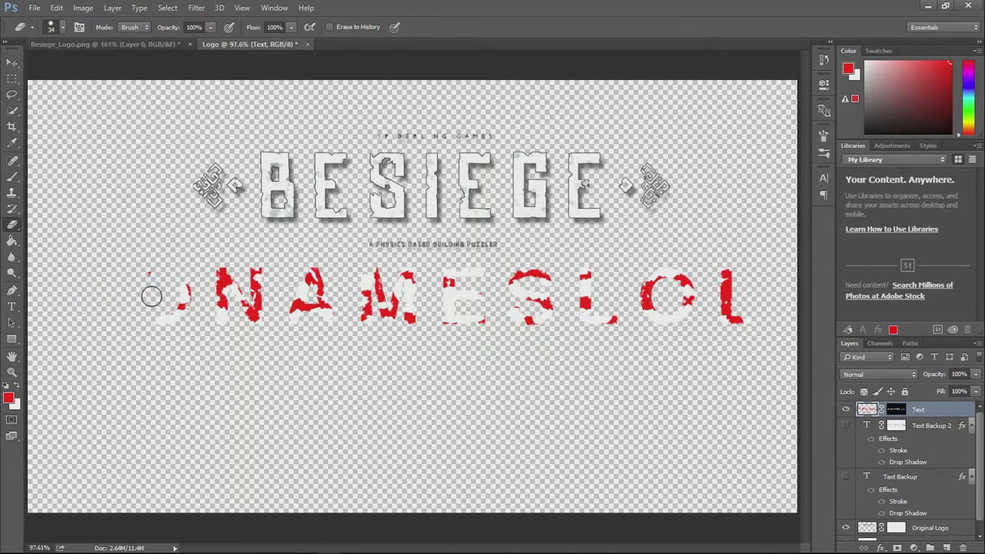
# - Enlarge the eraser to 83 px and erase all the remaining letters on the Text layer
pyautogui.rightClick(177, 264)
pyautogui.moveTo(234, 289); pyautogui.dragTo(269, 291)
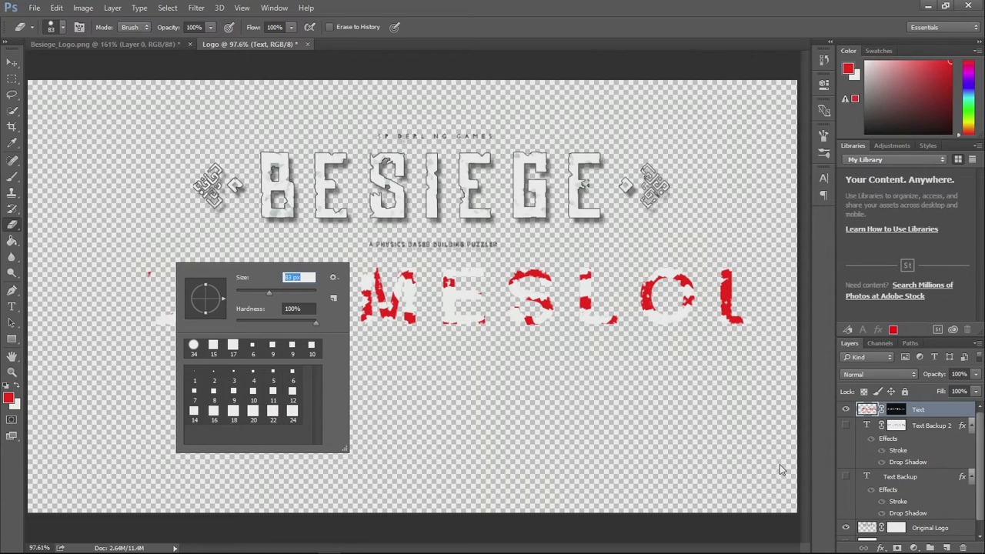
pyautogui.click(708, 445)
pyautogui.moveTo(185, 314)
pyautogui.mouseDown()
pyautogui.moveTo(207, 289)
pyautogui.moveTo(176, 272)
pyautogui.moveTo(213, 320)
pyautogui.moveTo(276, 310)
pyautogui.moveTo(286, 320)
pyautogui.moveTo(428, 290)
pyautogui.moveTo(283, 342)
pyautogui.moveTo(565, 248)
pyautogui.moveTo(612, 264)
pyautogui.moveTo(573, 312)
pyautogui.moveTo(564, 342)
pyautogui.moveTo(749, 306)
pyautogui.mouseUp()
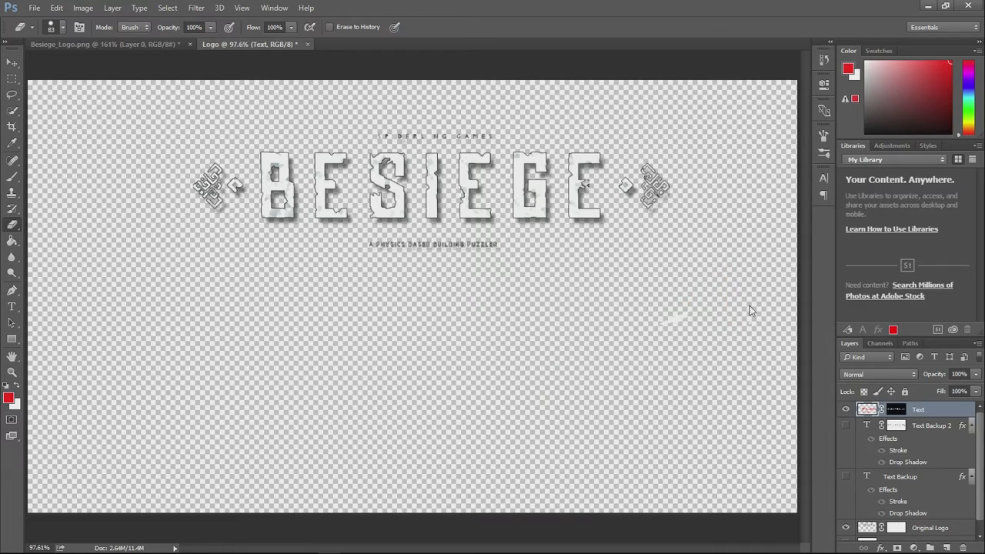
# - Show the Text Backup 2 layer, try red brush strokes over the first O and second N, and undo them
pyautogui.click(846, 428)
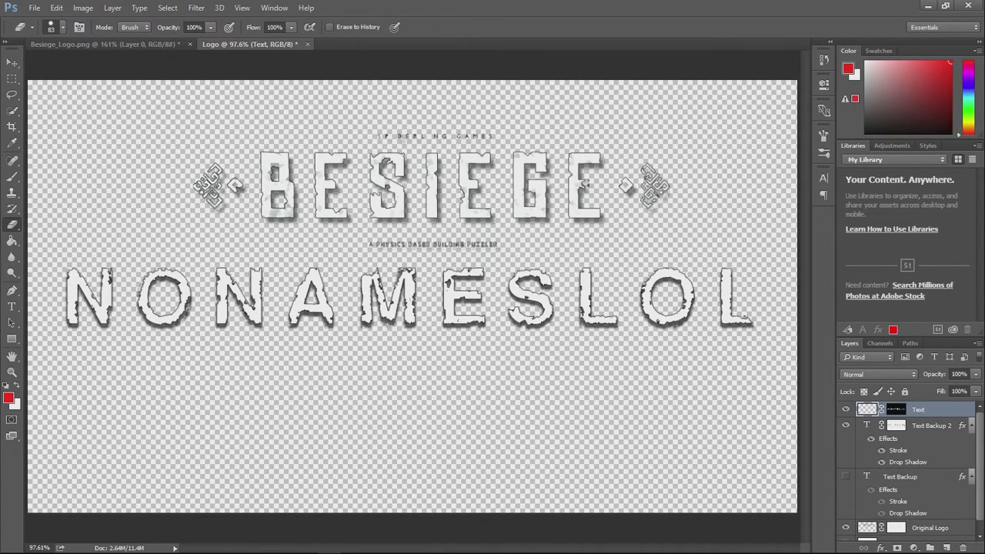
pyautogui.click(11, 176)
pyautogui.moveTo(155, 275)
pyautogui.mouseDown()
pyautogui.moveTo(213, 279)
pyautogui.moveTo(179, 300)
pyautogui.moveTo(207, 299)
pyautogui.mouseUp()
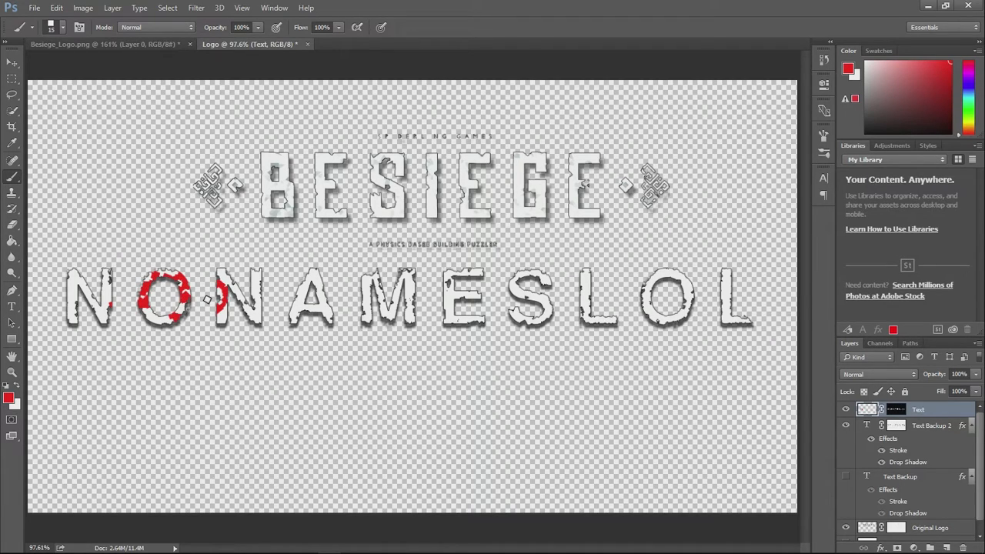
pyautogui.hotkey('ctrl', 'z')
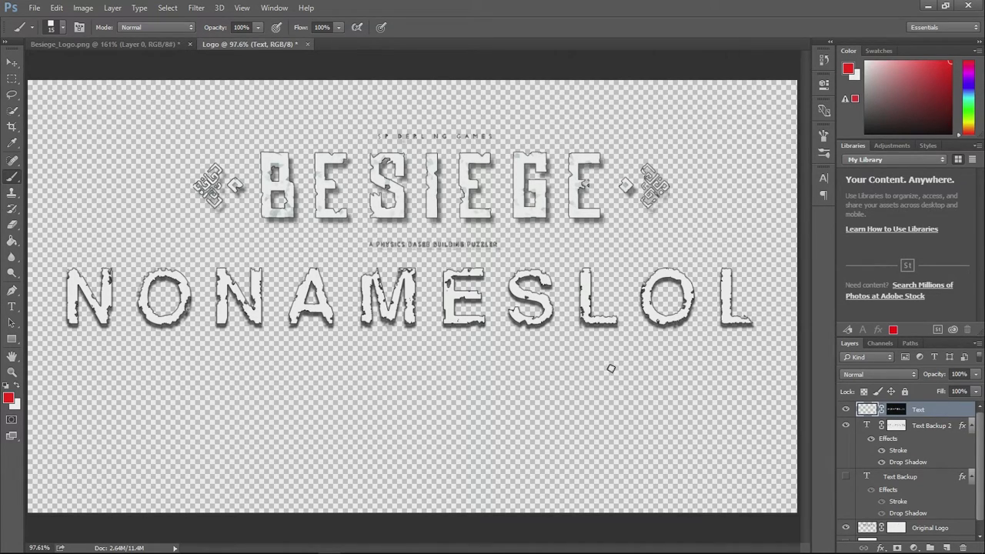
# - Add a new layer named Texture above the Text layer and fill it entirely with red
pyautogui.scroll(5, 293, 194)
pyautogui.scroll(1, 293, 231)
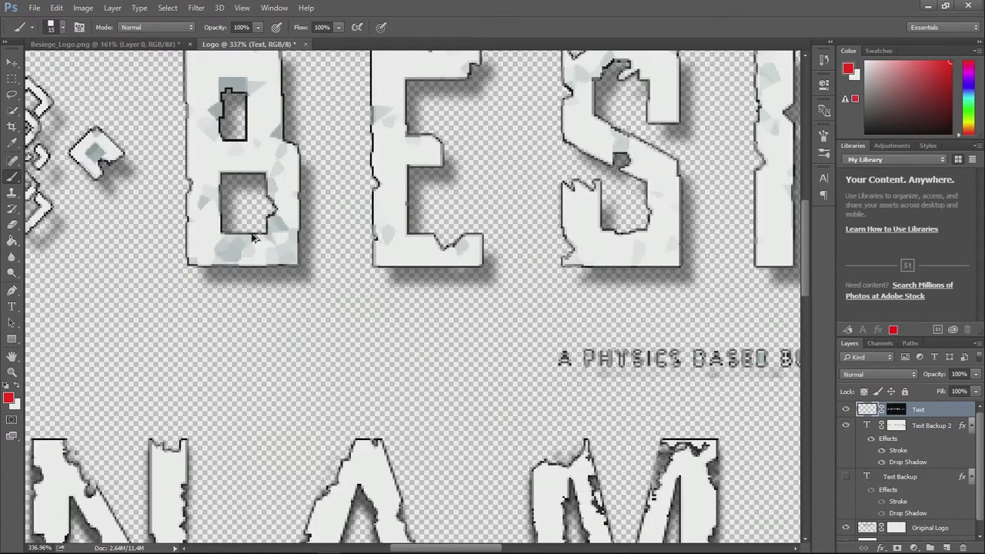
pyautogui.scroll(-1, 342, 187)
pyautogui.scroll(-2, 556, 137)
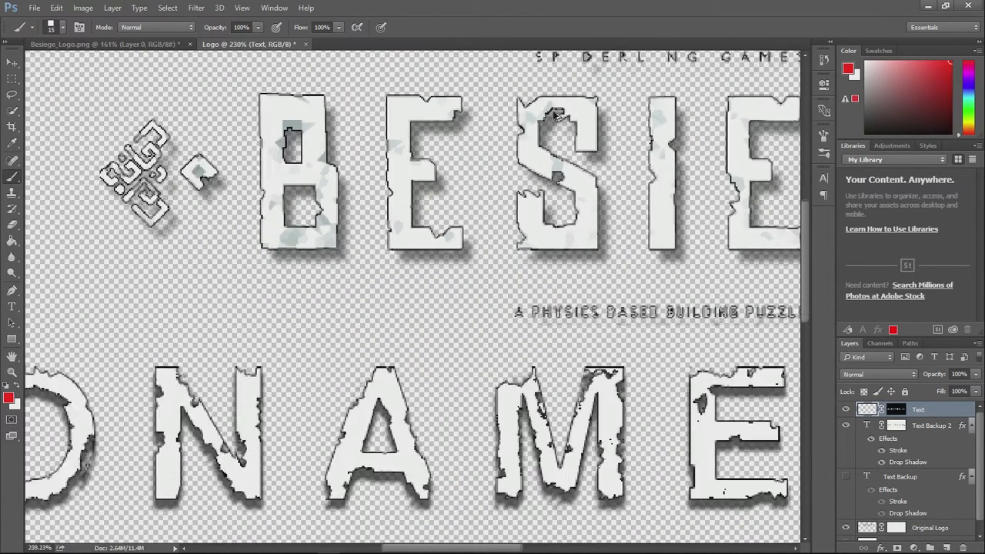
pyautogui.scroll(-4, 670, 164)
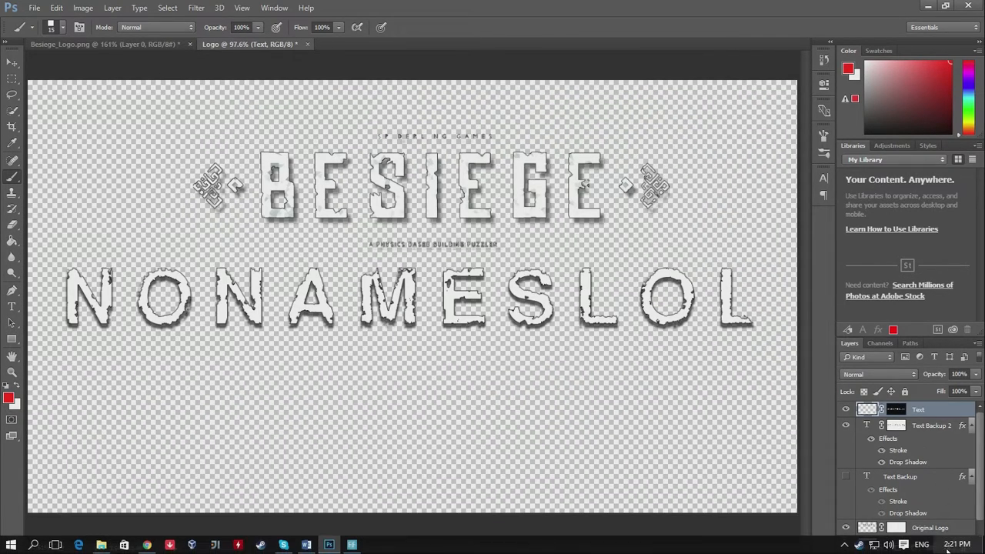
pyautogui.click(947, 547)
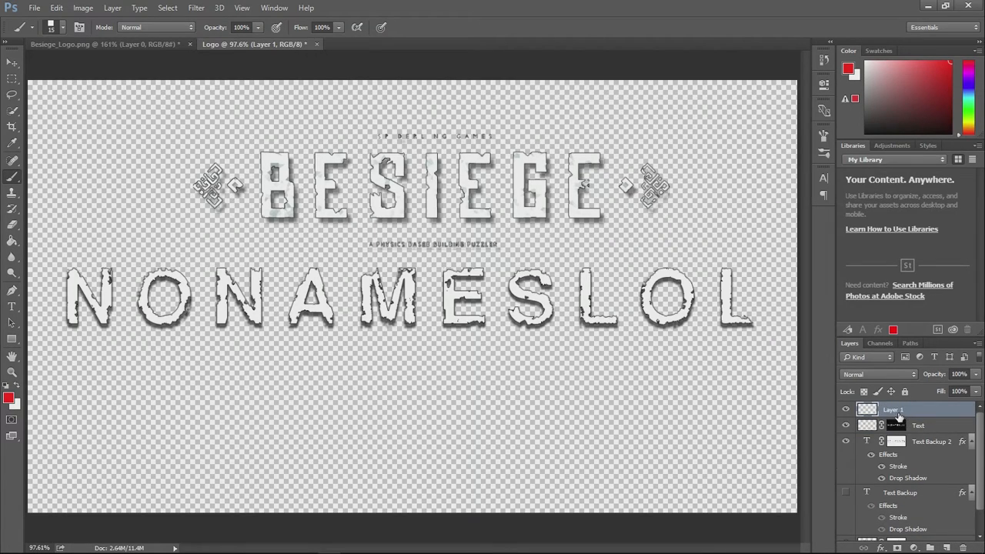
pyautogui.doubleClick(898, 412)
pyautogui.write('Te')
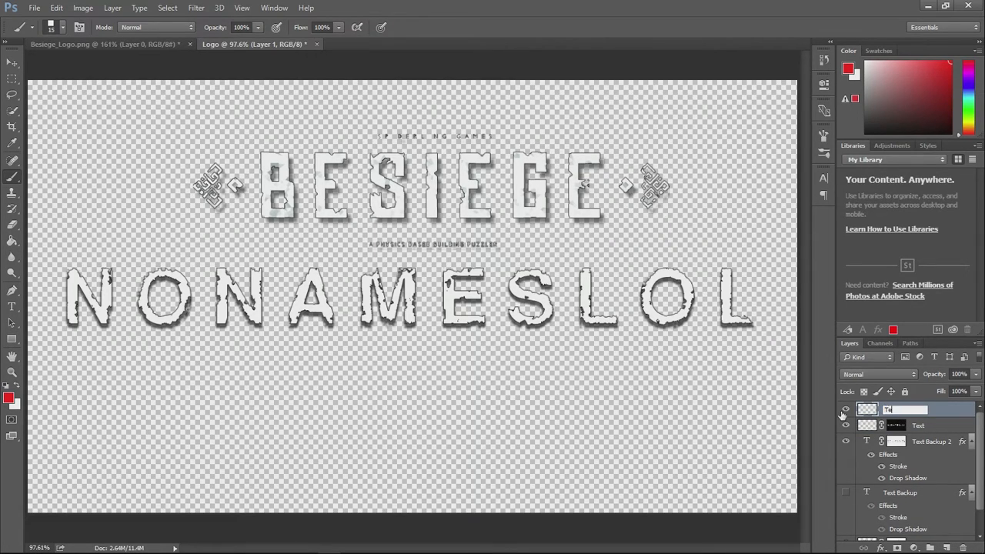
pyautogui.write('xture')
pyautogui.press('Return')
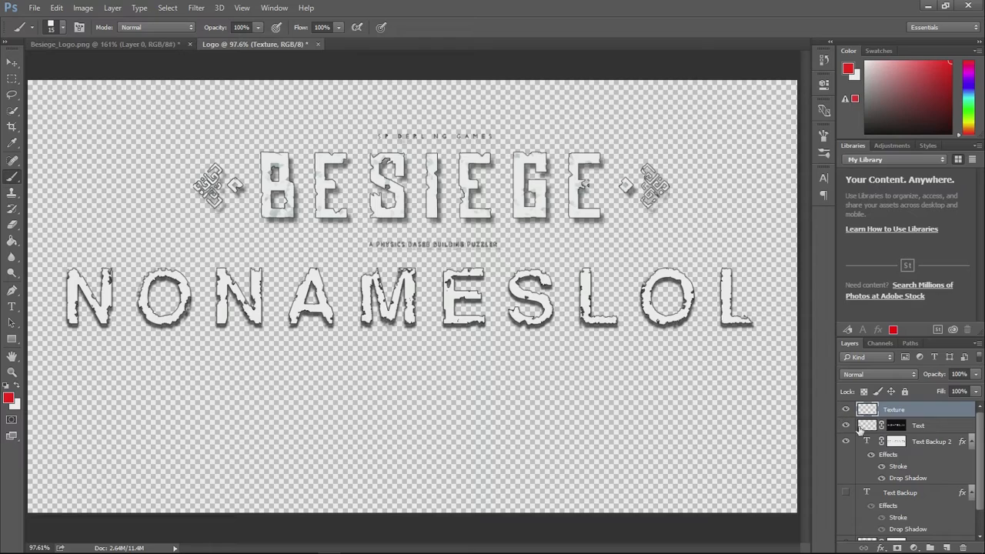
pyautogui.click(12, 241)
pyautogui.click(105, 226)
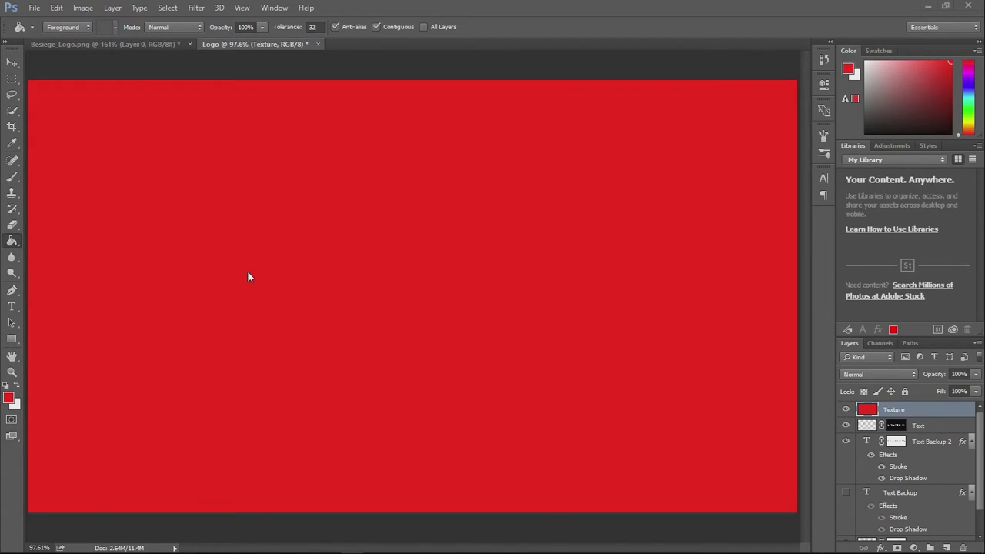
# - Choose a medium grey foreground colour and fill the entire Texture layer with it
pyautogui.click(9, 399)
pyautogui.write('4f4f4f6e6e6e')
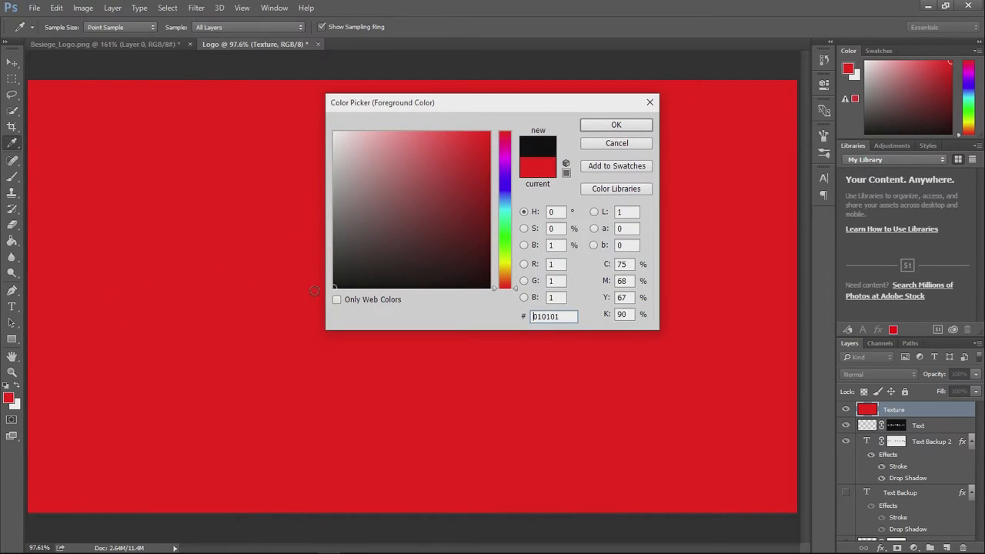
pyautogui.moveTo(311, 221); pyautogui.dragTo(296, 194)
pyautogui.click(625, 126)
pyautogui.press('g')
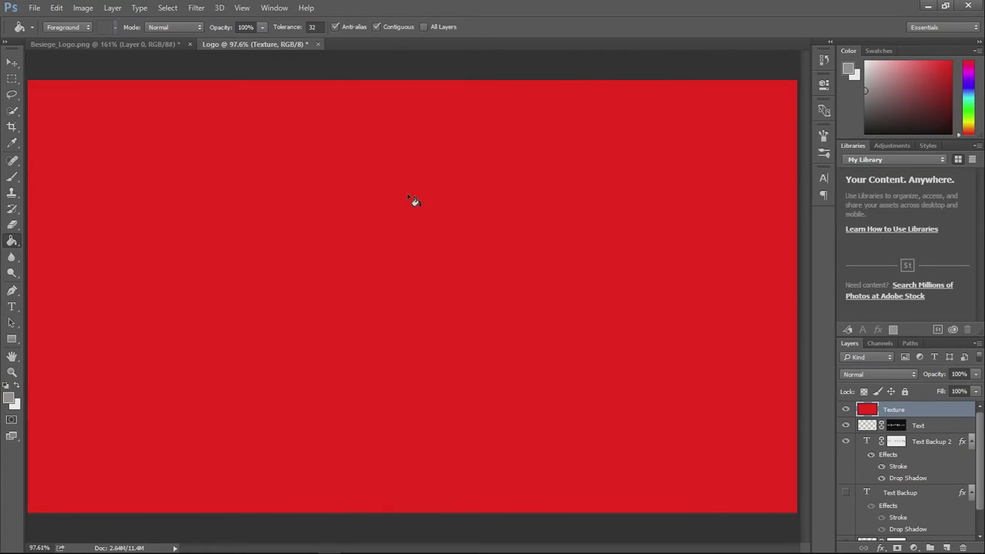
pyautogui.click(413, 201)
# - Render randomized Fibers on the Texture layer with Variance 19 and Strength 5
pyautogui.click(202, 8)
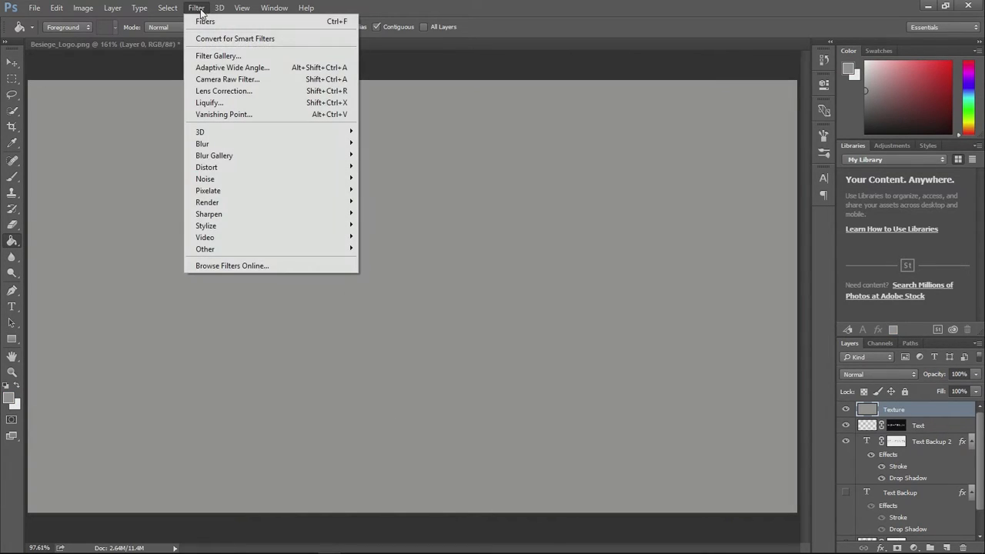
pyautogui.moveTo(240, 202)
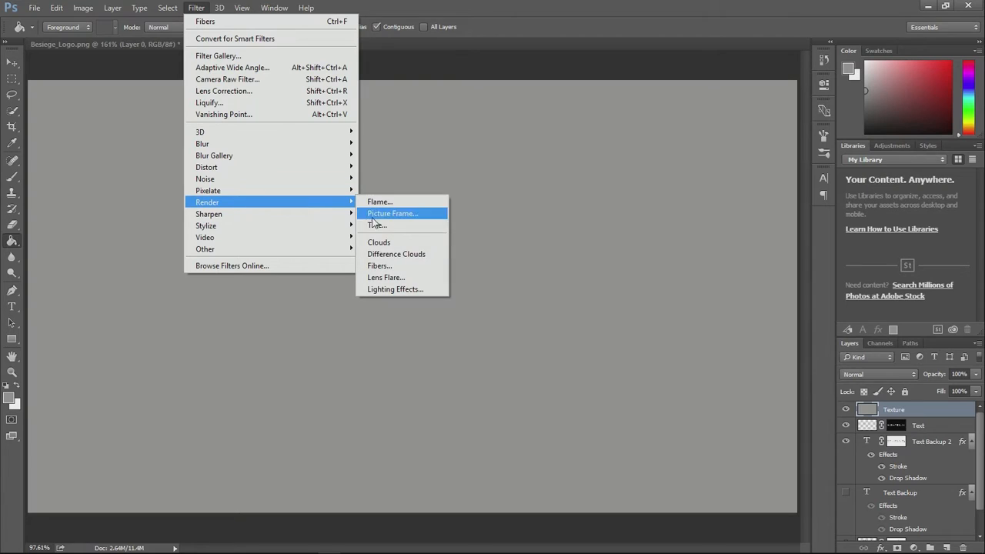
pyautogui.click(389, 265)
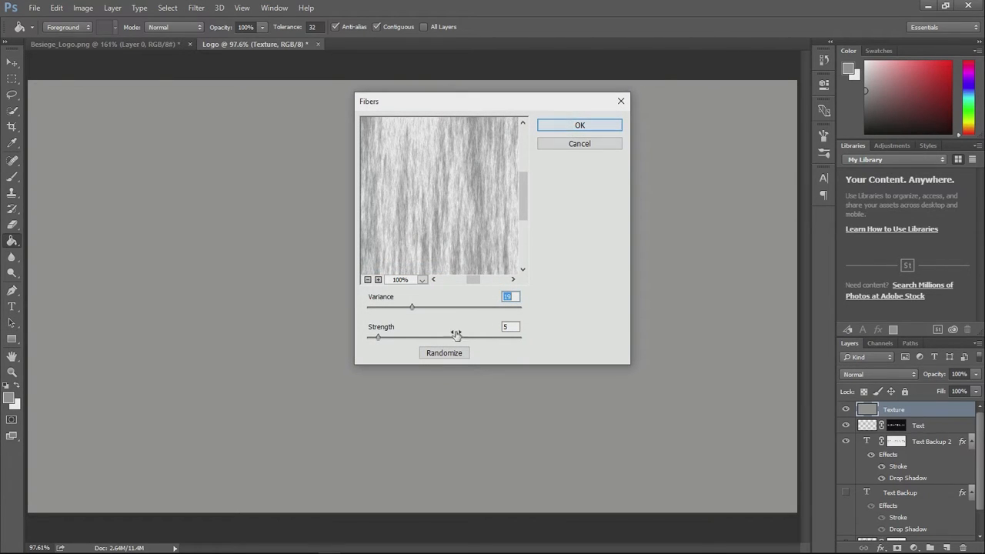
pyautogui.click(442, 353)
pyautogui.click(576, 124)
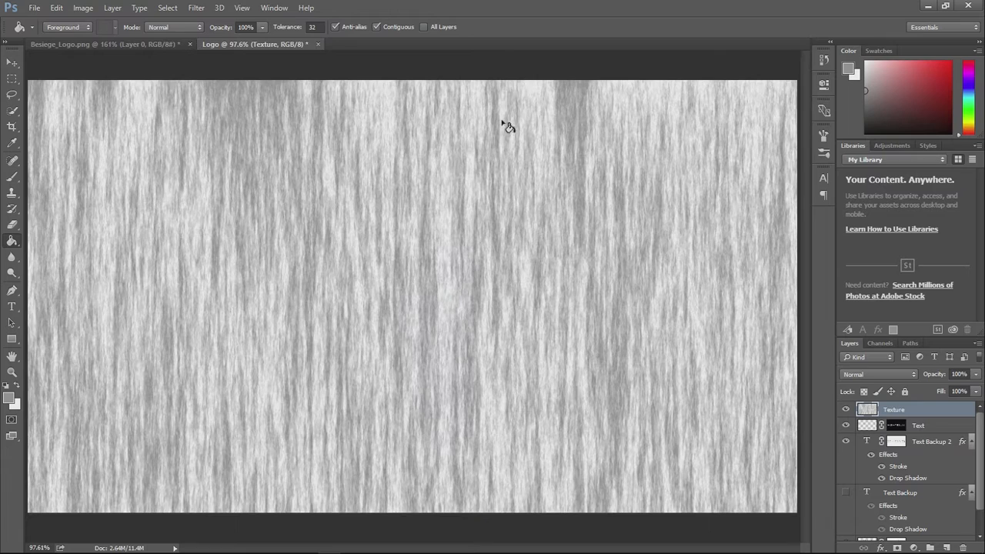
# - Apply the Crystallize filter with a cell size of 11 to the Texture layer twice
pyautogui.click(194, 8)
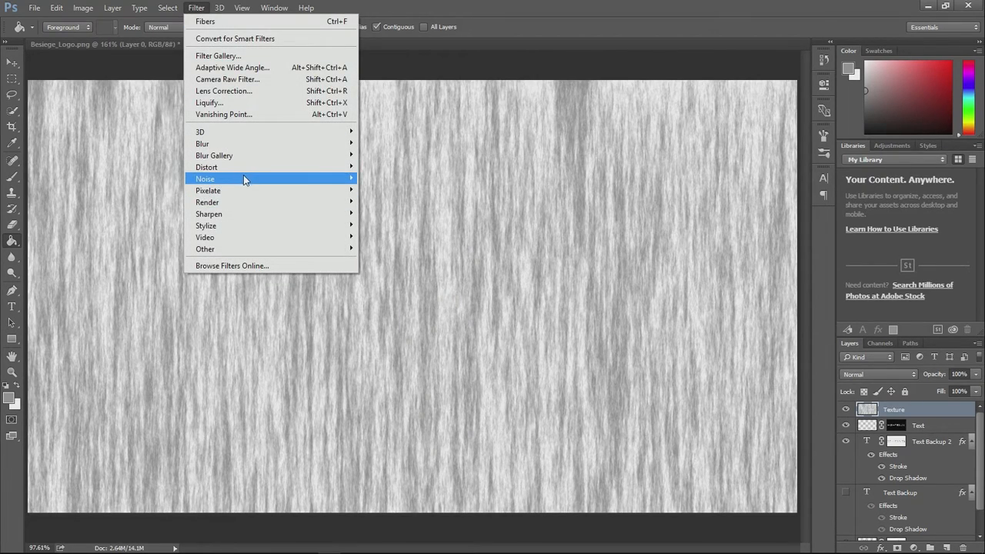
pyautogui.moveTo(266, 191)
pyautogui.click(396, 202)
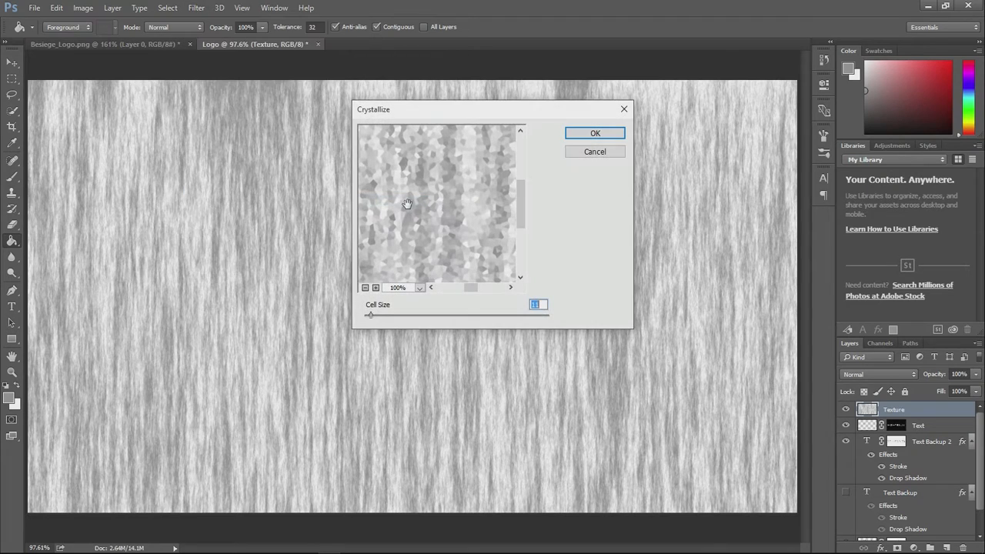
pyautogui.click(597, 134)
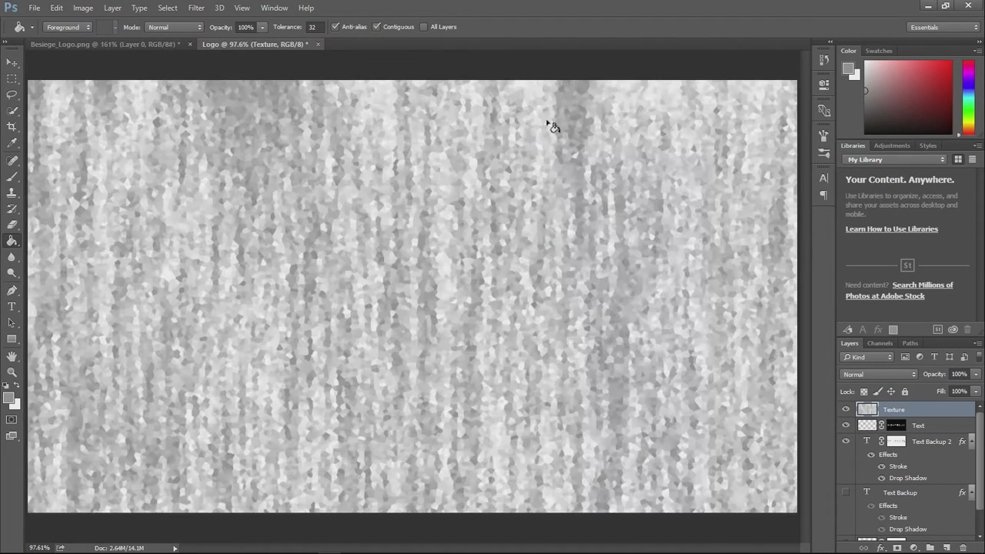
pyautogui.click(197, 7)
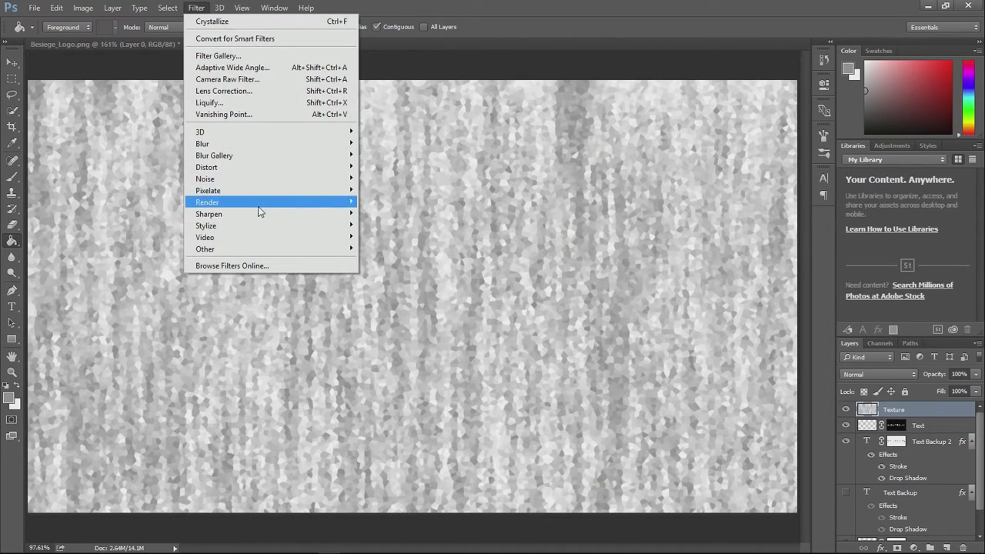
pyautogui.click(224, 27)
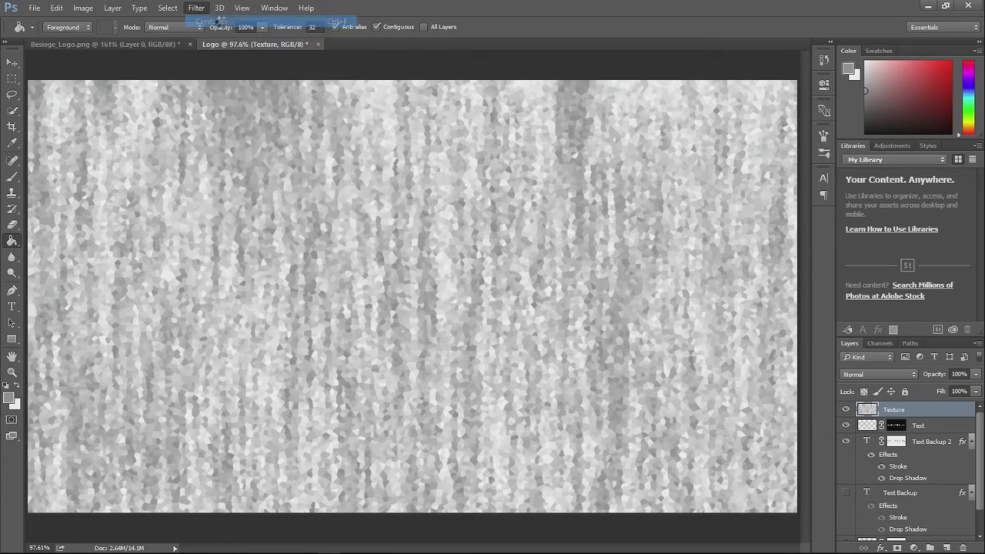
pyautogui.click(198, 8)
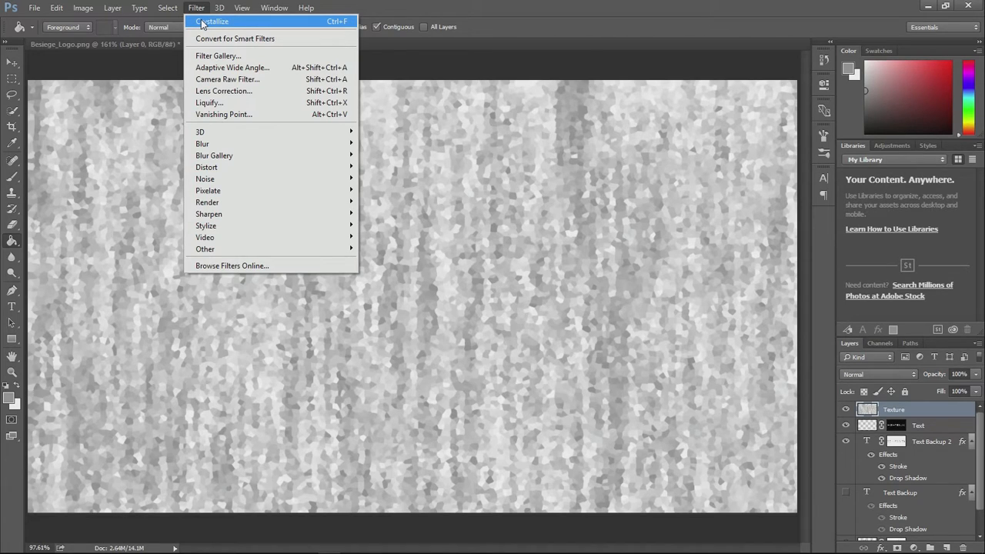
pyautogui.click(552, 6)
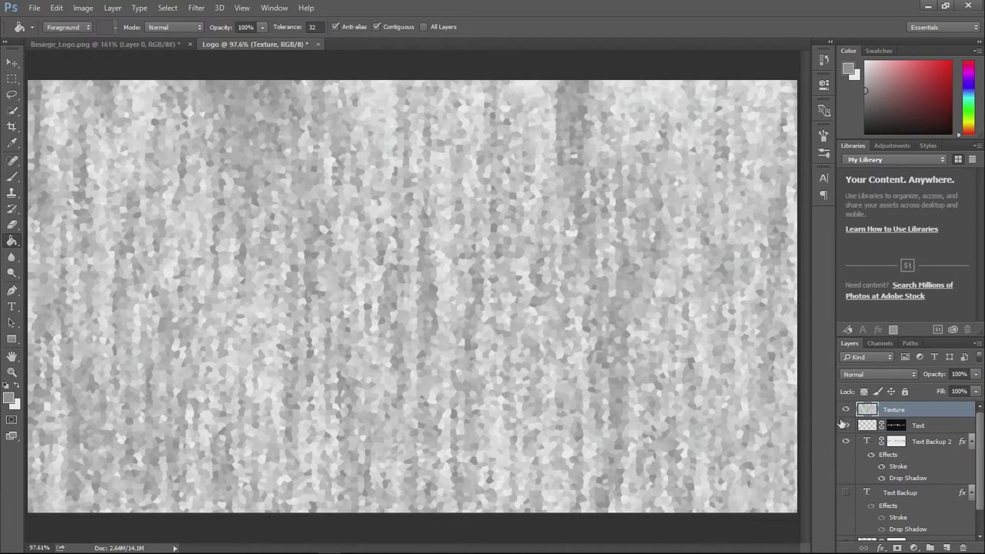
# - Move the Text layer's mask onto the Texture layer and delete the Text layer
pyautogui.click(897, 427)
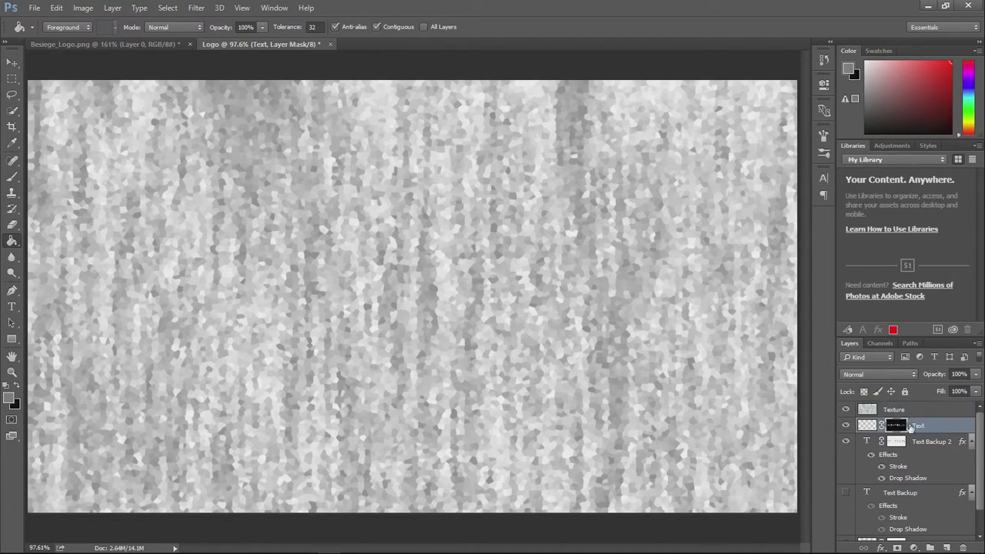
pyautogui.moveTo(899, 428); pyautogui.dragTo(901, 409)
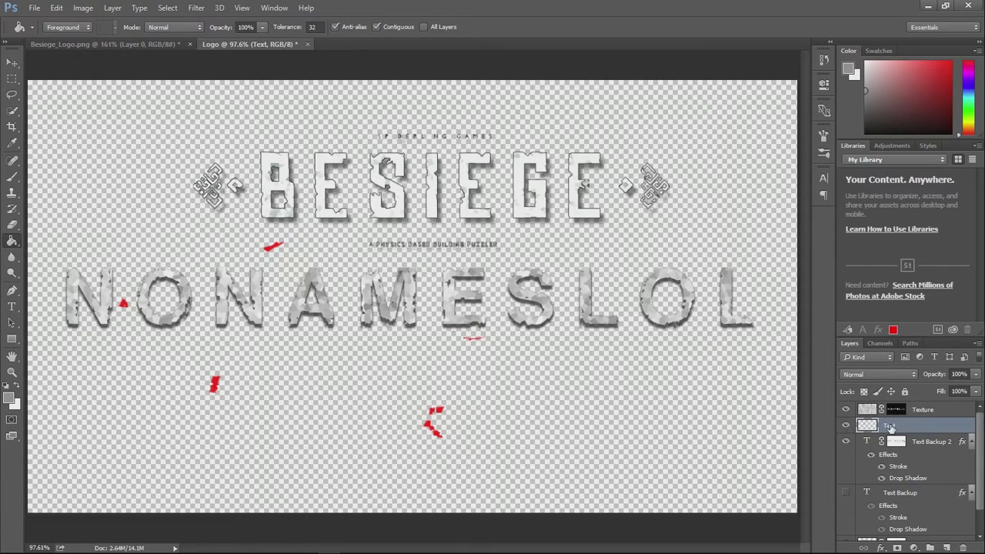
pyautogui.moveTo(888, 429); pyautogui.dragTo(963, 548)
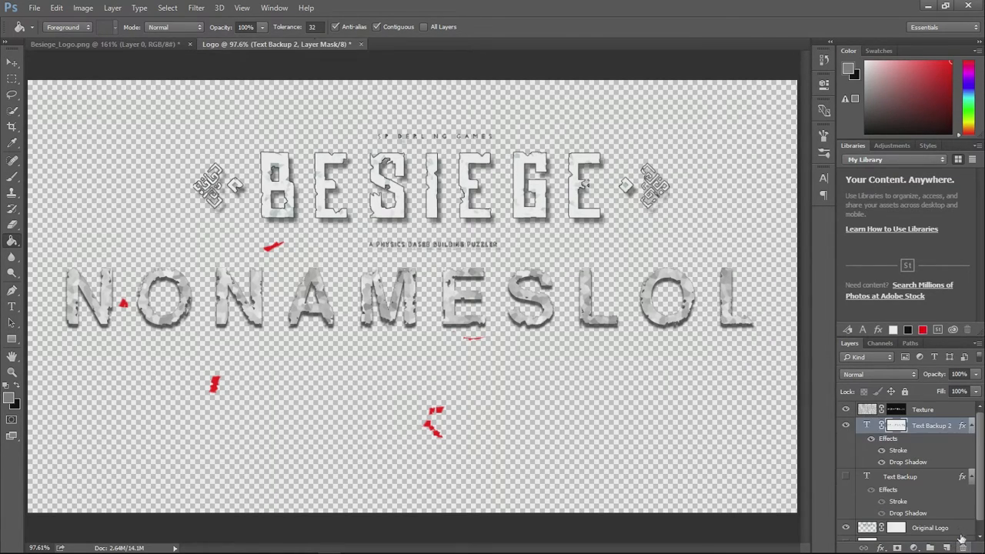
# - Duplicate the Texture layer and name the copy Texture Backup
pyautogui.click(922, 412)
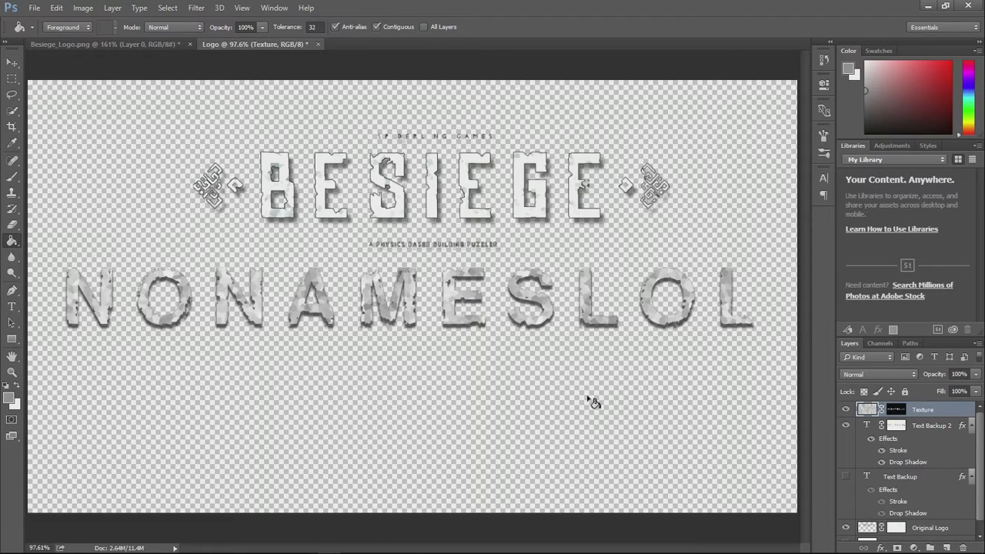
pyautogui.moveTo(926, 411); pyautogui.dragTo(947, 547)
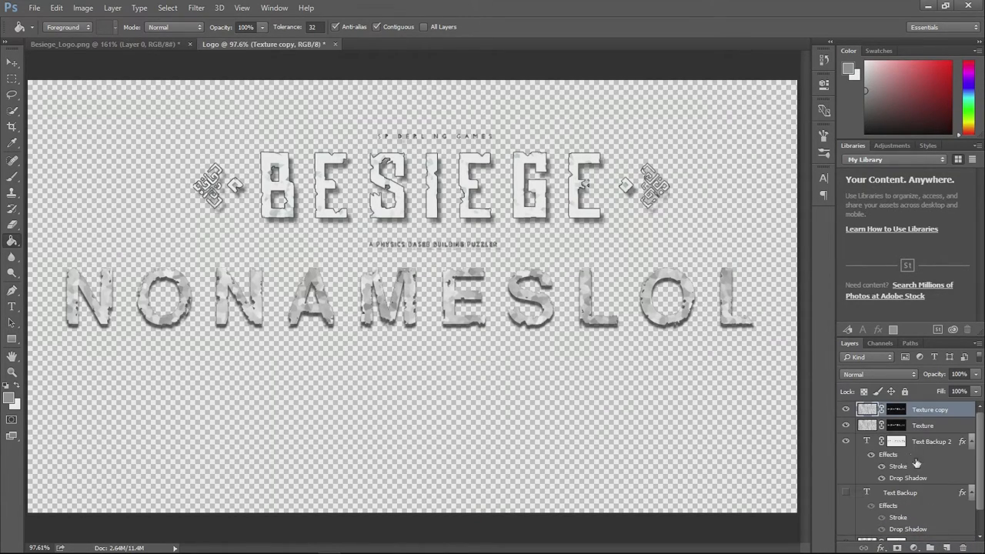
pyautogui.doubleClick(930, 410)
pyautogui.write('Tex')
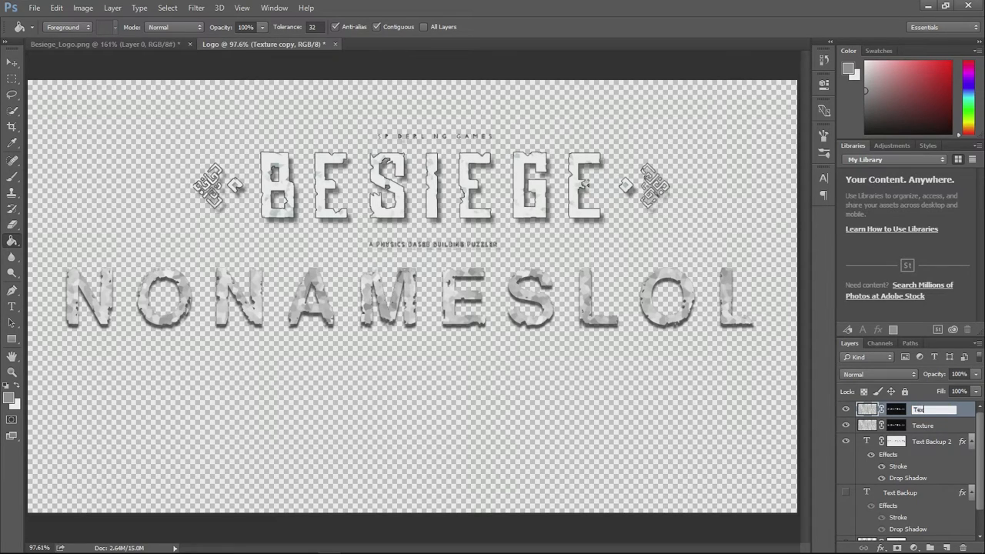
pyautogui.write('ture Backup')
pyautogui.press('Return')
# - Hide the Texture Backup layer and move it between Text Backup 2 and Text Backup
pyautogui.click(847, 409)
pyautogui.moveTo(933, 418)
pyautogui.mouseDown()
pyautogui.moveTo(927, 530)
pyautogui.moveTo(926, 423)
pyautogui.mouseUp()
pyautogui.click(902, 411)
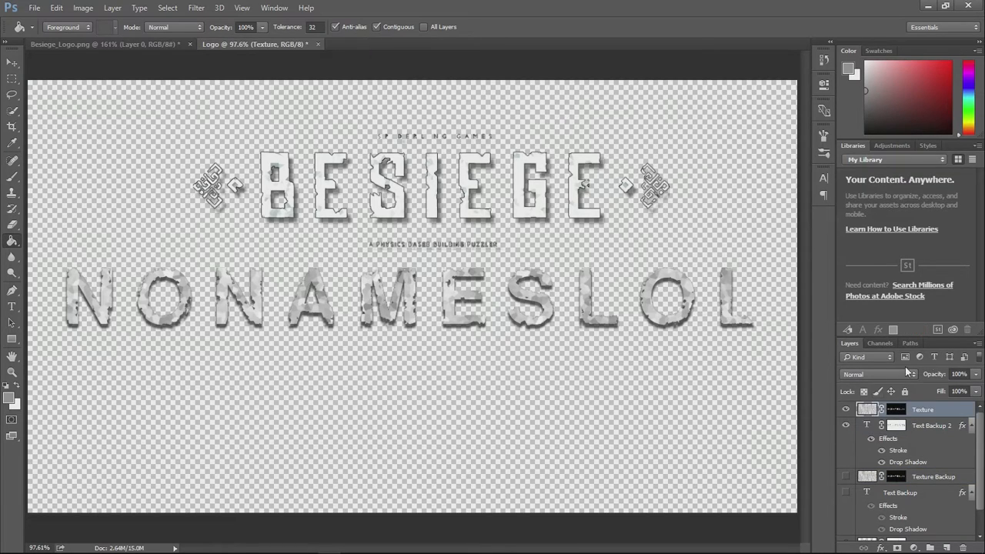
# - Set the Texture layer's blend mode to Multiply
pyautogui.moveTo(933, 374); pyautogui.dragTo(981, 377)
pyautogui.click(872, 374)
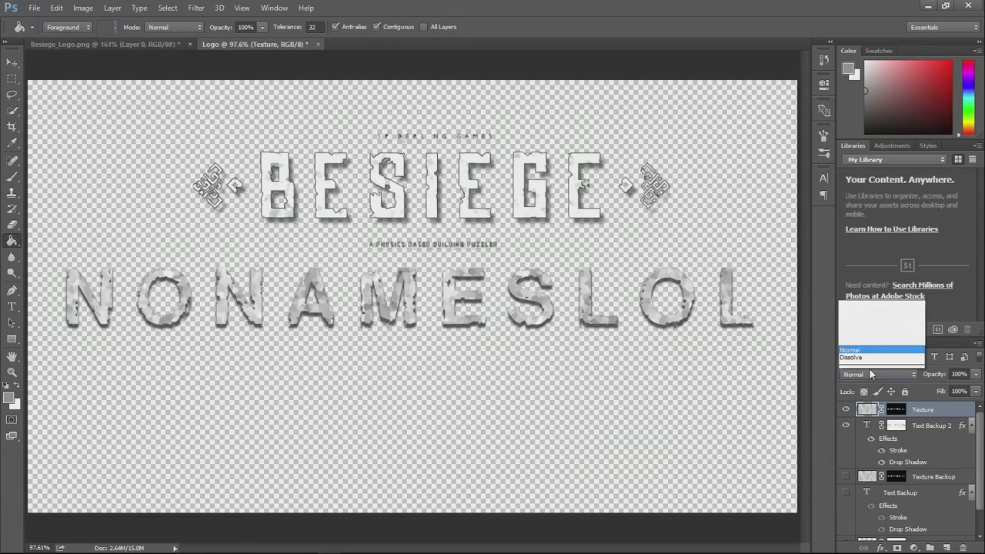
pyautogui.click(872, 374)
pyautogui.click(901, 376)
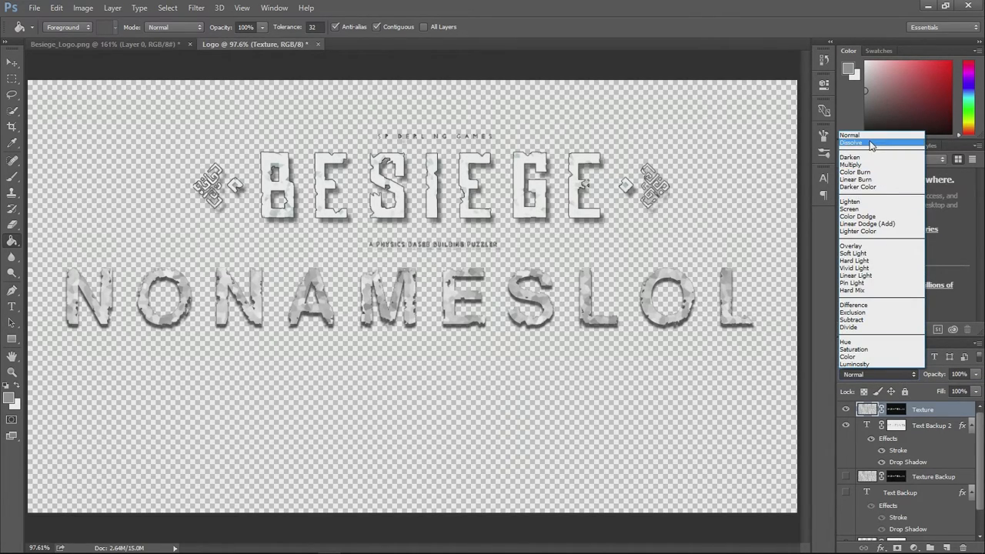
pyautogui.click(871, 144)
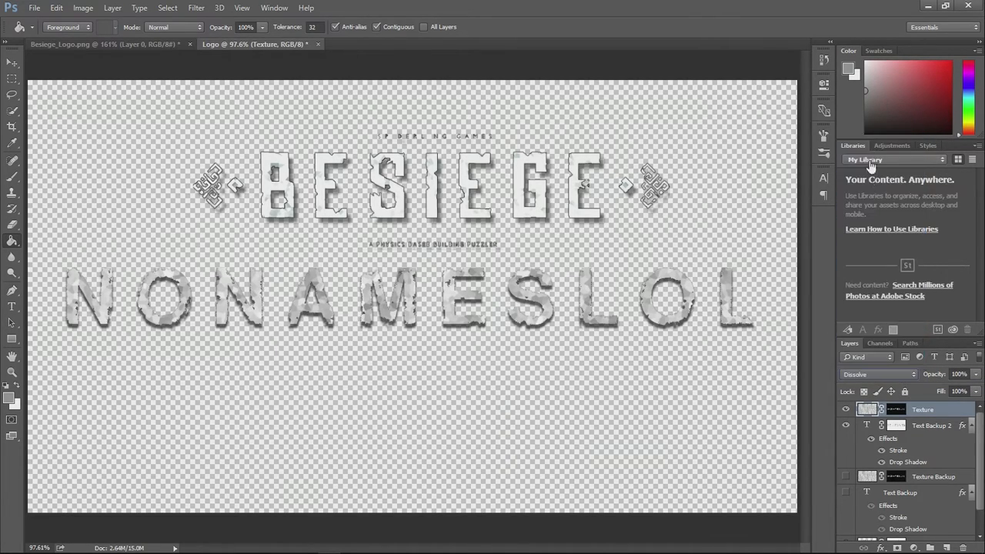
pyautogui.scroll(-2, 864, 370)
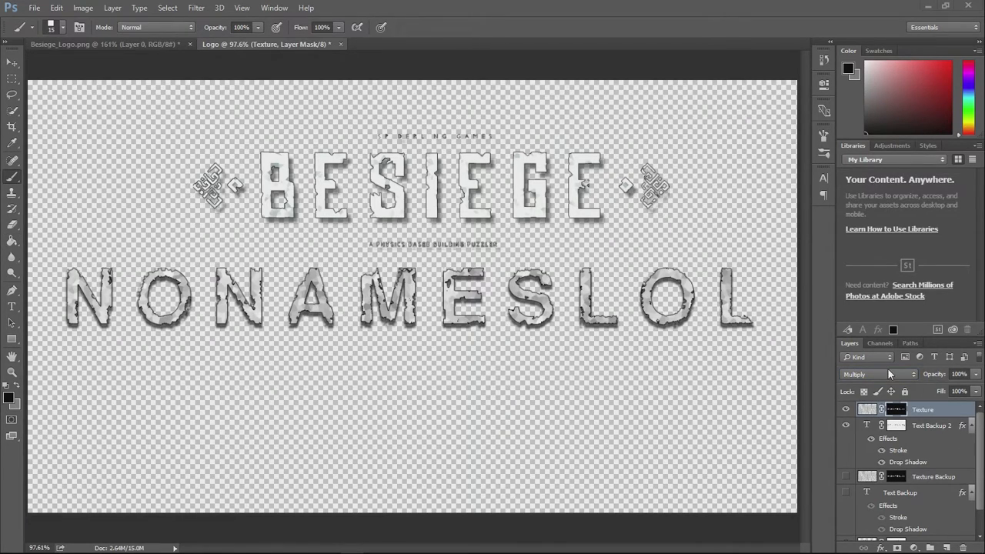
# - Add a second mask to the Texture layer and paint out texture patches across the NONAMESLOL letters with black 24 px and 20 px brushes
pyautogui.click(897, 547)
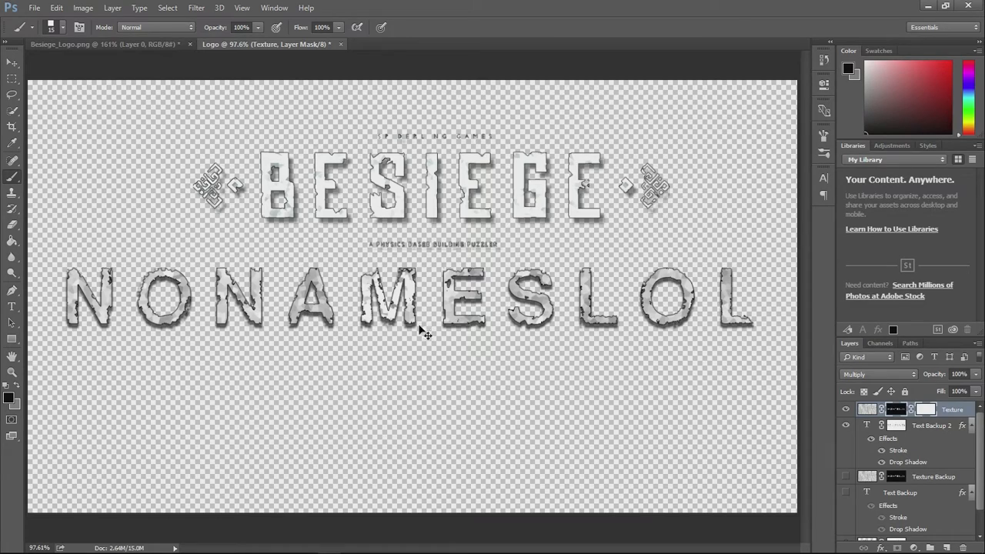
pyautogui.rightClick(360, 340)
pyautogui.moveTo(436, 370); pyautogui.dragTo(436, 370)
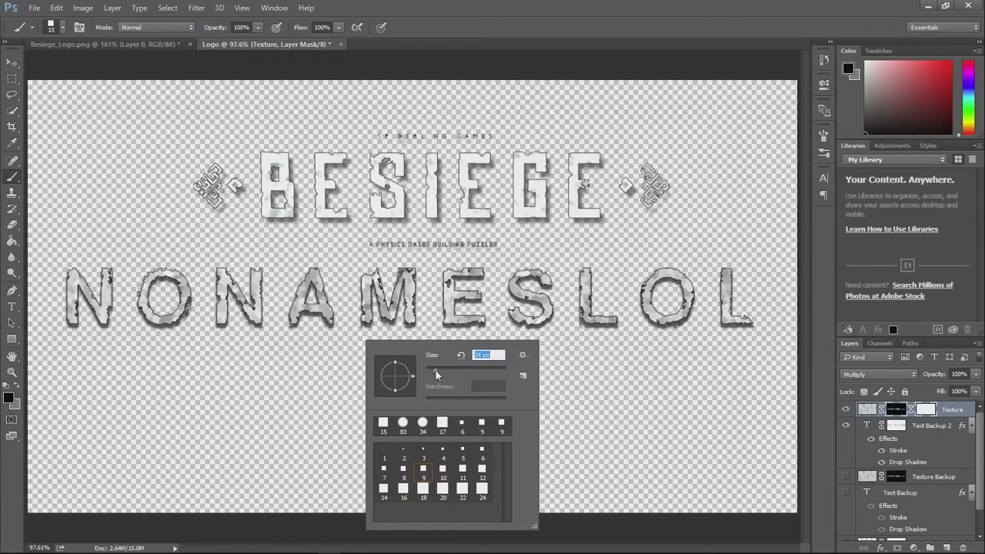
pyautogui.moveTo(313, 287); pyautogui.dragTo(296, 307)
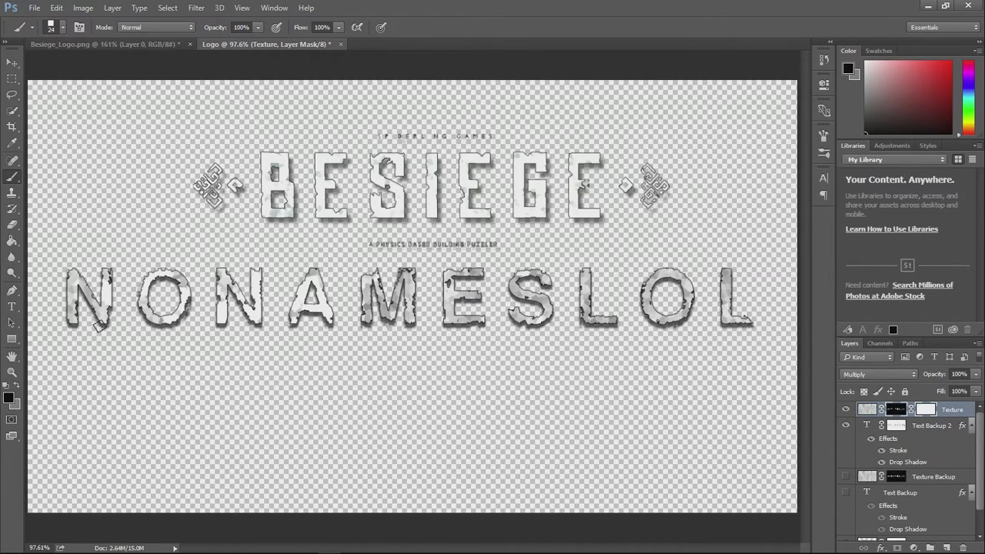
pyautogui.moveTo(80, 308)
pyautogui.mouseDown()
pyautogui.moveTo(69, 275)
pyautogui.moveTo(75, 302)
pyautogui.mouseUp()
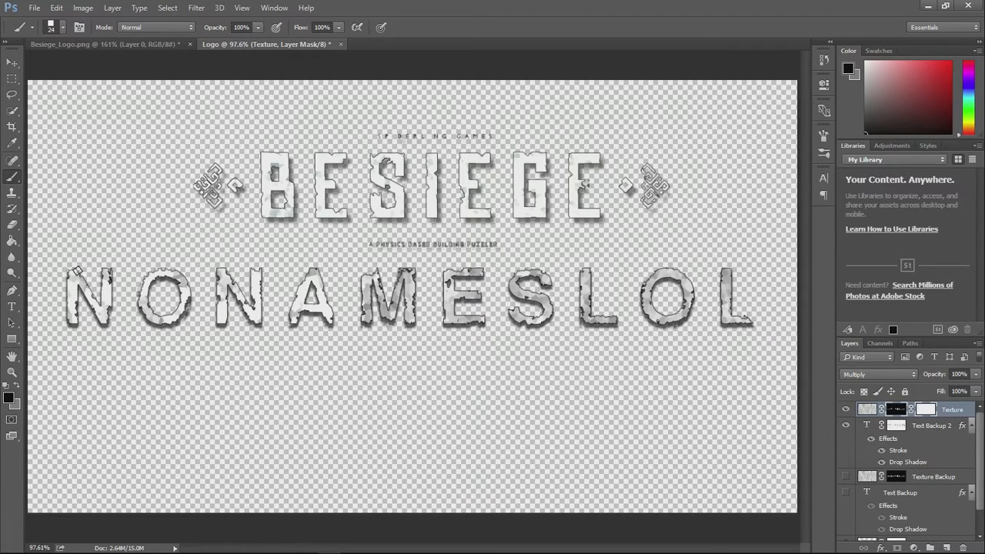
pyautogui.moveTo(144, 322); pyautogui.dragTo(141, 307)
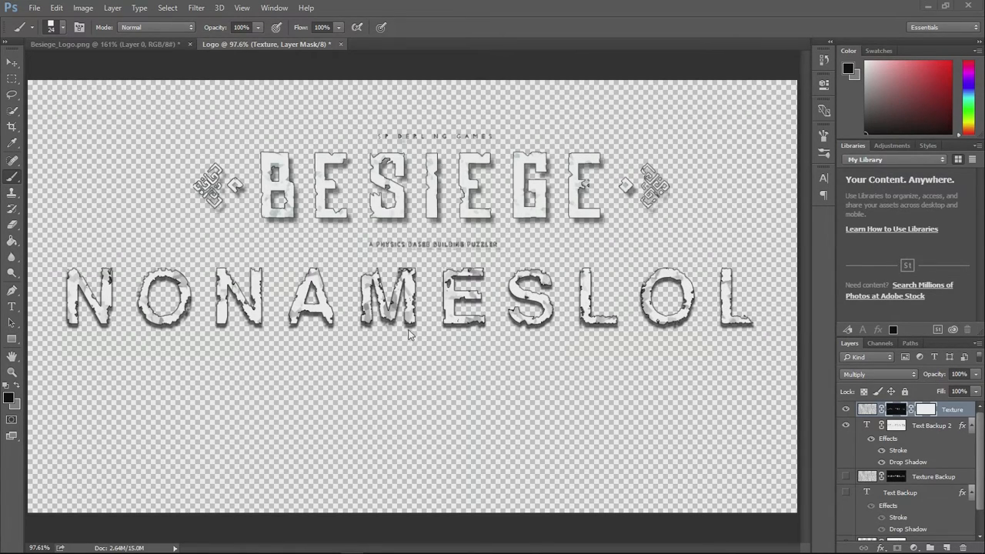
pyautogui.rightClick(396, 348)
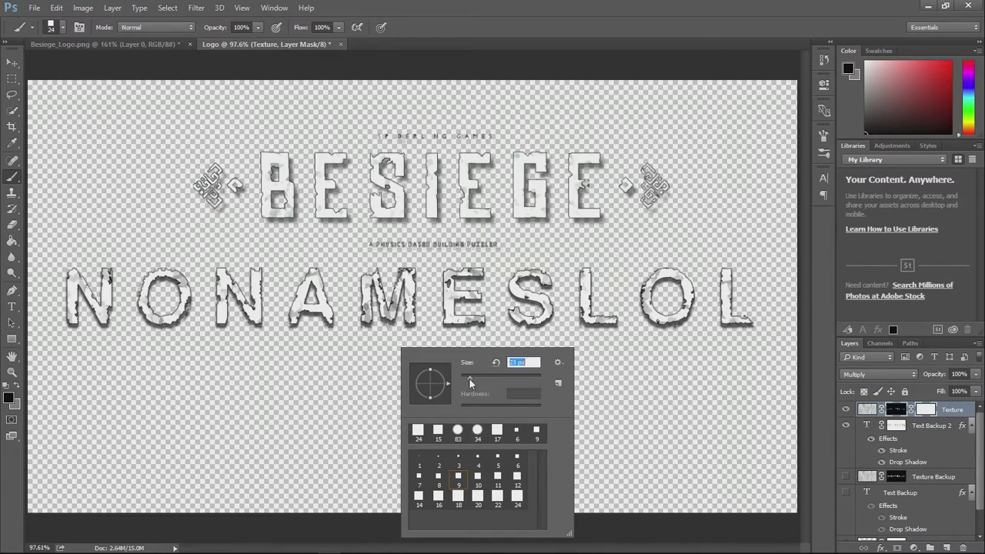
pyautogui.press('Return')
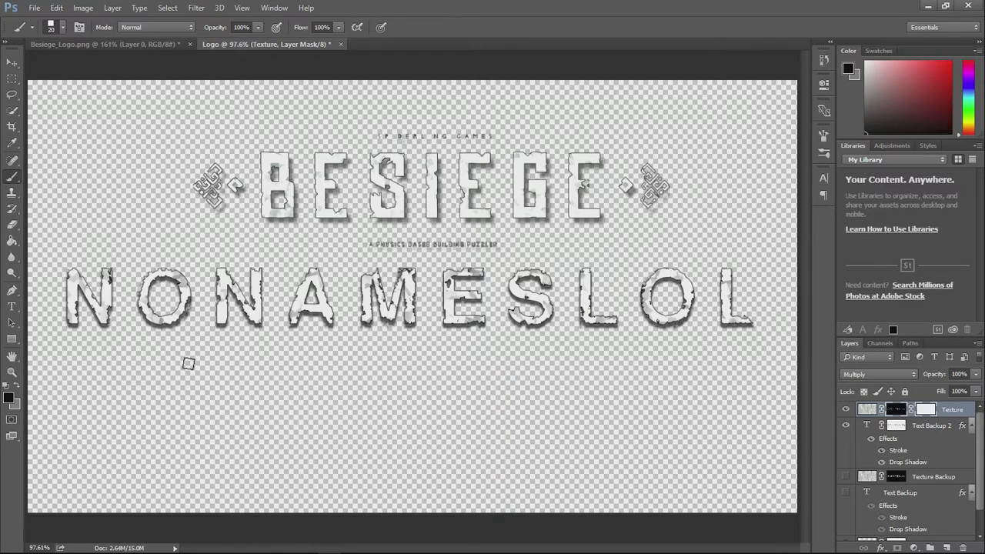
# - Paint out more texture patches on the NONAMESLOL letters in the Texture layer's mask with a 12 px black brush
pyautogui.rightClick(375, 260)
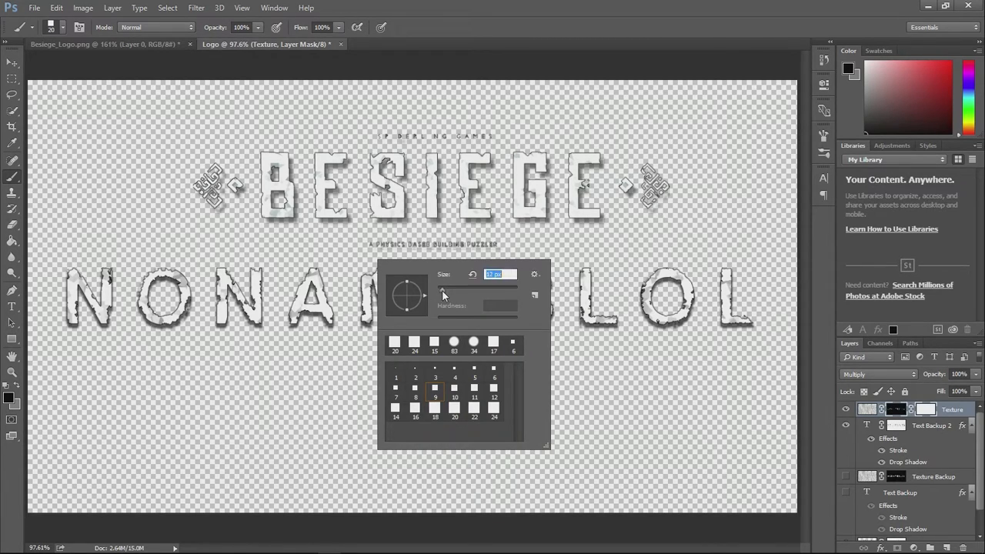
pyautogui.press('Return')
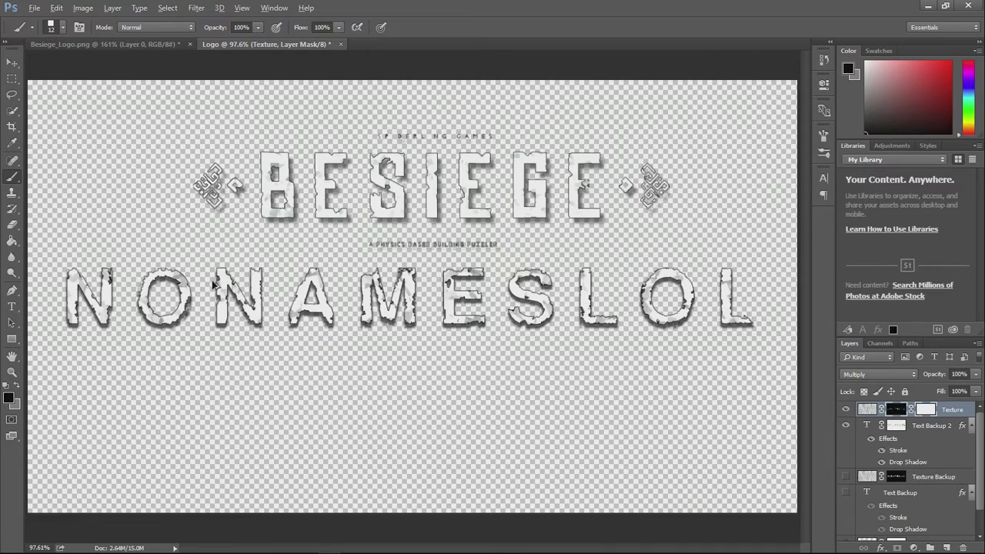
pyautogui.scroll(5, 182, 277)
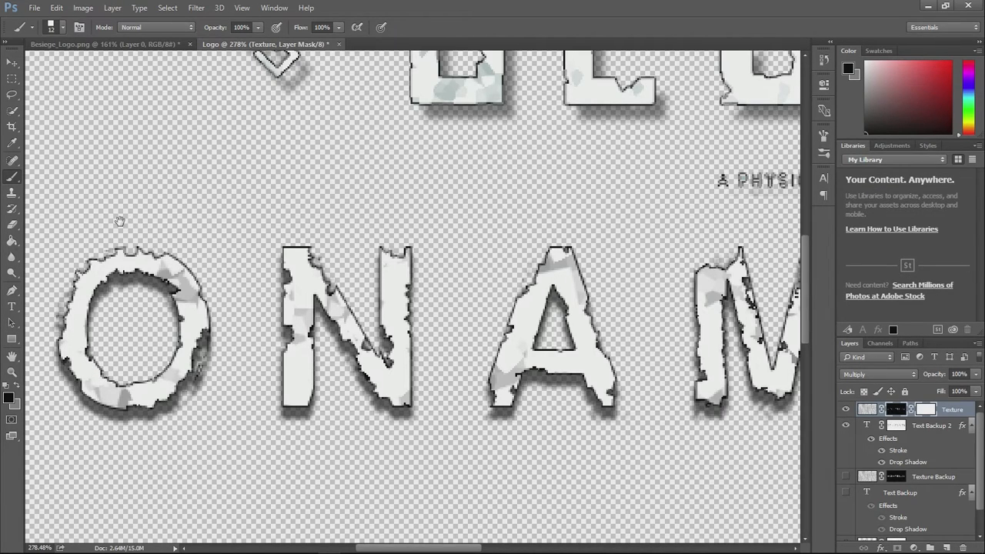
pyautogui.moveTo(110, 220); pyautogui.dragTo(501, 187)
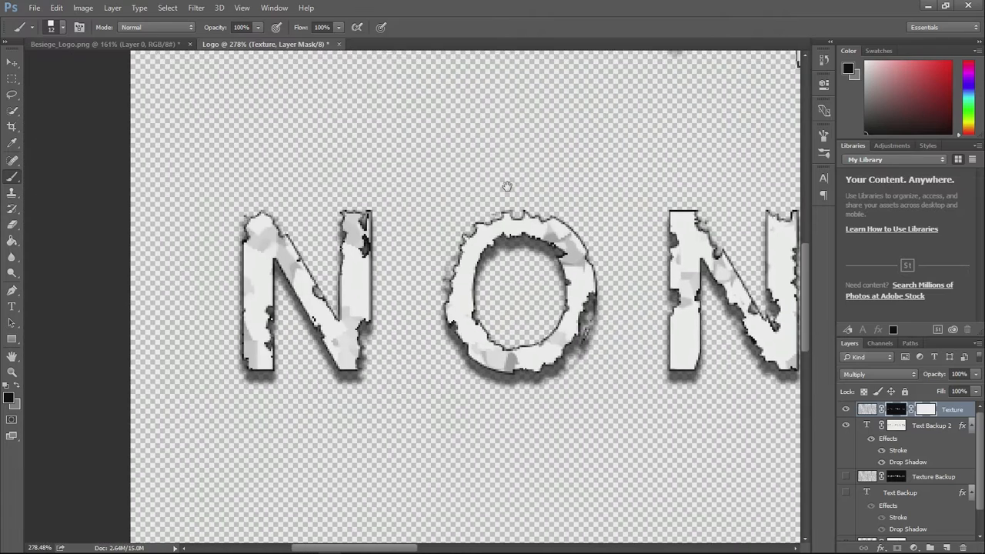
pyautogui.moveTo(382, 180); pyautogui.dragTo(315, 194)
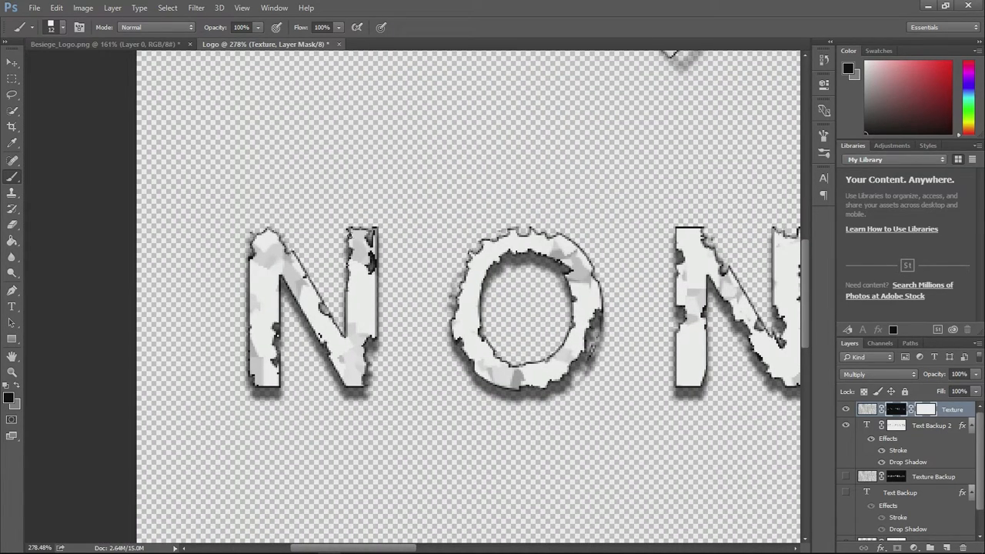
pyautogui.moveTo(251, 335); pyautogui.dragTo(253, 375)
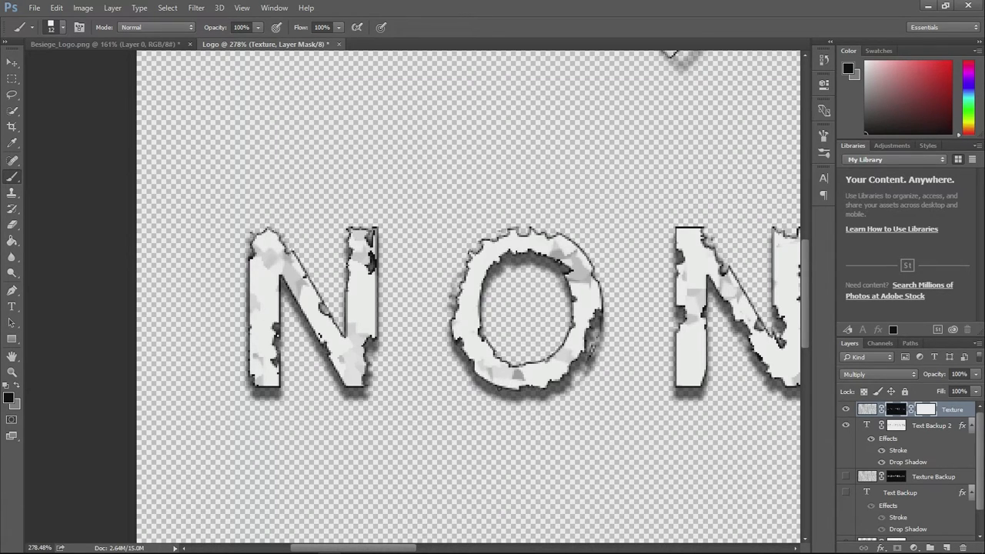
pyautogui.moveTo(524, 298); pyautogui.dragTo(227, 309)
pyautogui.moveTo(443, 256); pyautogui.dragTo(244, 248)
pyautogui.hotkey('ctrl', '0')
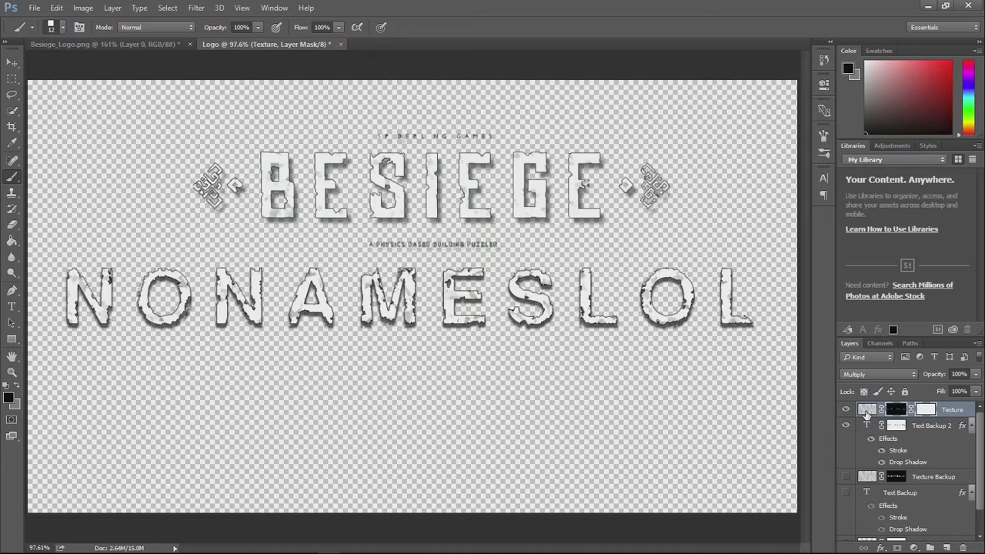
# - Lower the Texture layer's opacity so that its stone pattern looks fainter on the letters
pyautogui.click(866, 410)
pyautogui.moveTo(938, 377); pyautogui.dragTo(913, 376)
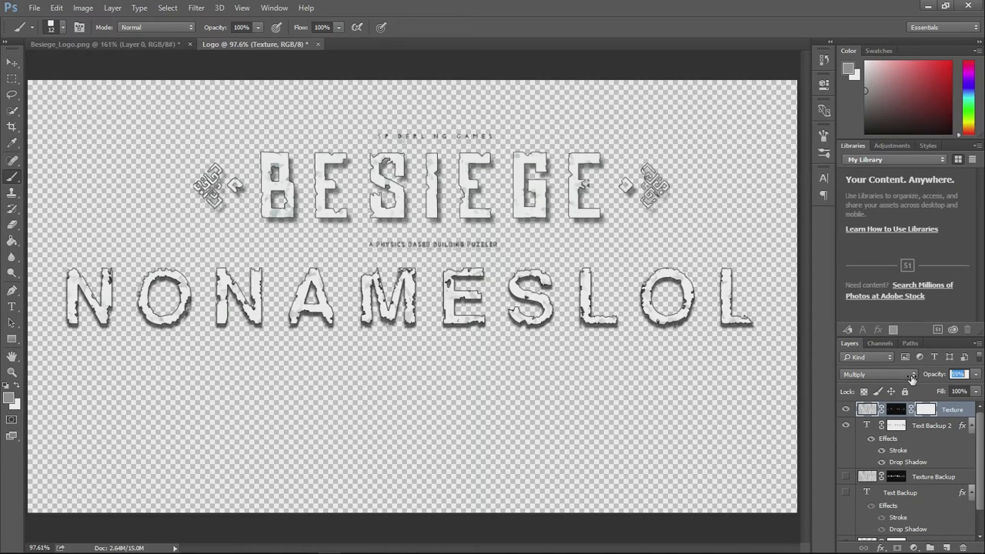
pyautogui.moveTo(912, 377); pyautogui.dragTo(911, 375)
# - In the Text Backup 2 layer's style, reduce the stroke's opacity and slightly raise the drop shadow's opacity
pyautogui.click(916, 428)
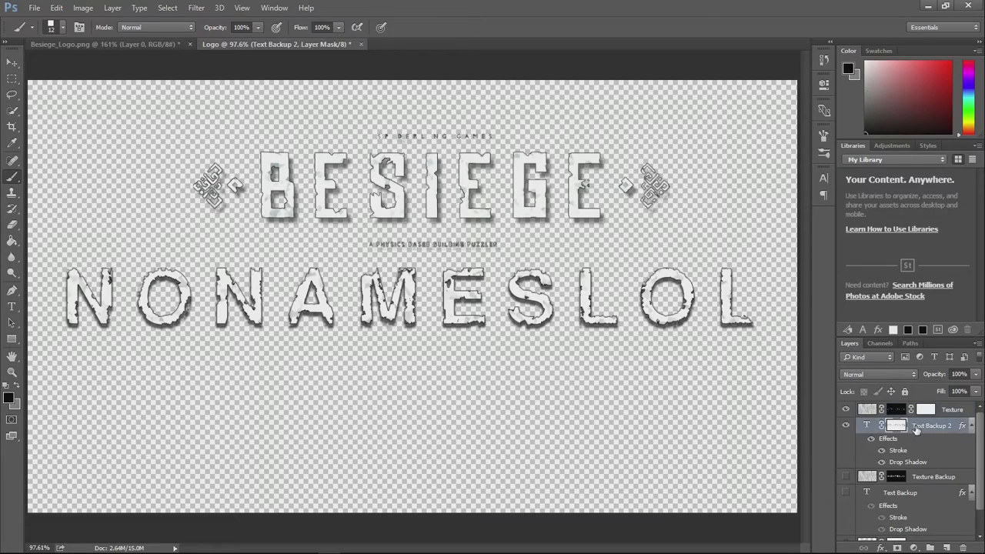
pyautogui.scroll(-1, 916, 428)
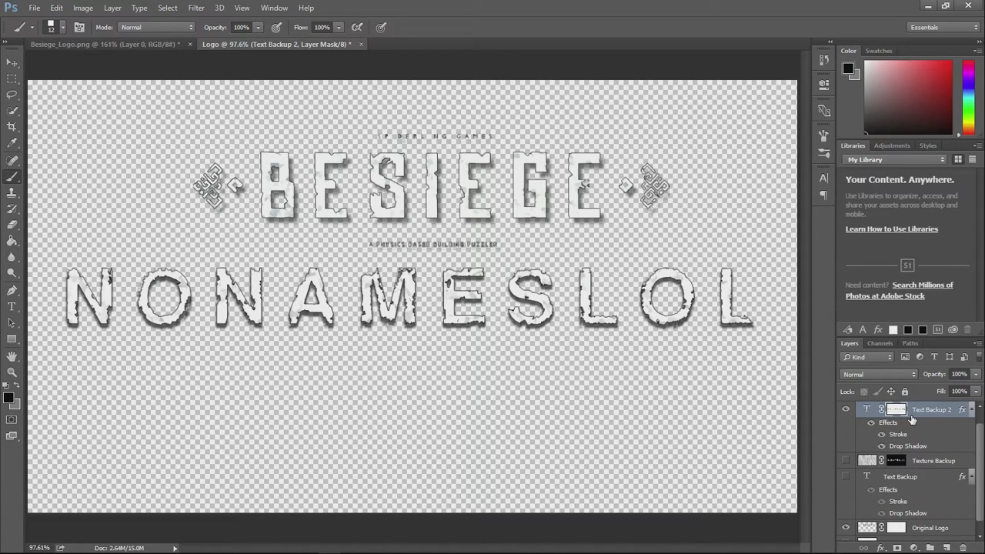
pyautogui.doubleClick(911, 444)
pyautogui.moveTo(440, 80); pyautogui.dragTo(820, 185)
pyautogui.moveTo(899, 240); pyautogui.dragTo(887, 243)
pyautogui.moveTo(744, 188); pyautogui.dragTo(669, 193)
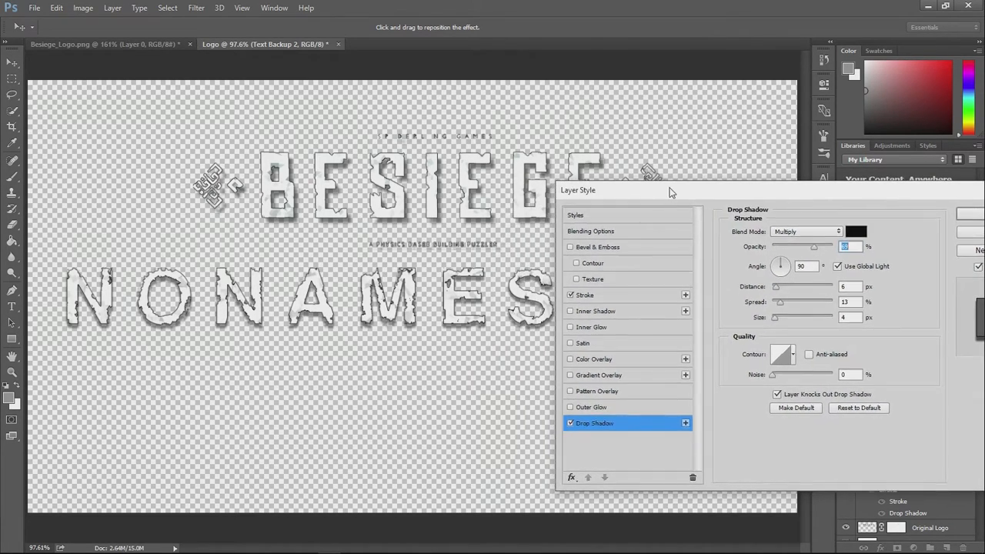
pyautogui.click(598, 294)
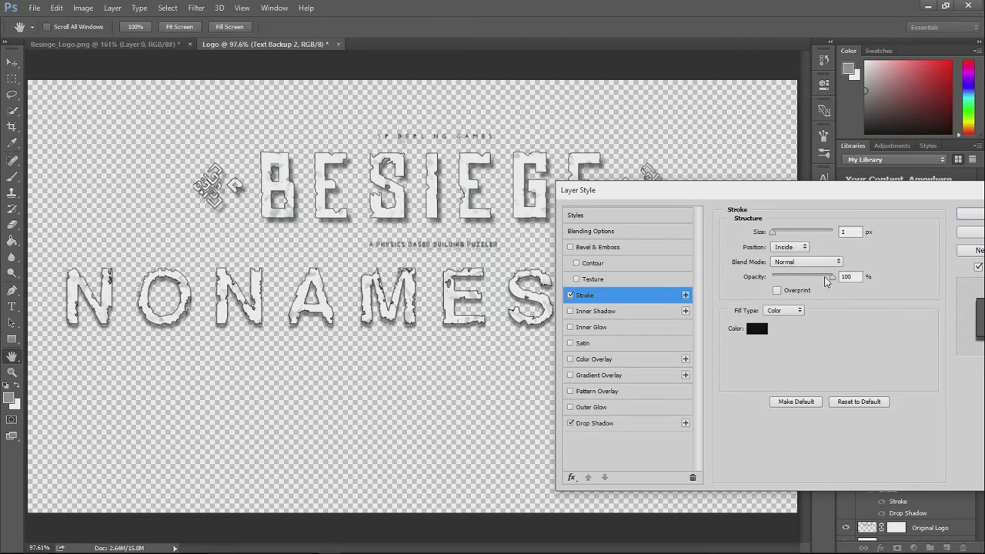
pyautogui.moveTo(816, 280); pyautogui.dragTo(824, 280)
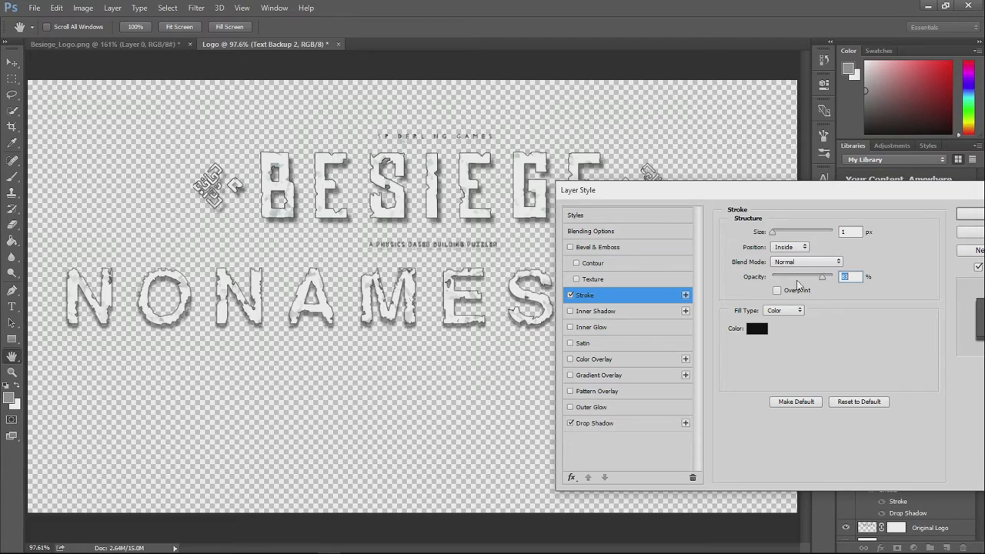
pyautogui.moveTo(608, 190); pyautogui.dragTo(460, 196)
pyautogui.click(832, 221)
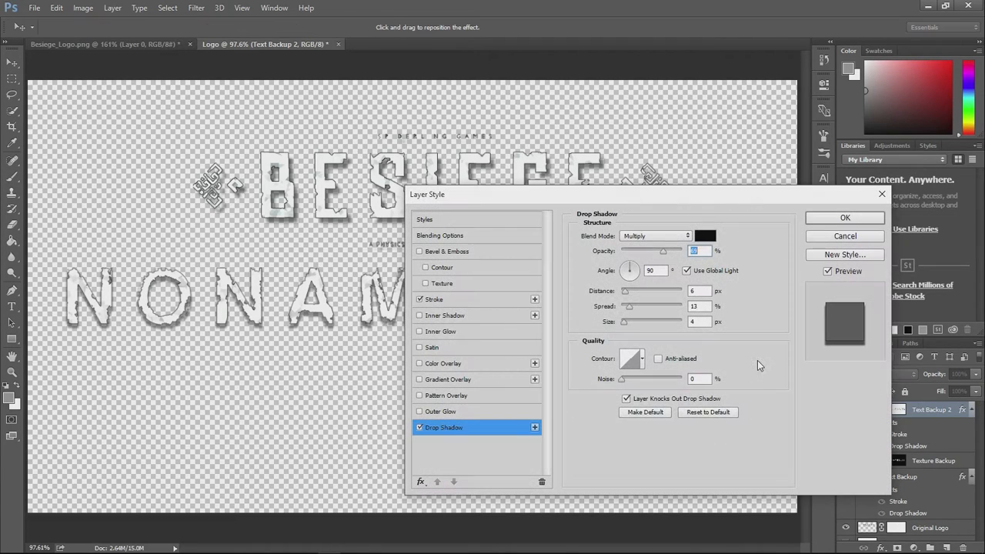
pyautogui.moveTo(665, 254); pyautogui.dragTo(670, 255)
pyautogui.click(817, 222)
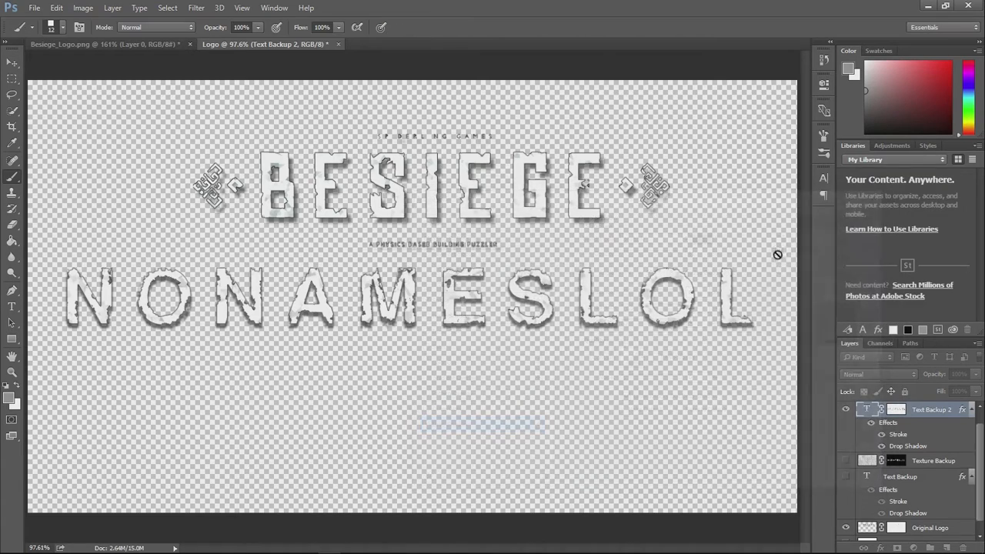